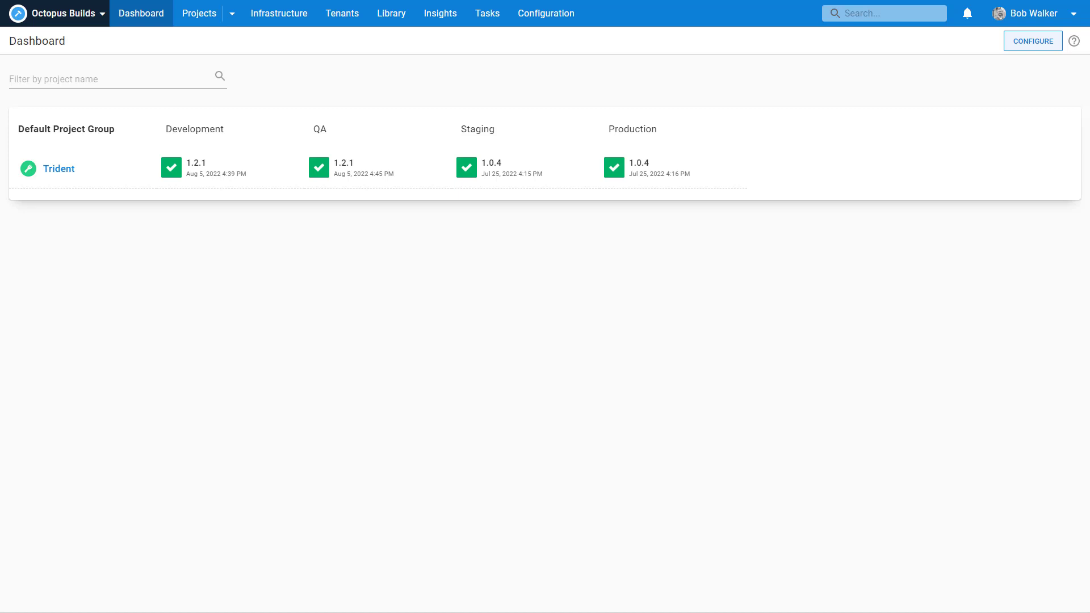
Step: Rename the Run Octopus Deploy Runbook step in Trident's deployment process to "Run Create Trident Database Runbook"
left_click(45, 171)
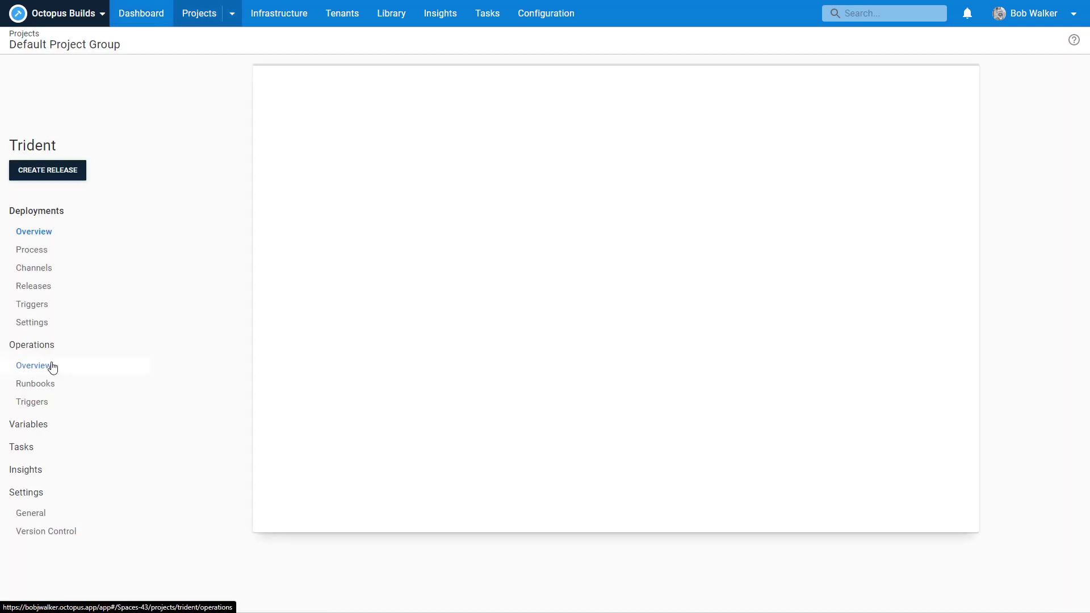
left_click(51, 385)
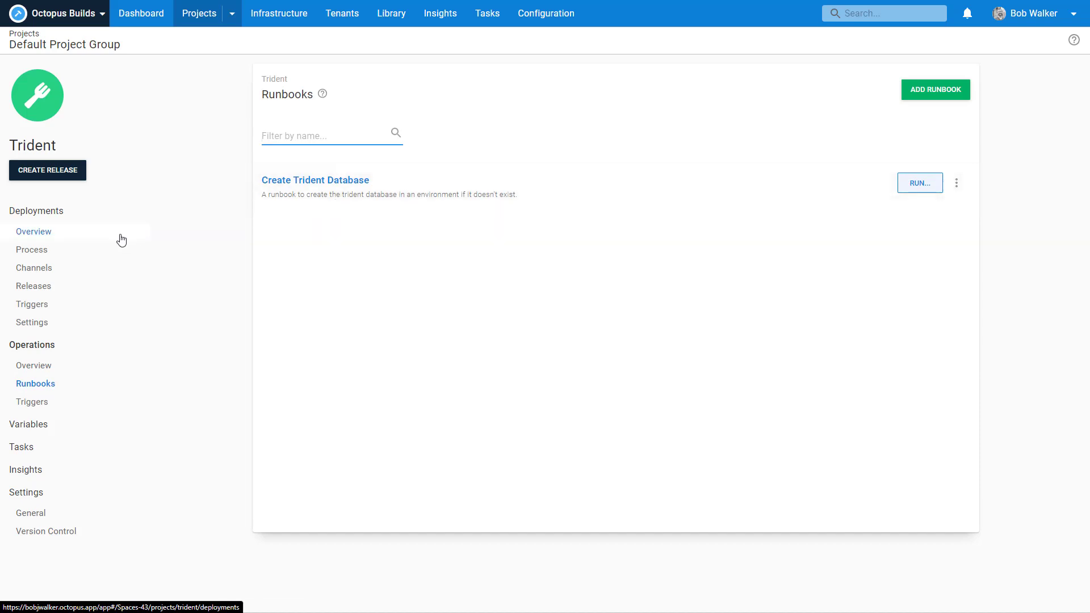
left_click(107, 251)
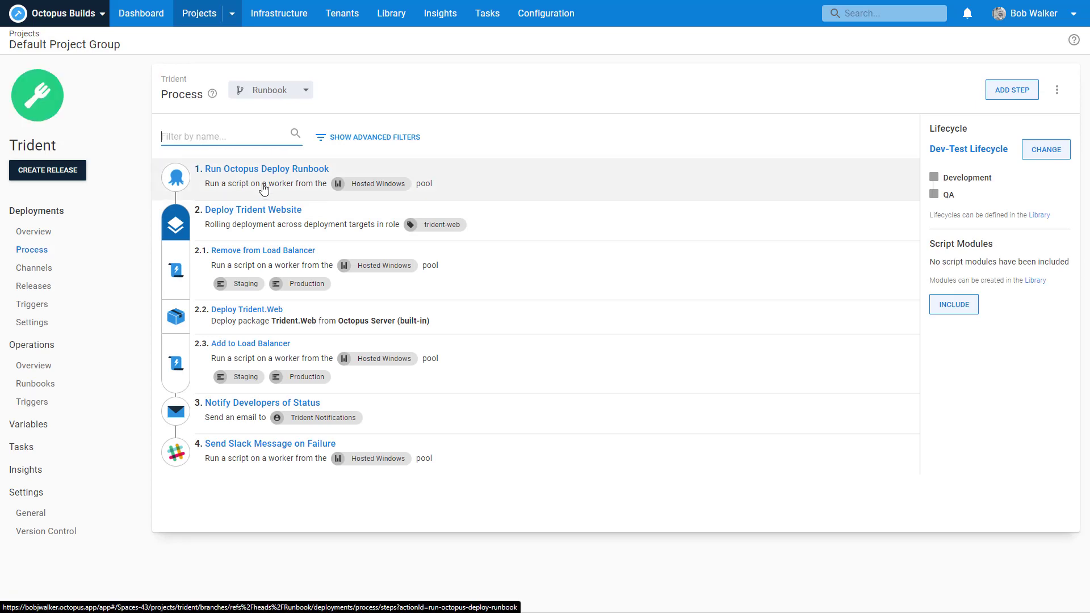
left_click(264, 190)
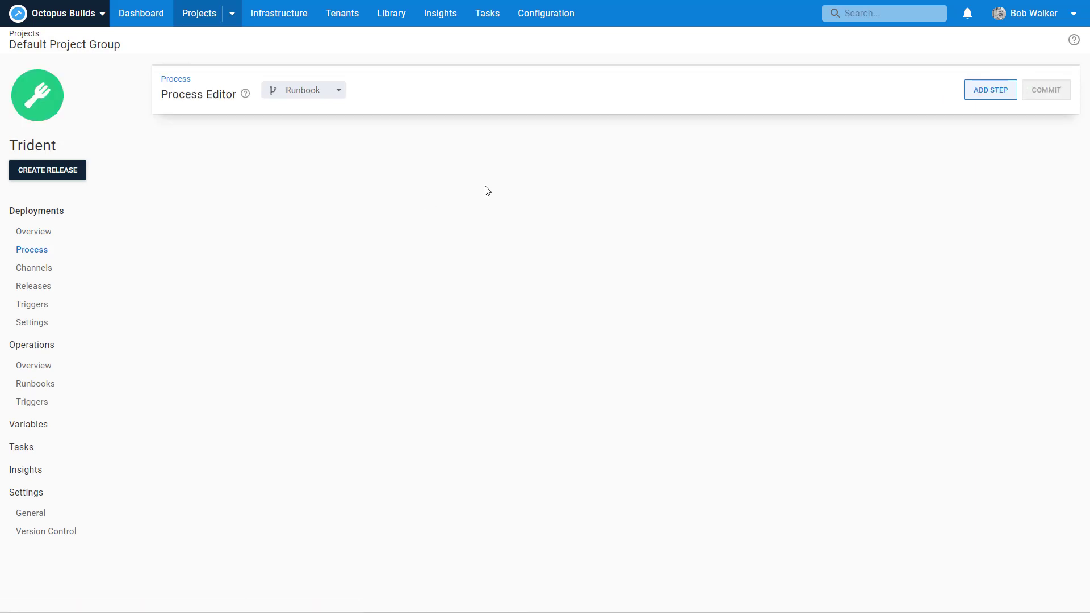
left_click(590, 206)
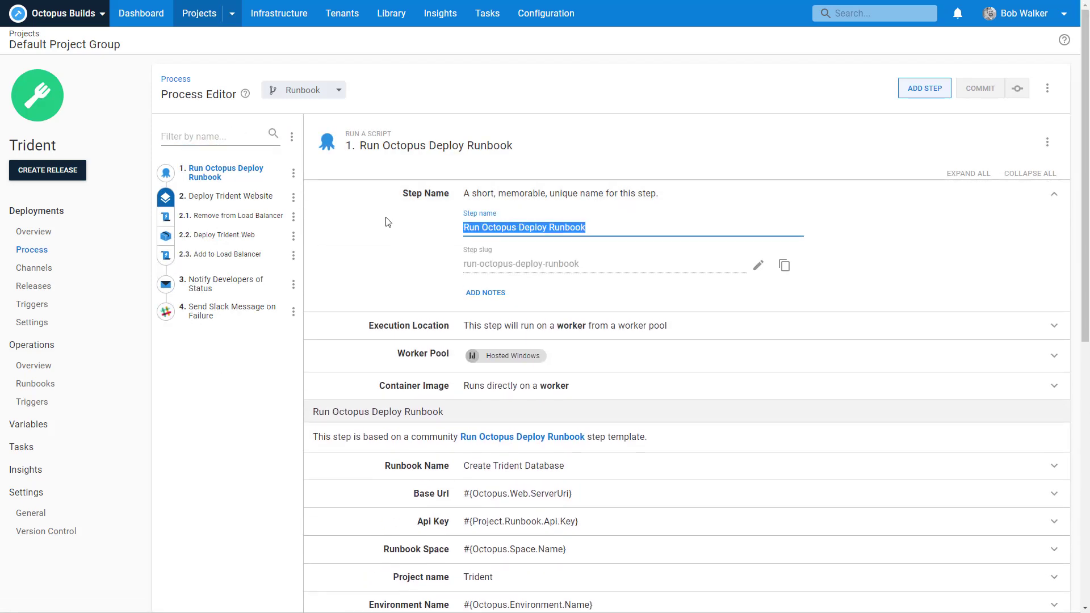
type("Run")
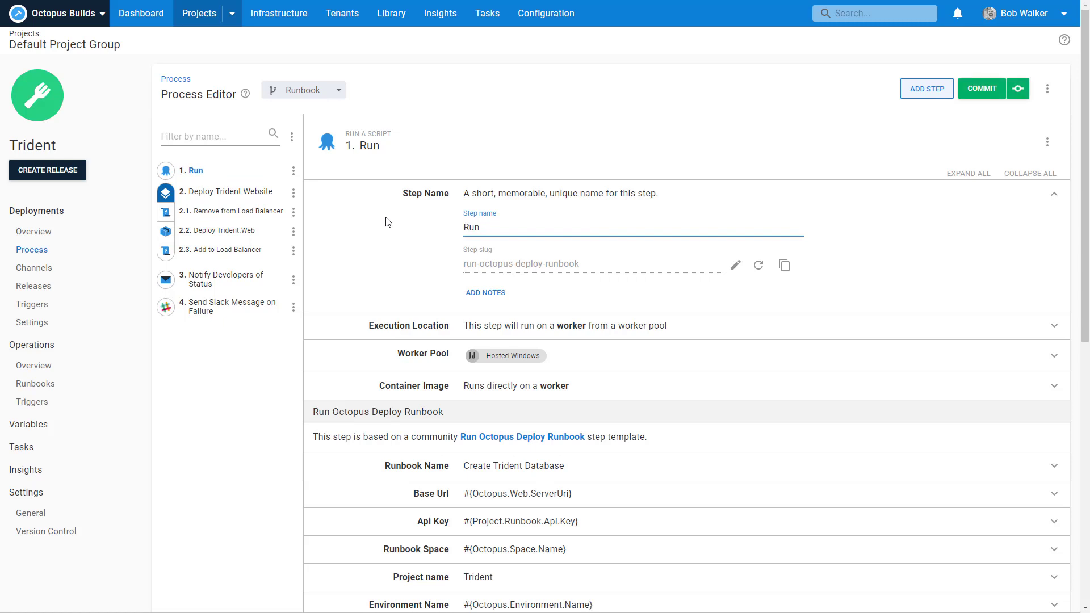
type(" Create Trident Database Runbook")
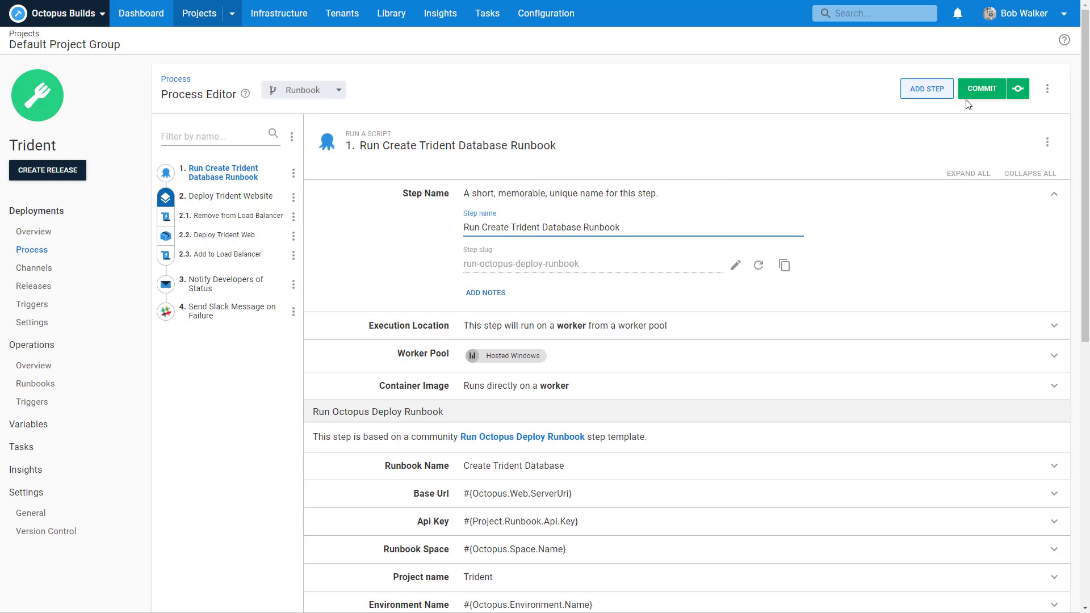
Step: Commit the process change to the Runbook branch with the summary "Rename the runbook step"
left_click(985, 98)
type("Re")
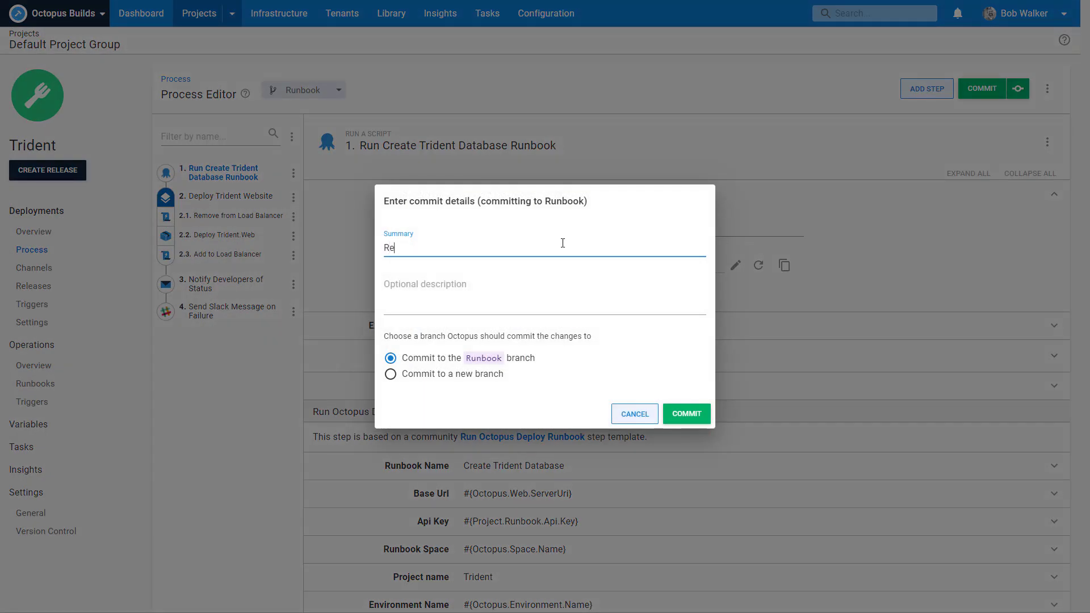
type("name the ")
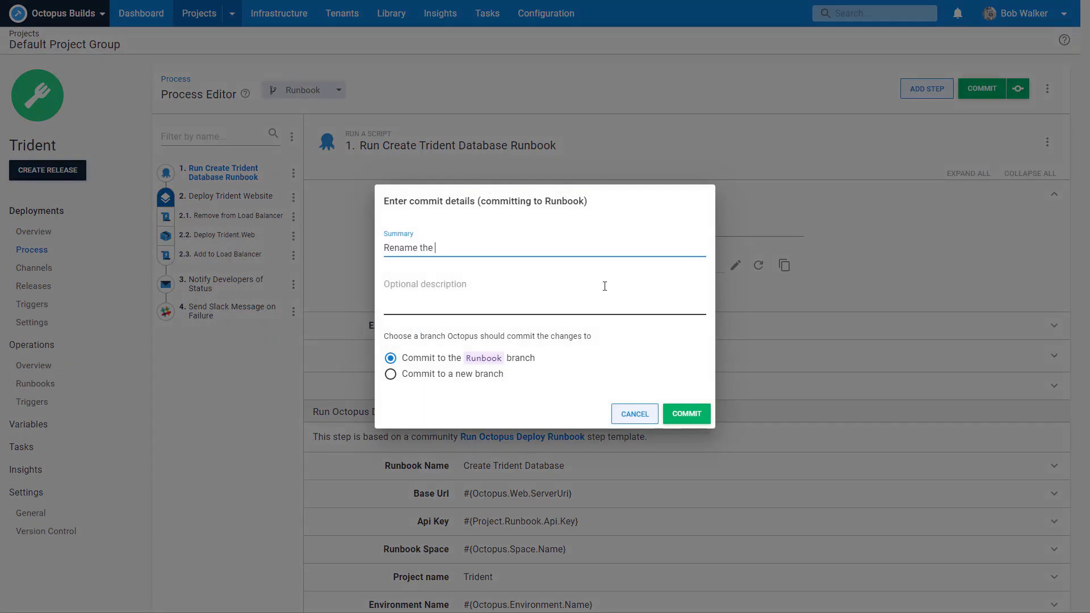
type("runbook step")
left_click(689, 413)
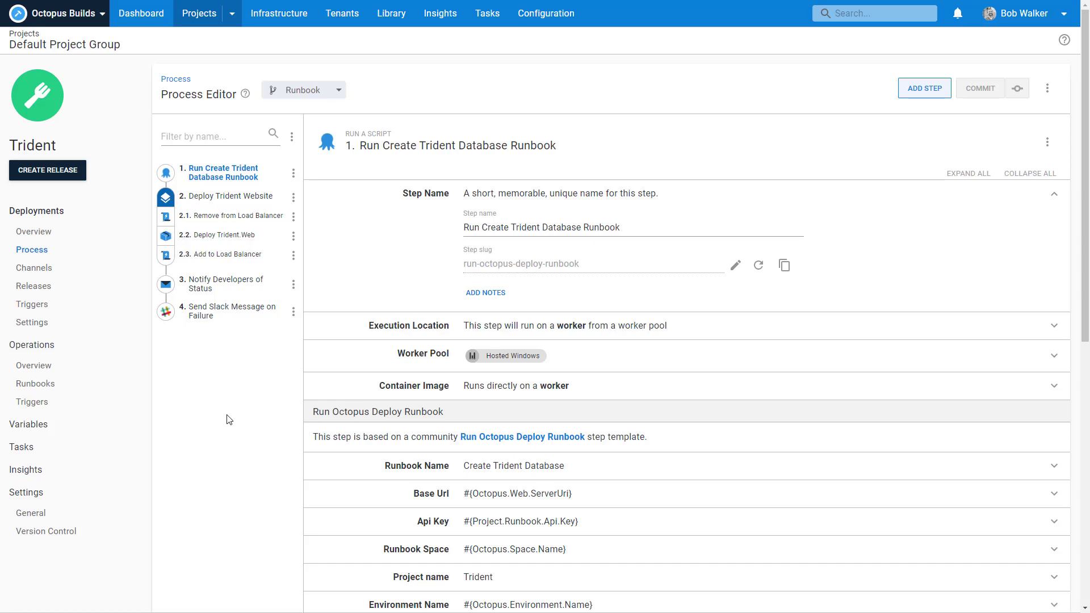
Step: Check the packages in the library's built-in package repository and return to the dashboard
left_click(388, 17)
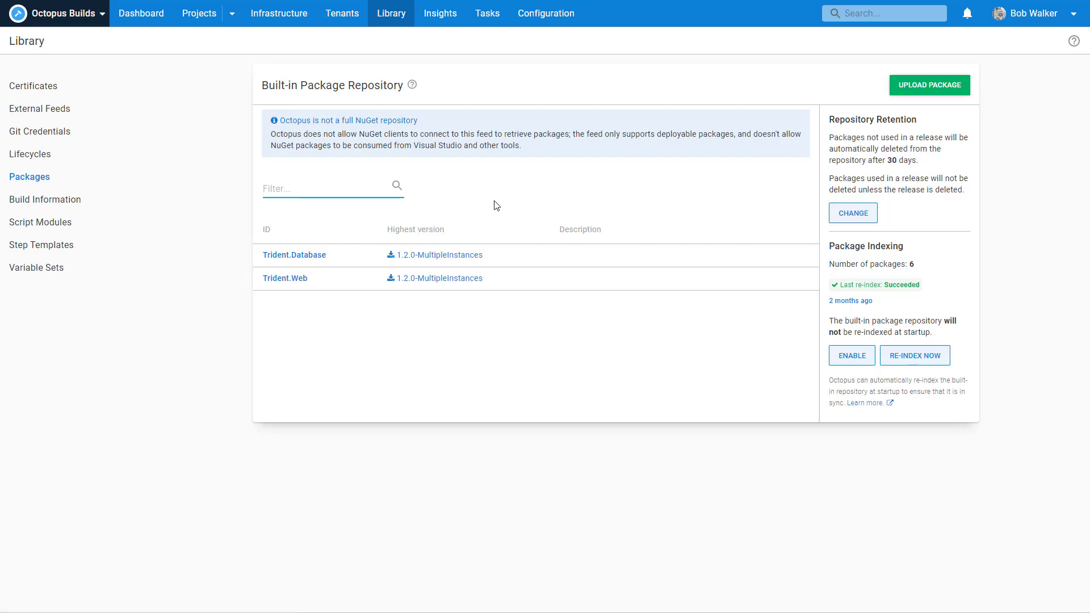
left_click(141, 23)
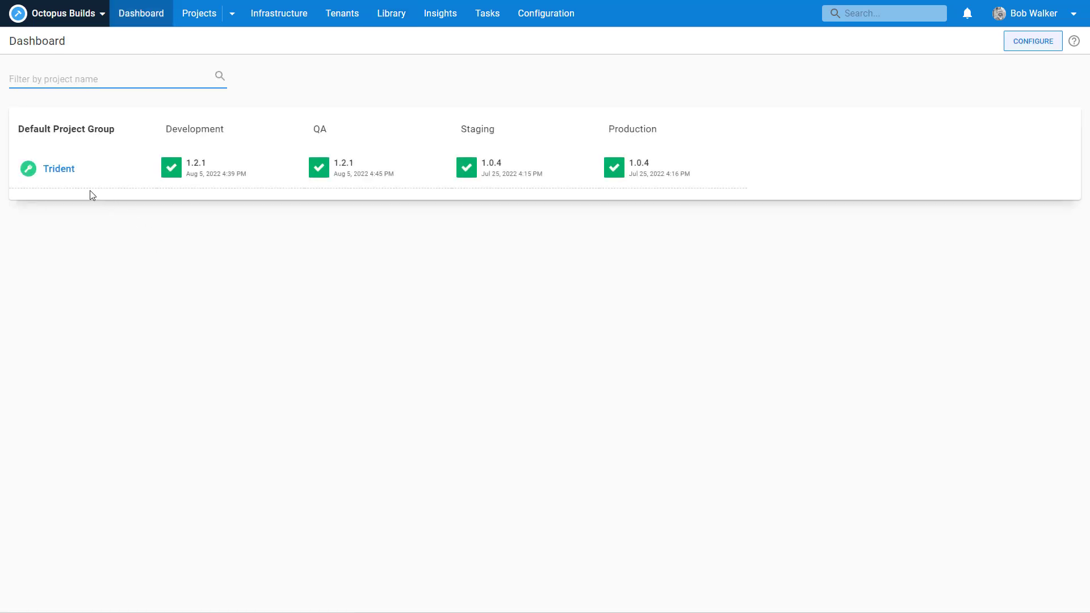
Step: Open the Trident project's variables and widen the Value column on both sides
left_click(59, 170)
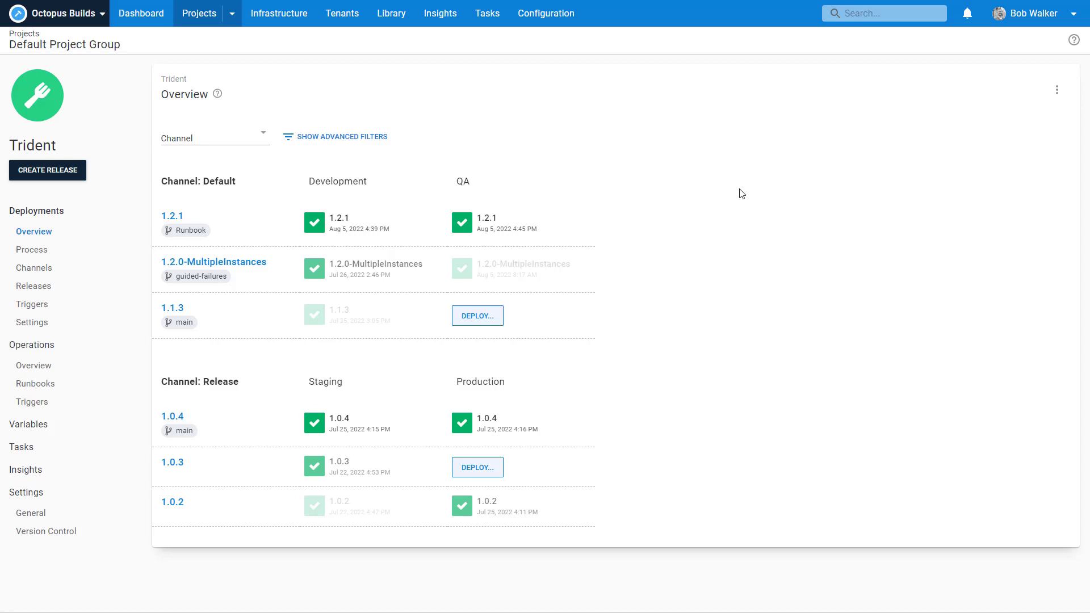
left_click(63, 426)
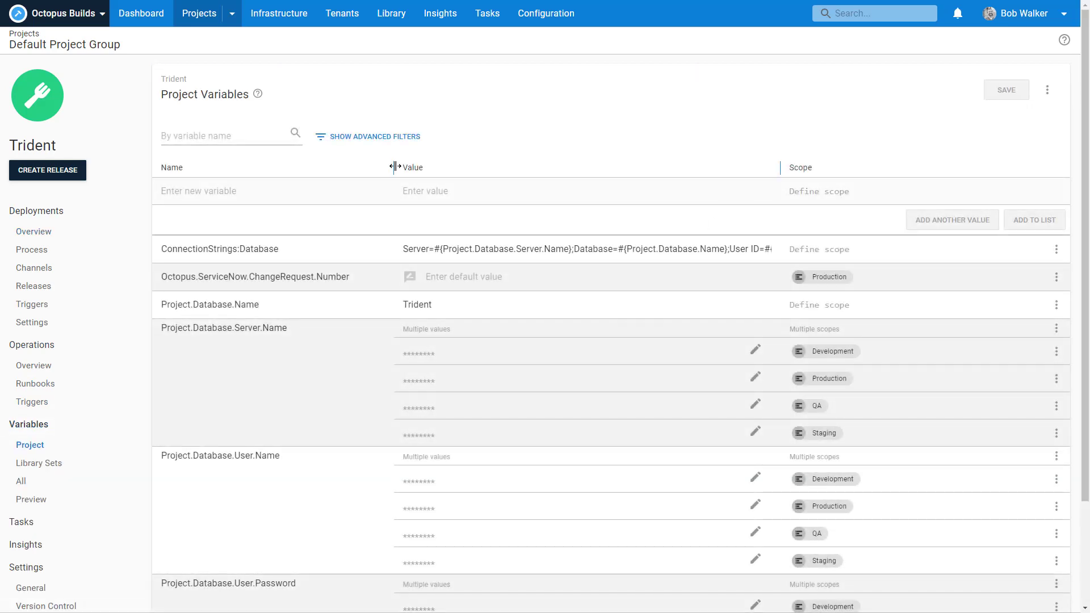
left_click_drag(395, 167, 284, 167)
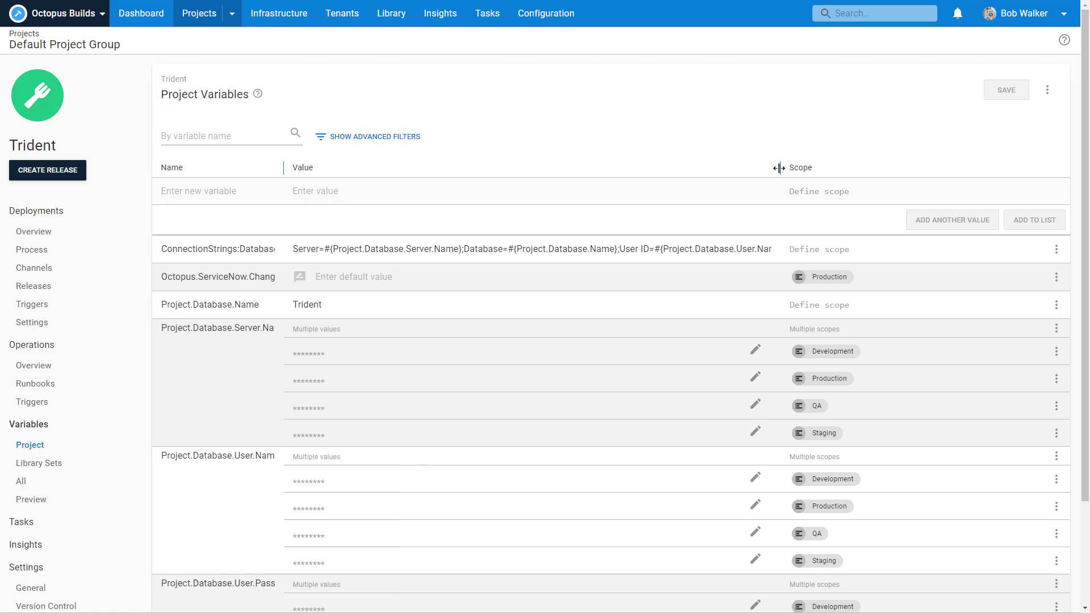
left_click_drag(779, 168, 959, 165)
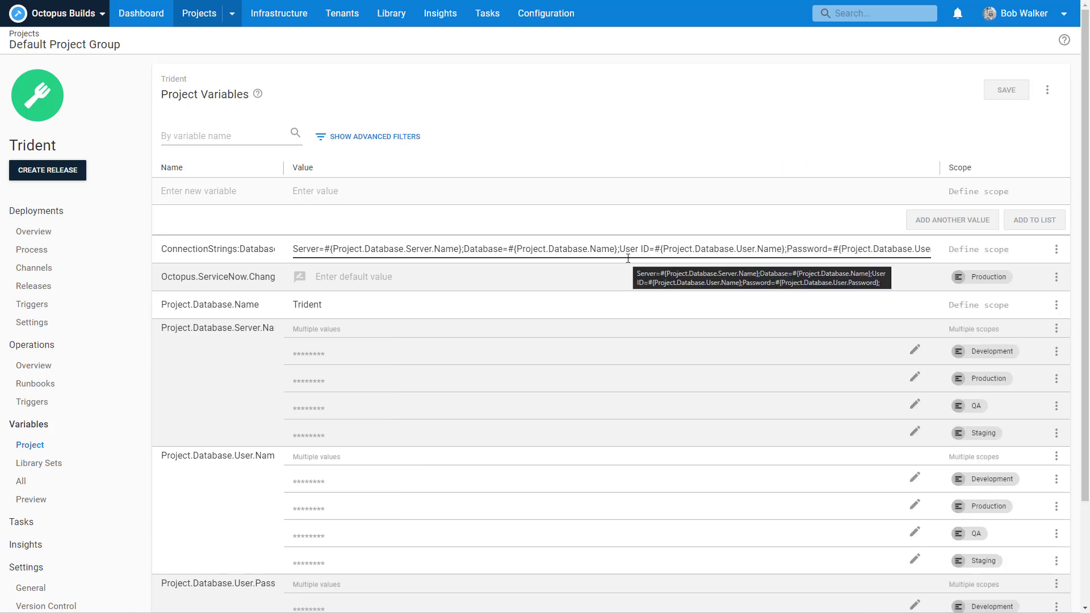
Step: Enter a new variable Project.Connection.String with the value Server=(localdb)\MSSQLLocalDB;Integrated Security=true;Database=Trident_$environmentName
left_click(489, 191)
type("Server=(localdb)\\MSSQLLocalDB;Integrated Security=true;Database=Trident_$environmentName")
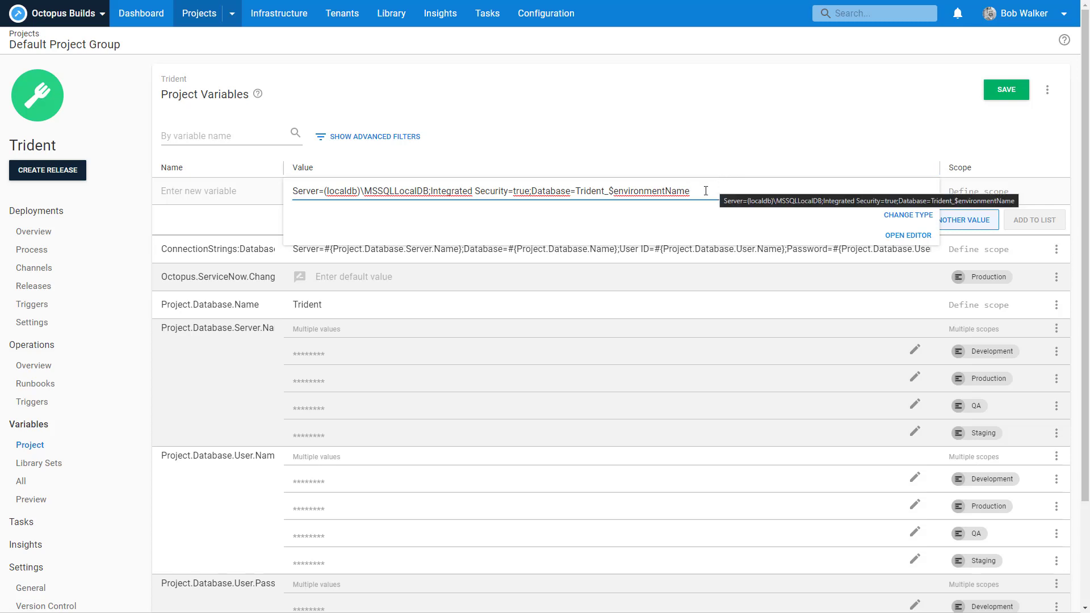
left_click_drag(706, 191, 293, 194)
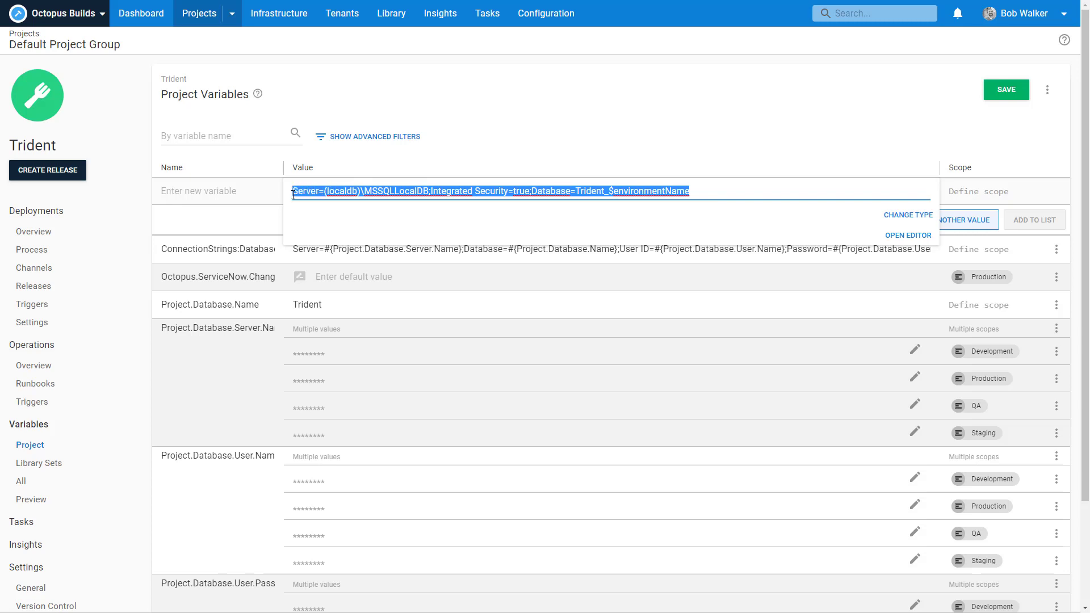
left_click(387, 248)
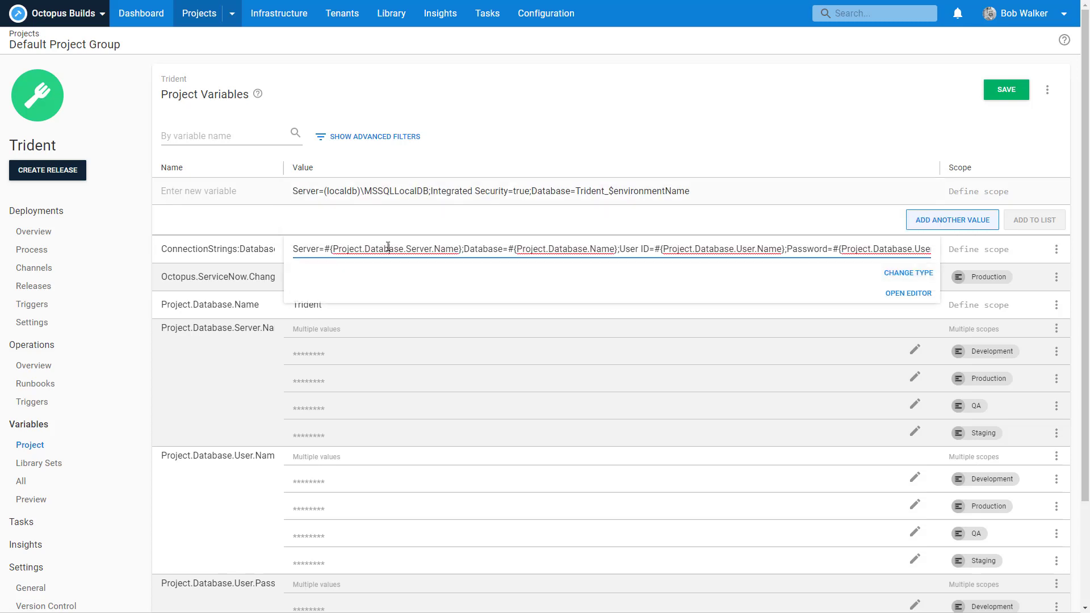
left_click(233, 199)
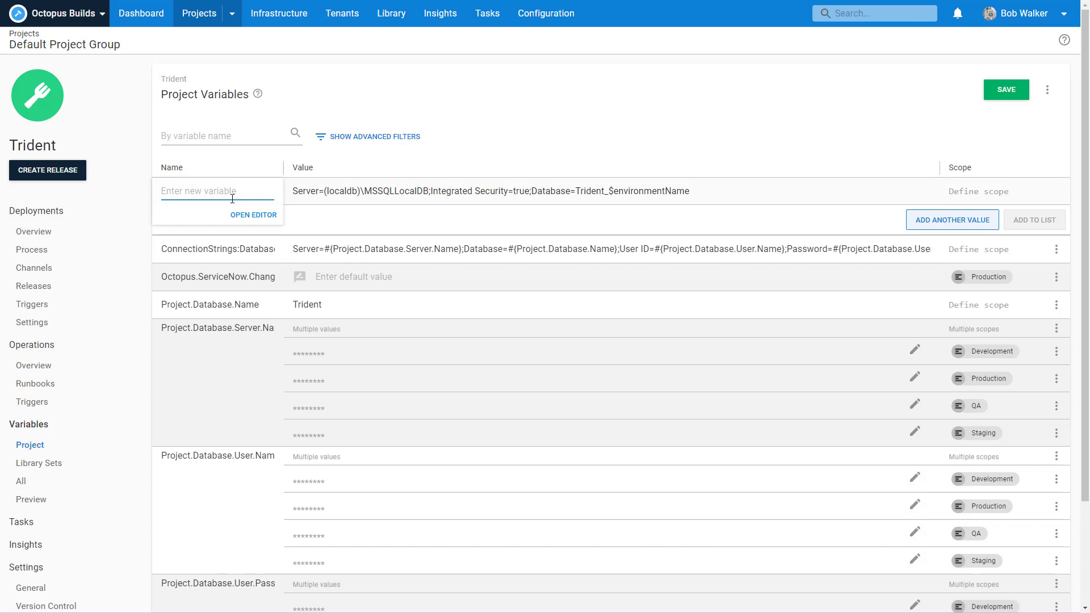
type("Project.Connectio")
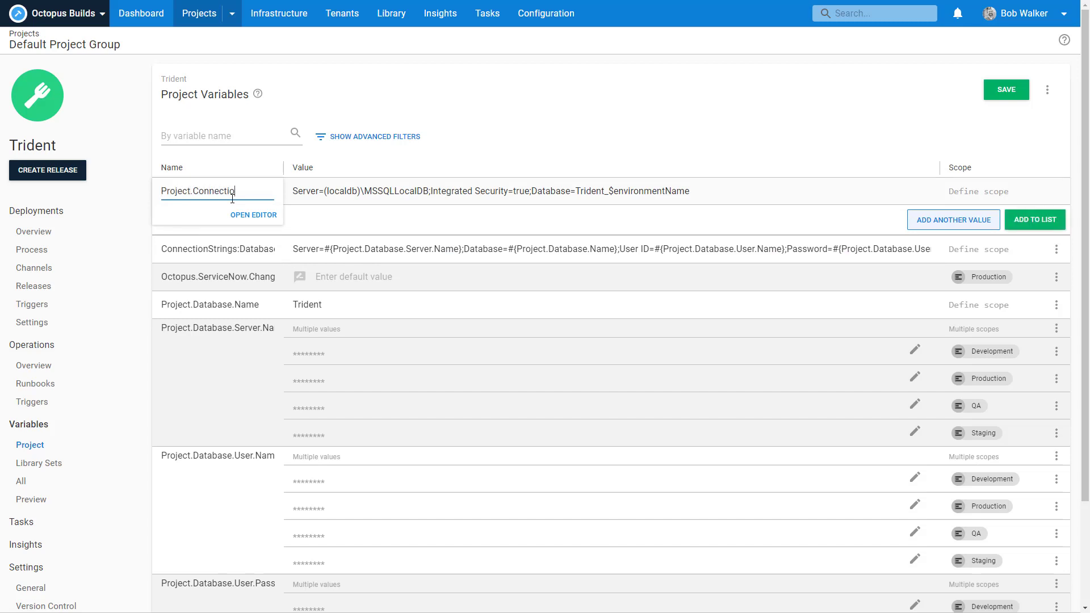
type("n.String")
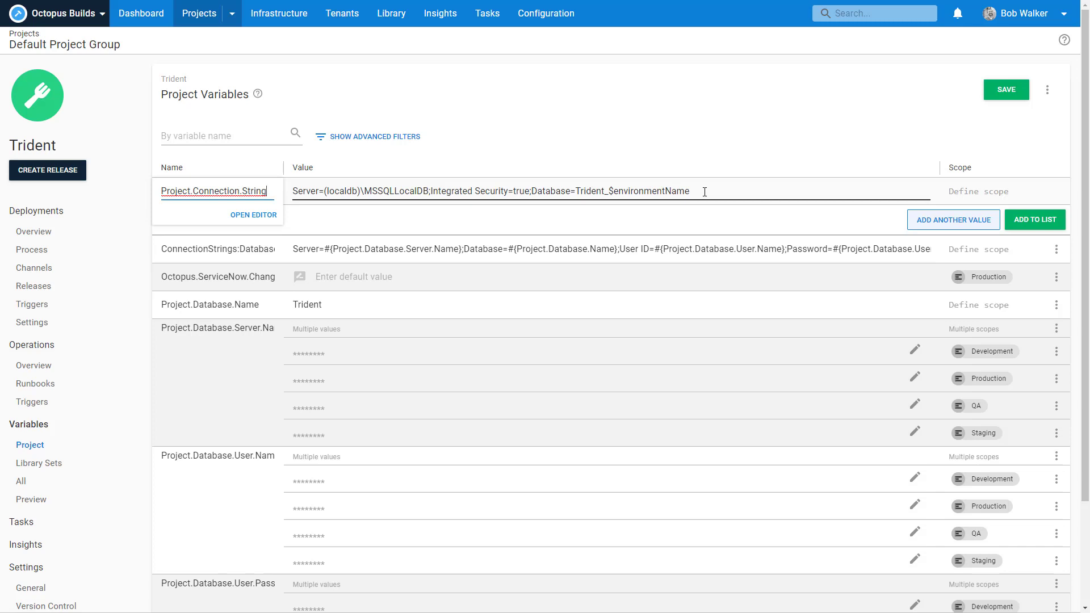
Step: Replace the database name in the Project.Connection.String value with #{Project.Database.Name}
left_click_drag(697, 191, 578, 189)
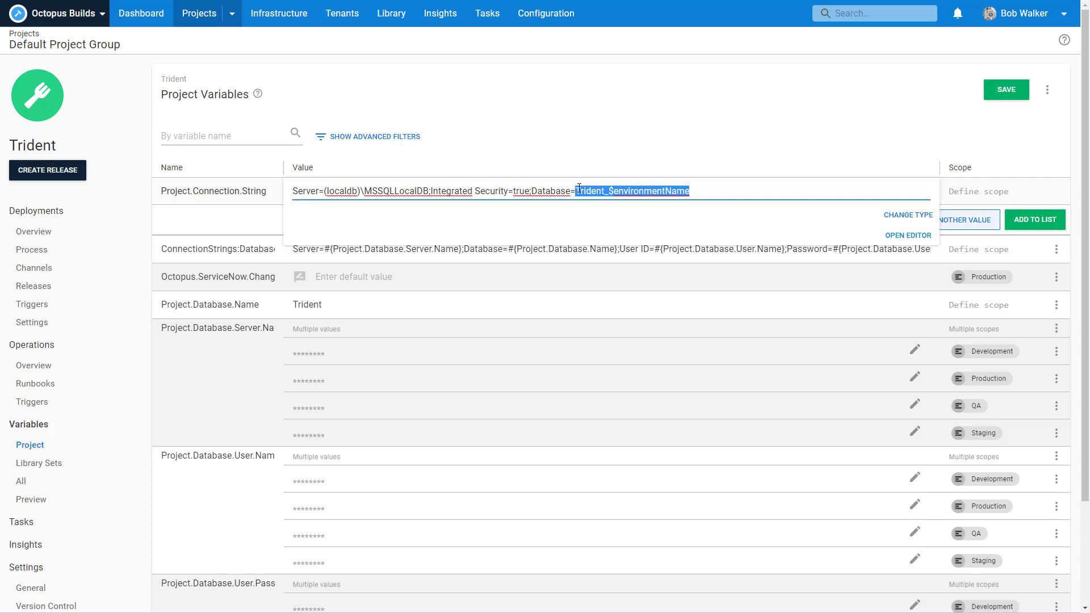
type("#{")
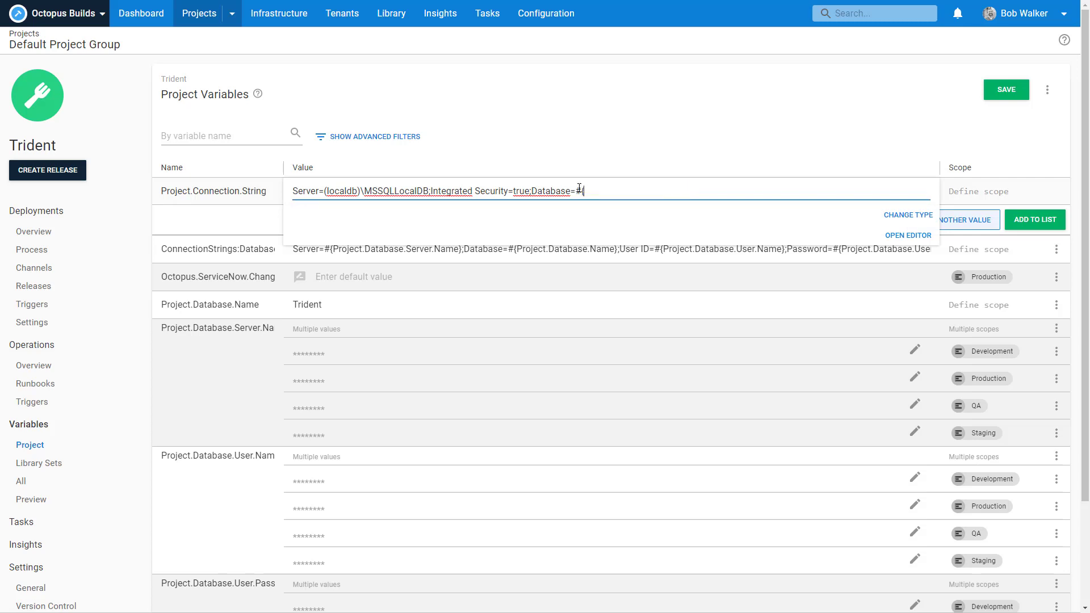
type("Project.Database.Name}")
Step: Copy the new variable's name and set the ConnectionStrings:Database value to #{Project.Connection.String}
left_click(267, 191)
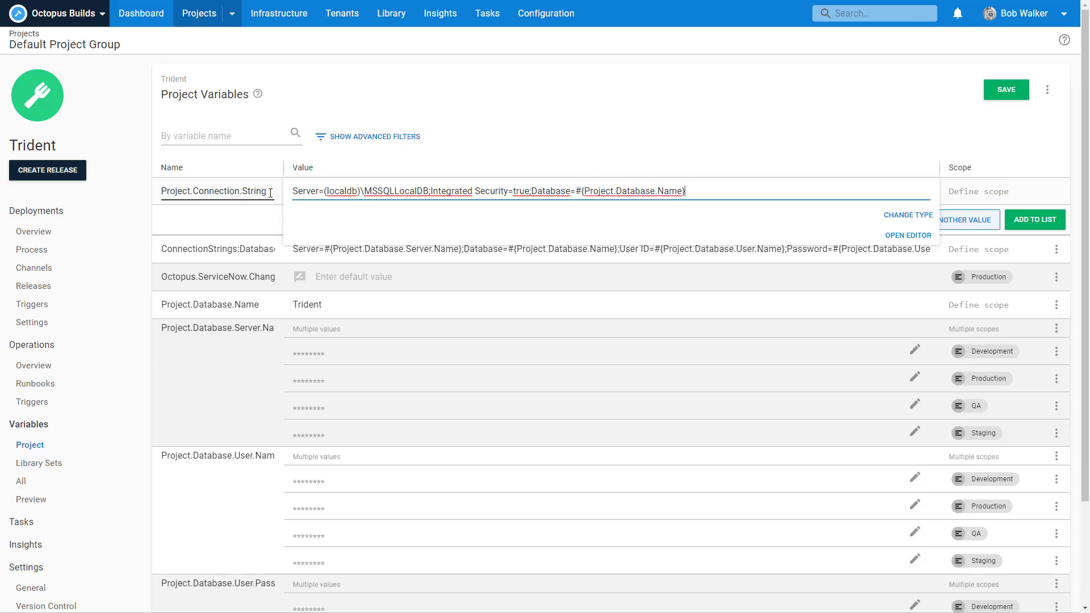
double_click(267, 191)
key("ctrl+c")
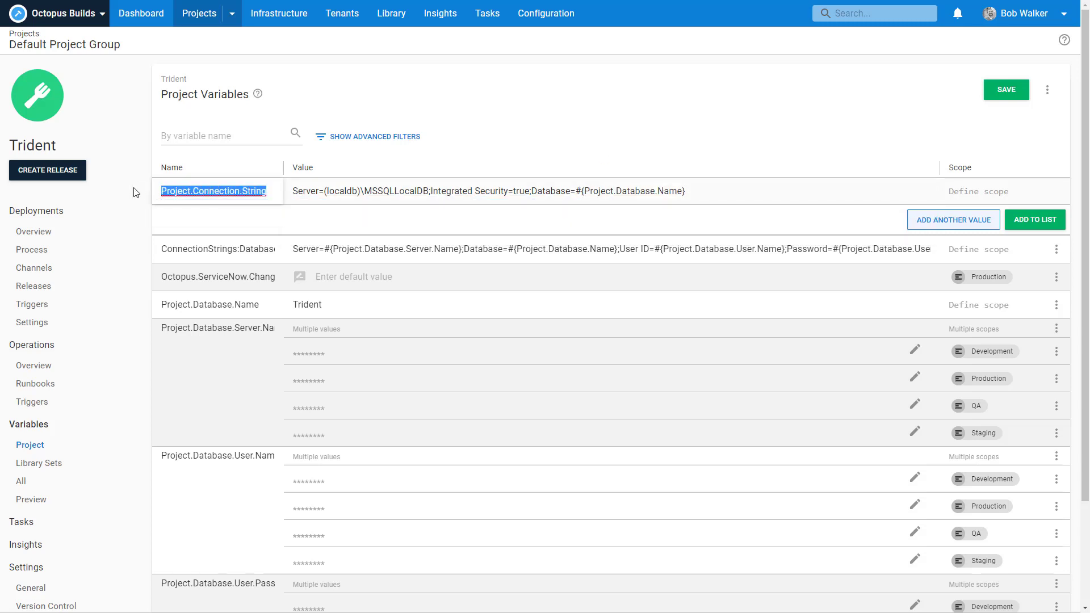
left_click(448, 252)
key("ctrl+a")
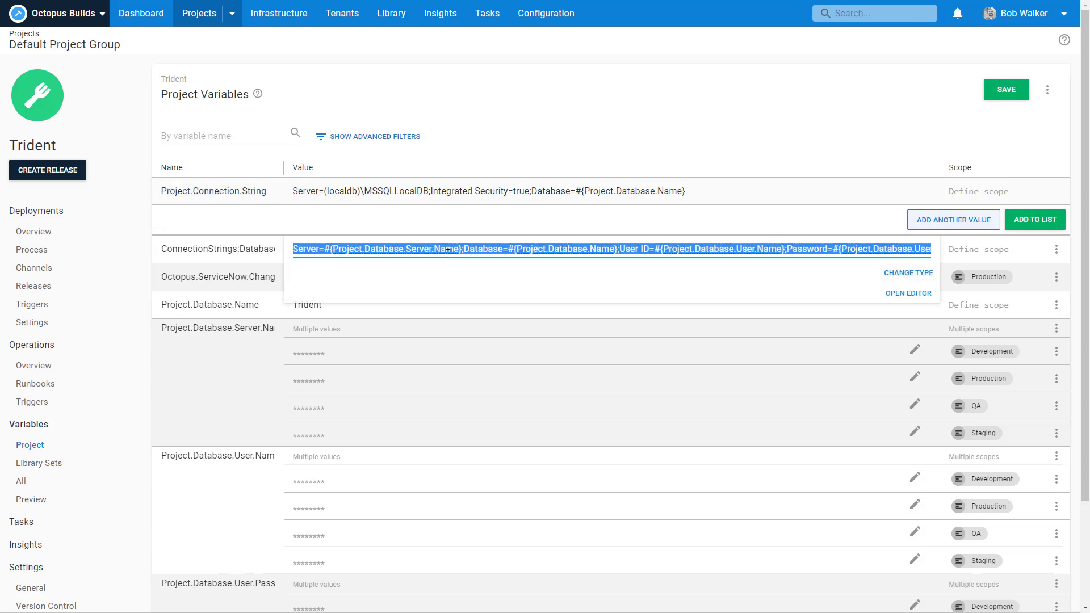
key("ctrl+v")
type("#{")
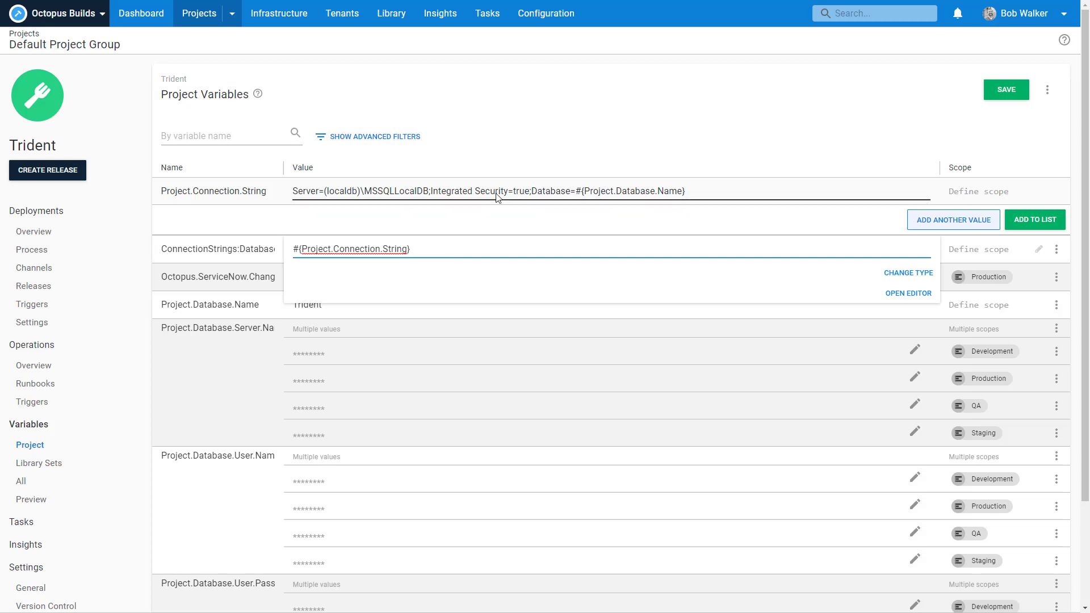
left_click(527, 132)
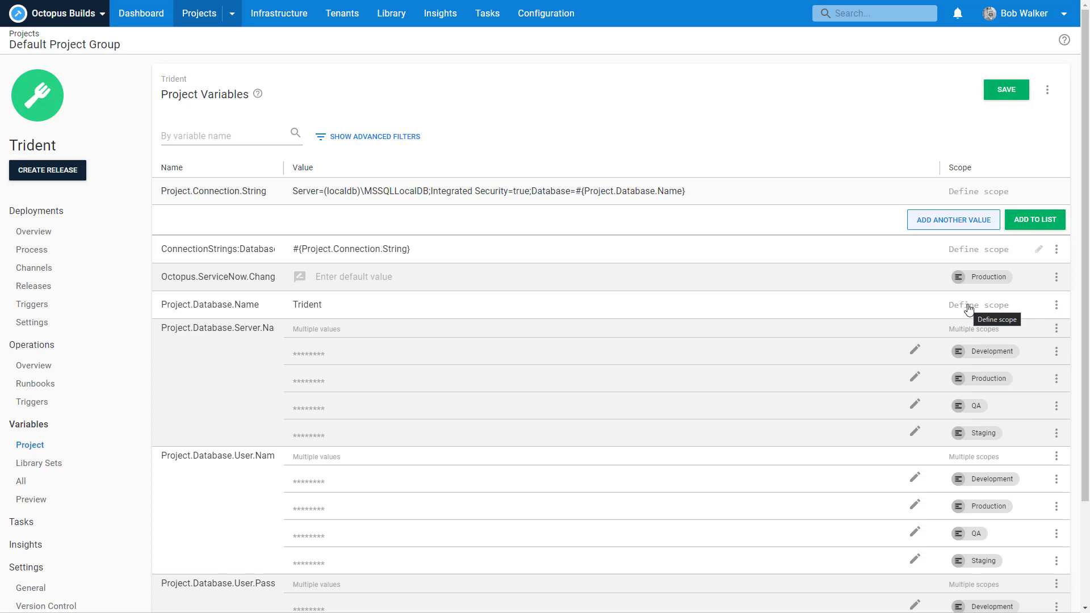
Step: Add a second value, Trident_#{Octopus.Environment.Name}, to the Project.Database.Name variable
left_click(1057, 306)
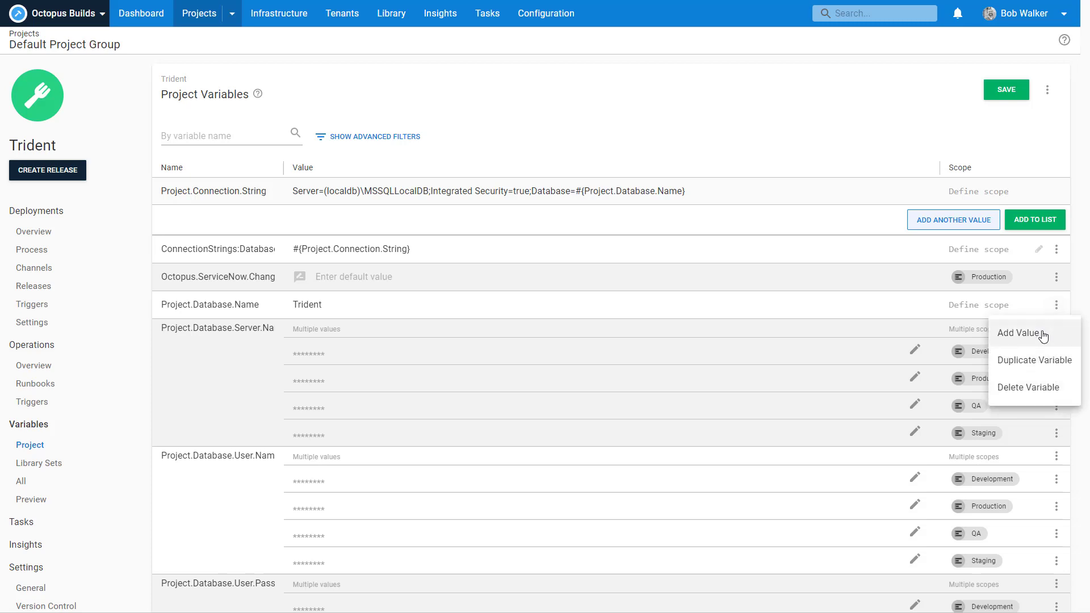
left_click(1020, 333)
left_click(329, 348)
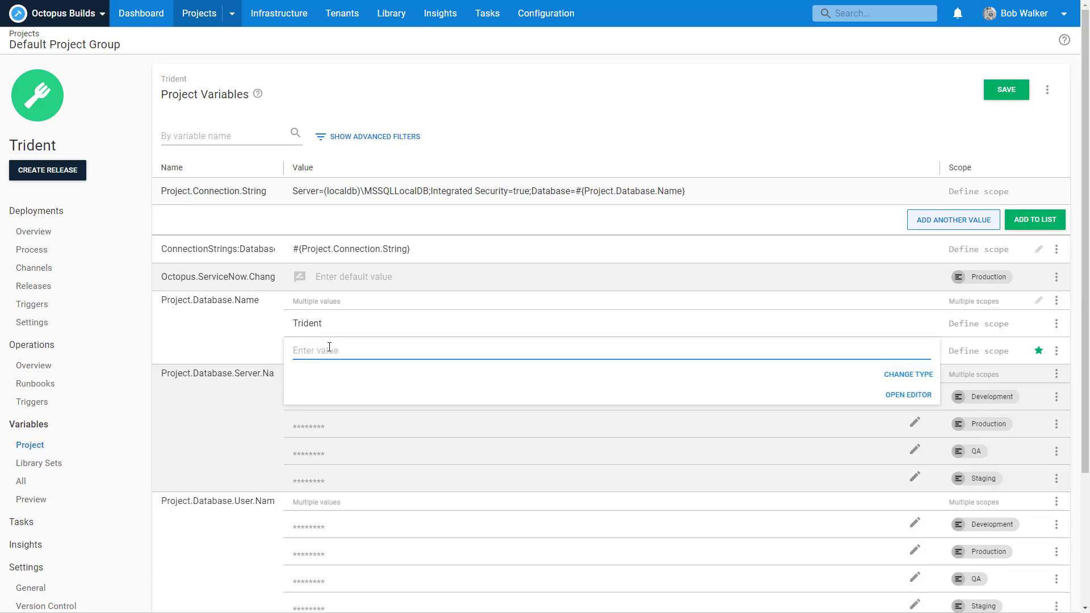
type("Trident_#{Octopus.Environment.Name}")
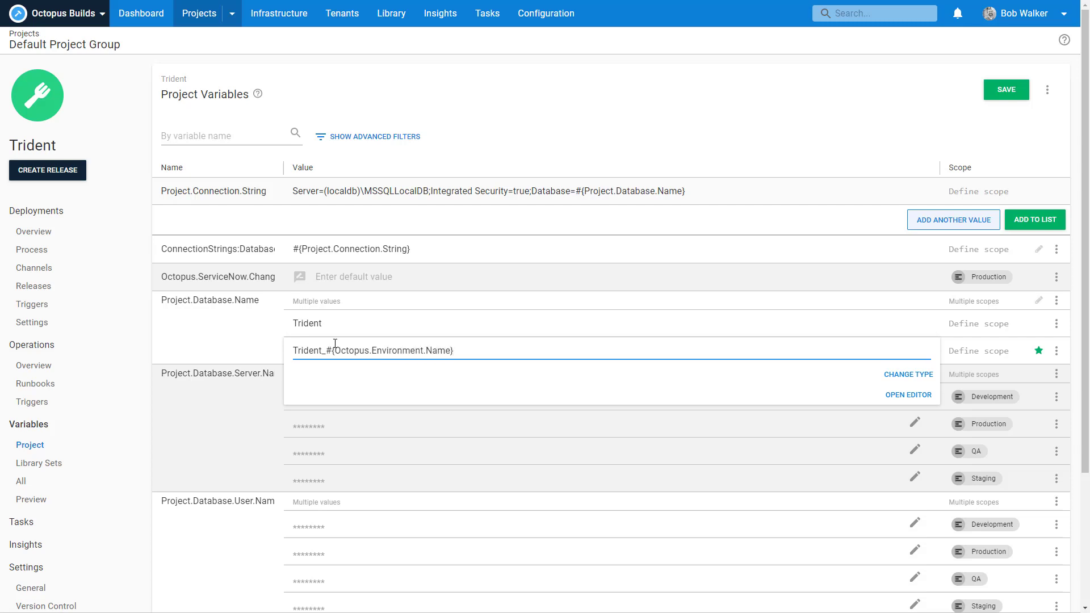
Step: Scope the Trident_#{Octopus.Environment.Name} value of Project.Database.Name to the Development, QA and Staging environments
left_click(981, 349)
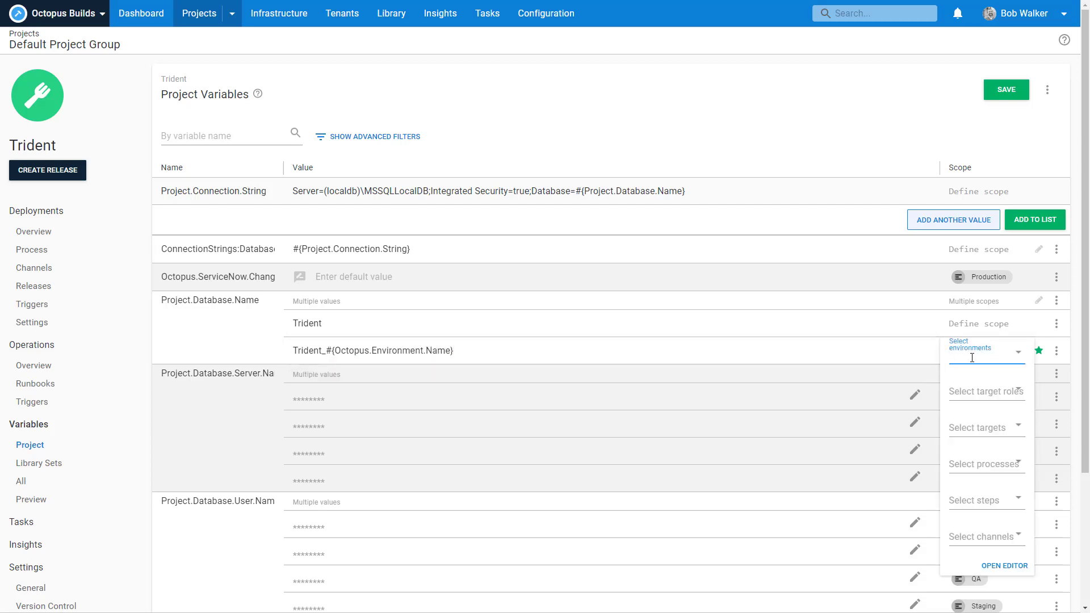
left_click(972, 358)
left_click(967, 384)
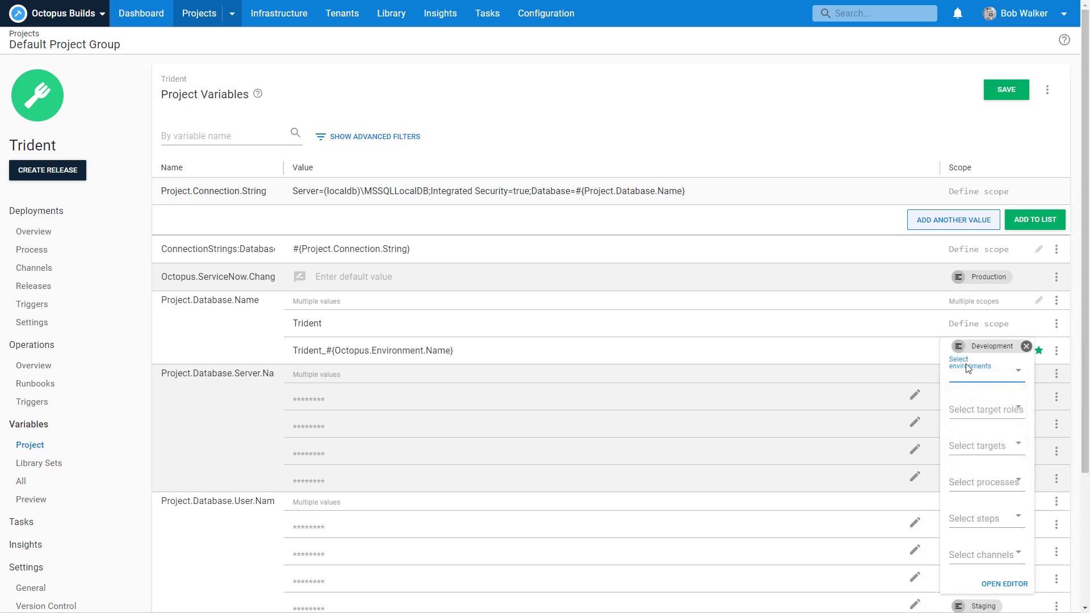
left_click(969, 368)
left_click(961, 405)
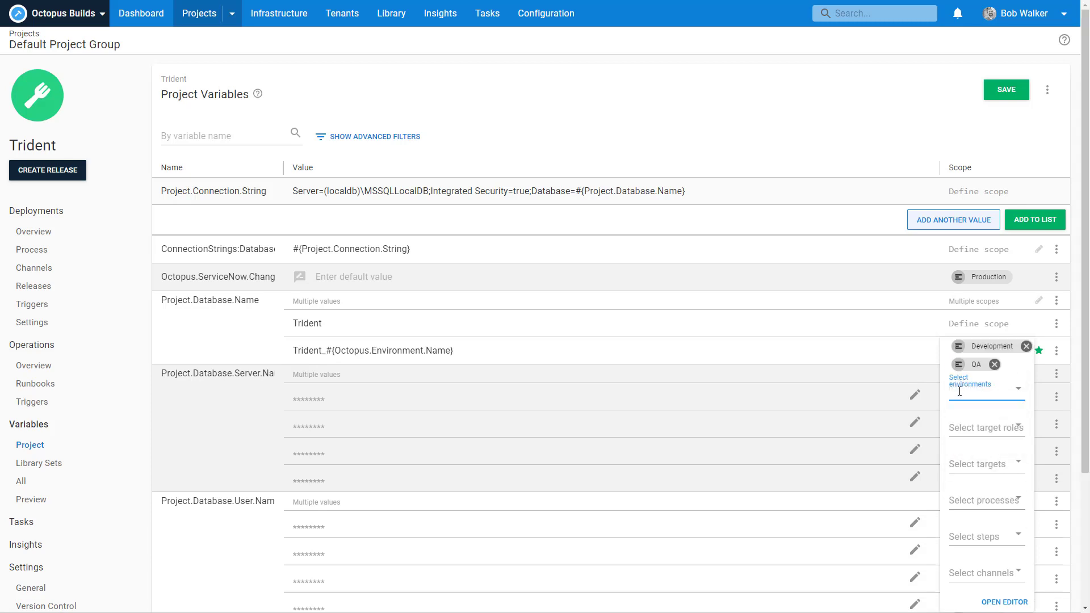
left_click(960, 391)
left_click(964, 423)
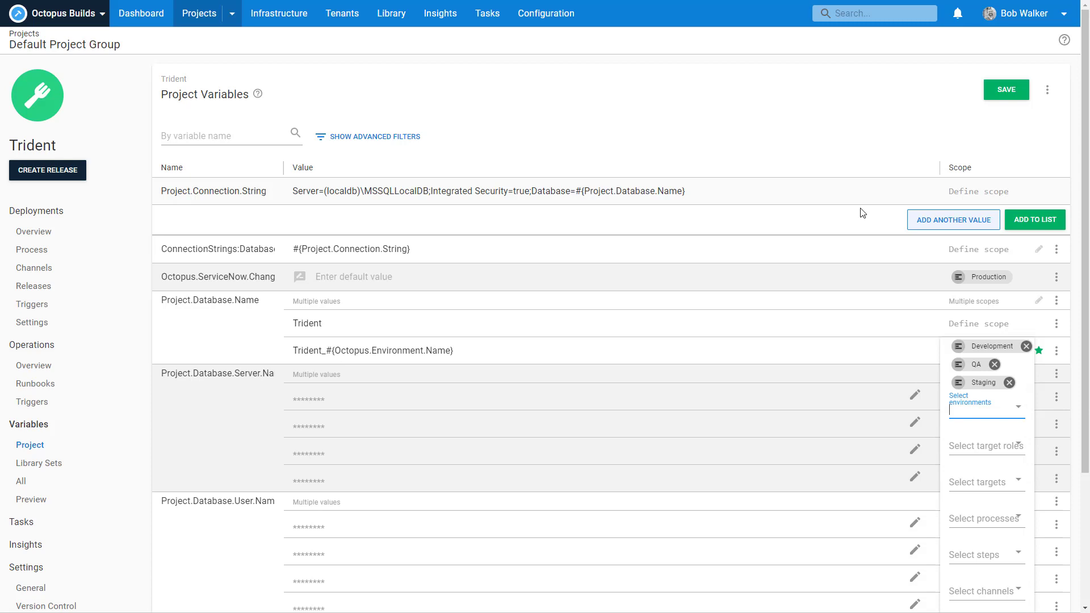
left_click(849, 118)
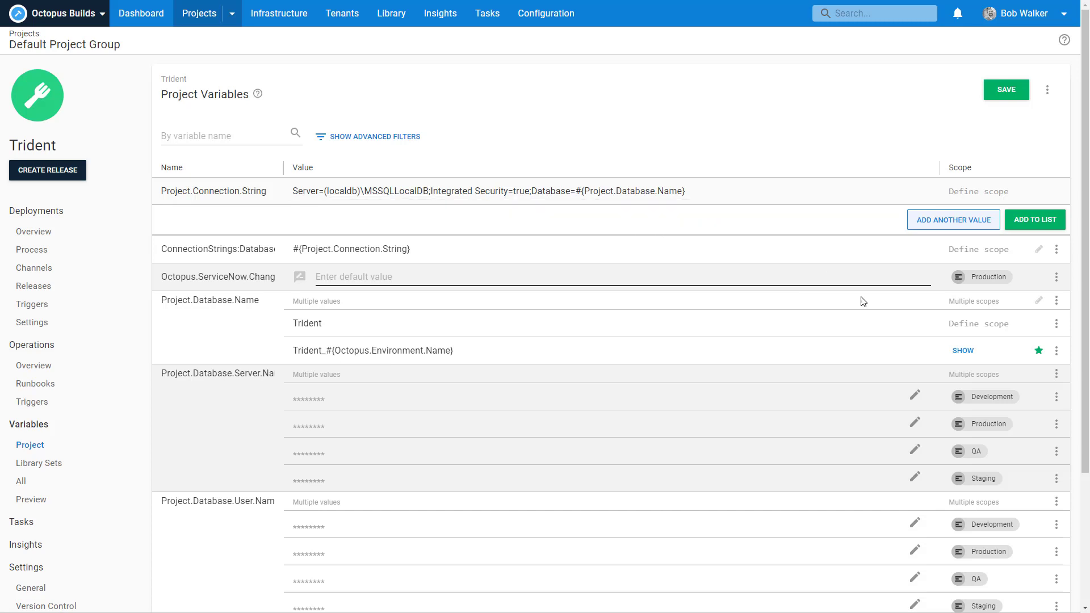
Step: Delete the project's database server name, user name and user password variables, save the changes, and widen the Scope column
left_click(1057, 376)
left_click(1039, 458)
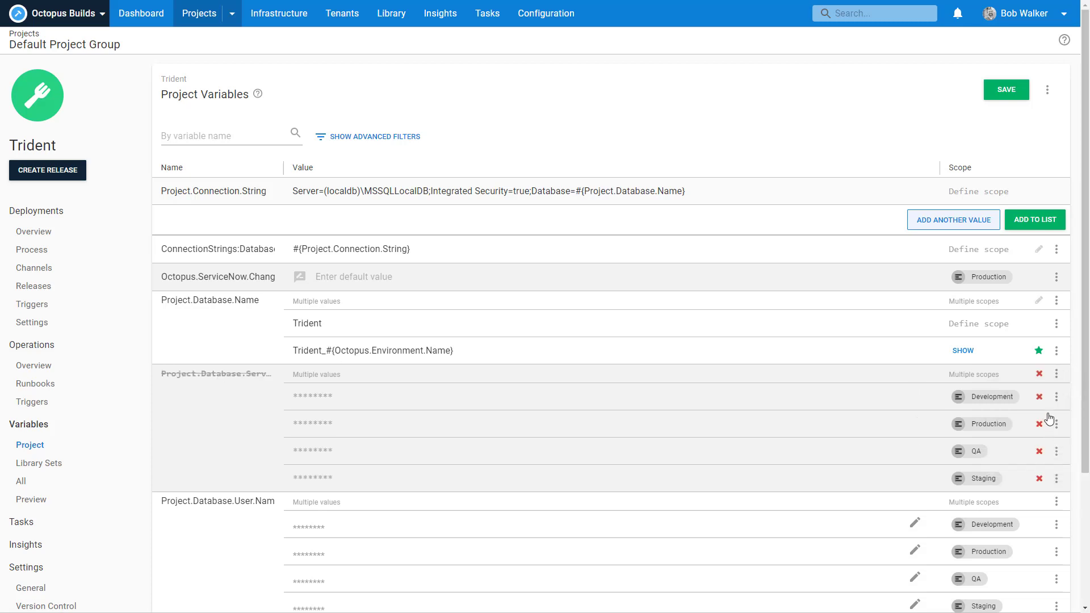
left_click(1057, 502)
left_click(1037, 585)
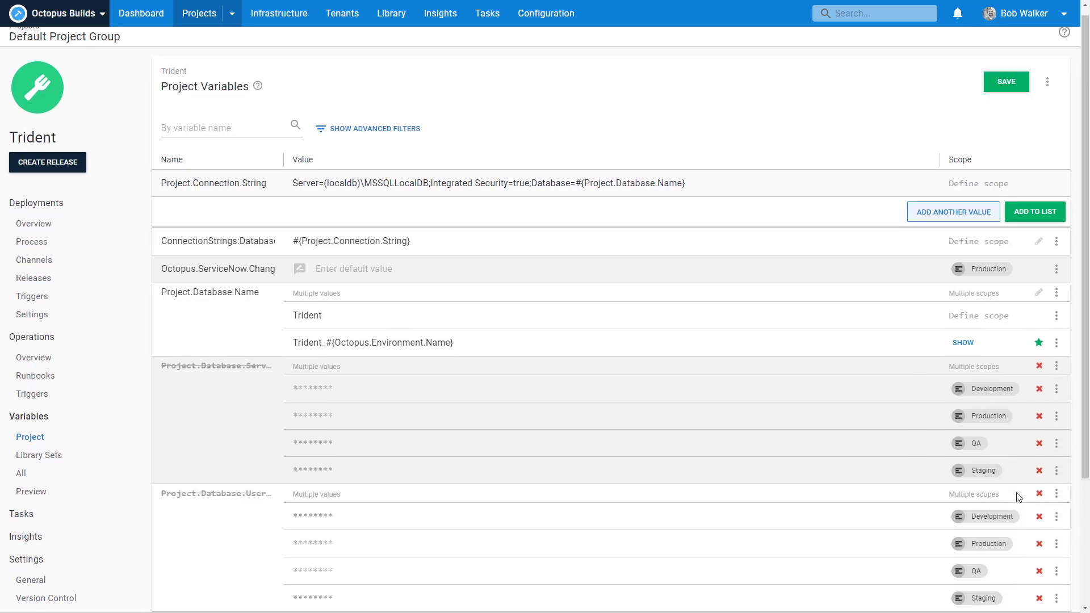
scroll(1020, 497, "down", 3)
left_click(1057, 453)
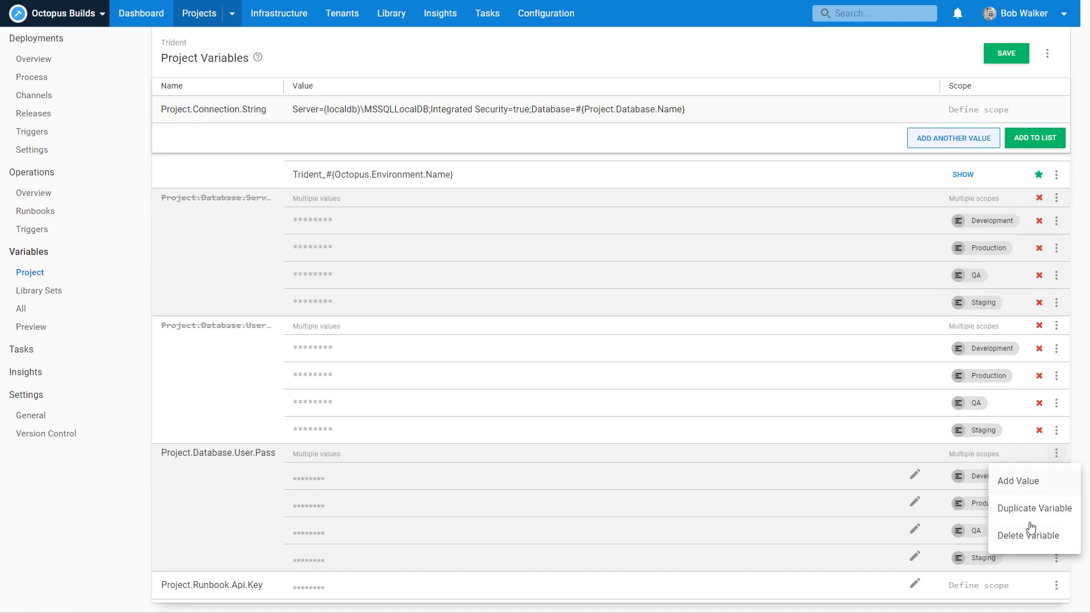
left_click(1029, 534)
scroll(772, 433, "up", 5)
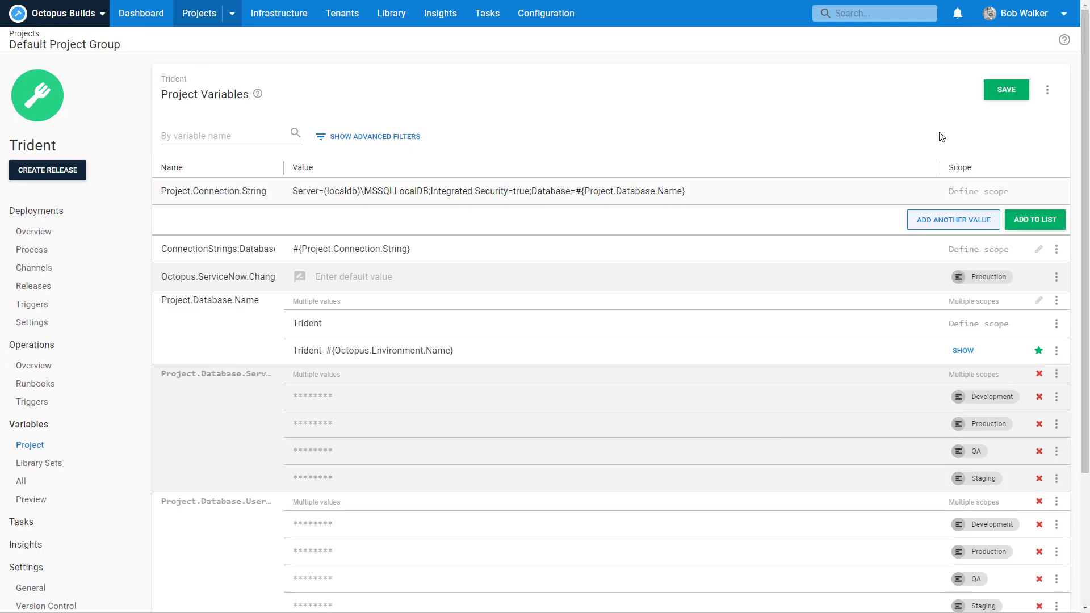
left_click(1002, 89)
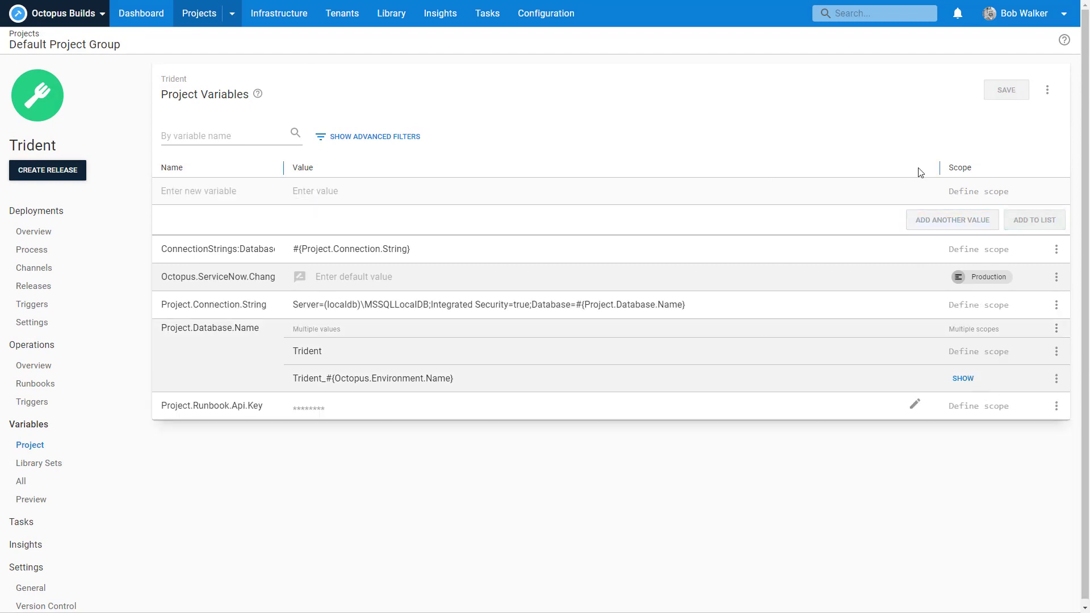
left_click_drag(940, 169, 744, 166)
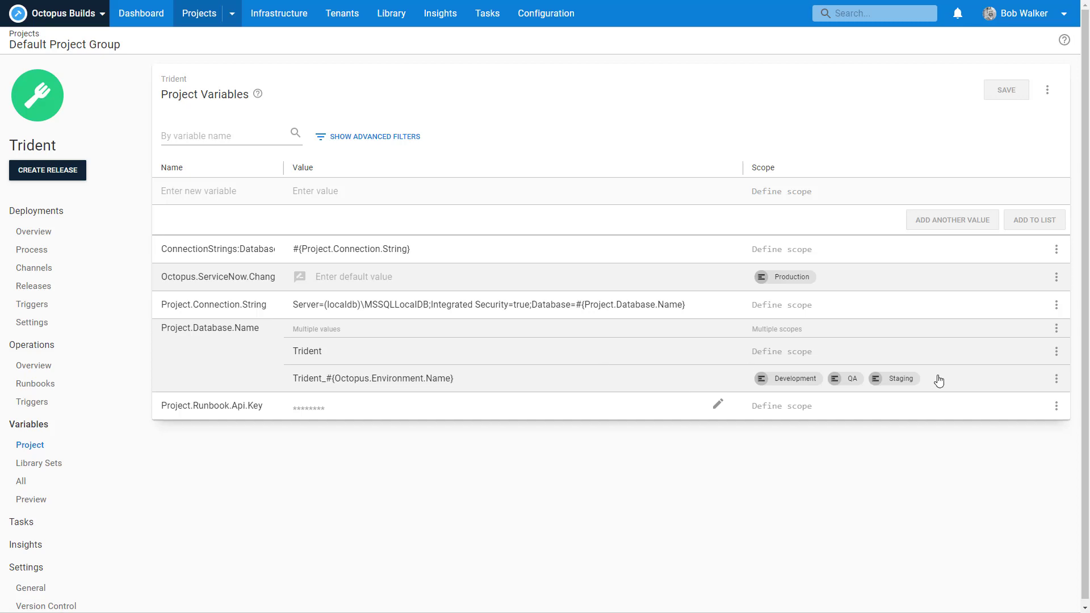
left_click(827, 356)
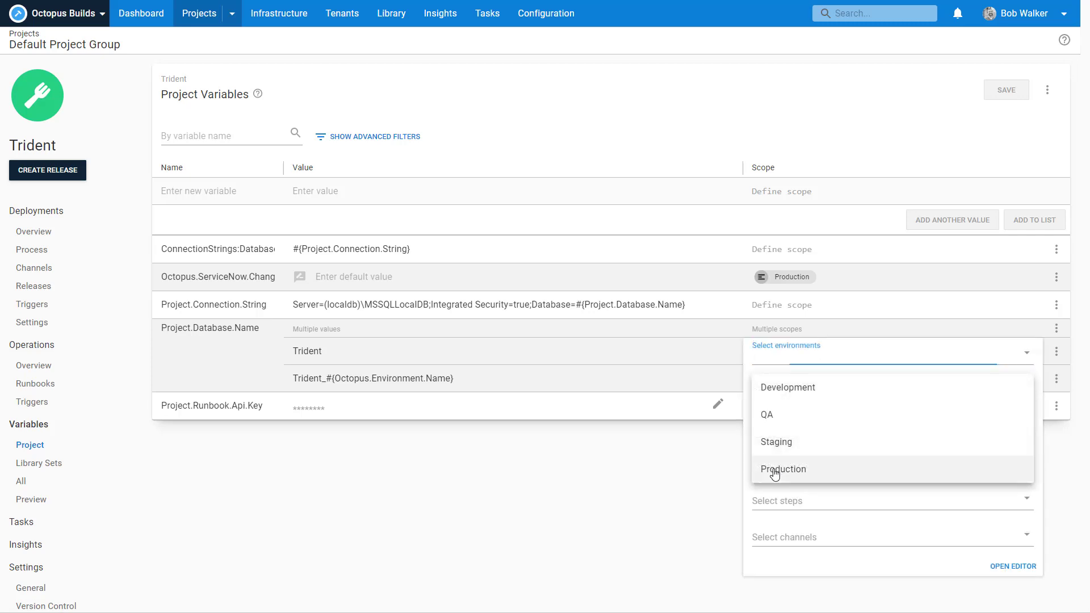
left_click(784, 469)
left_click(812, 137)
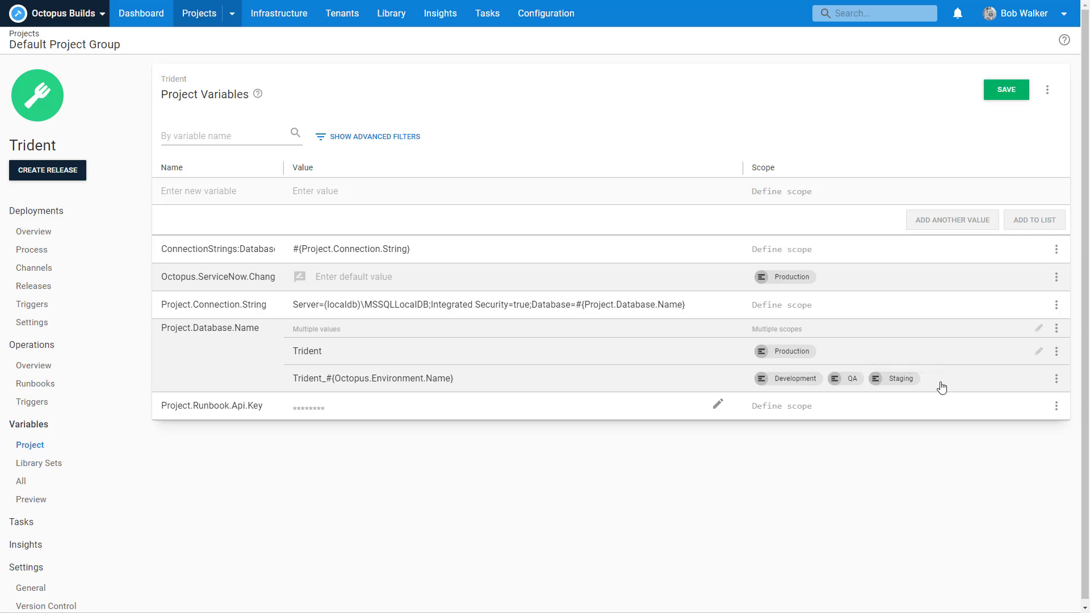
left_click(817, 350)
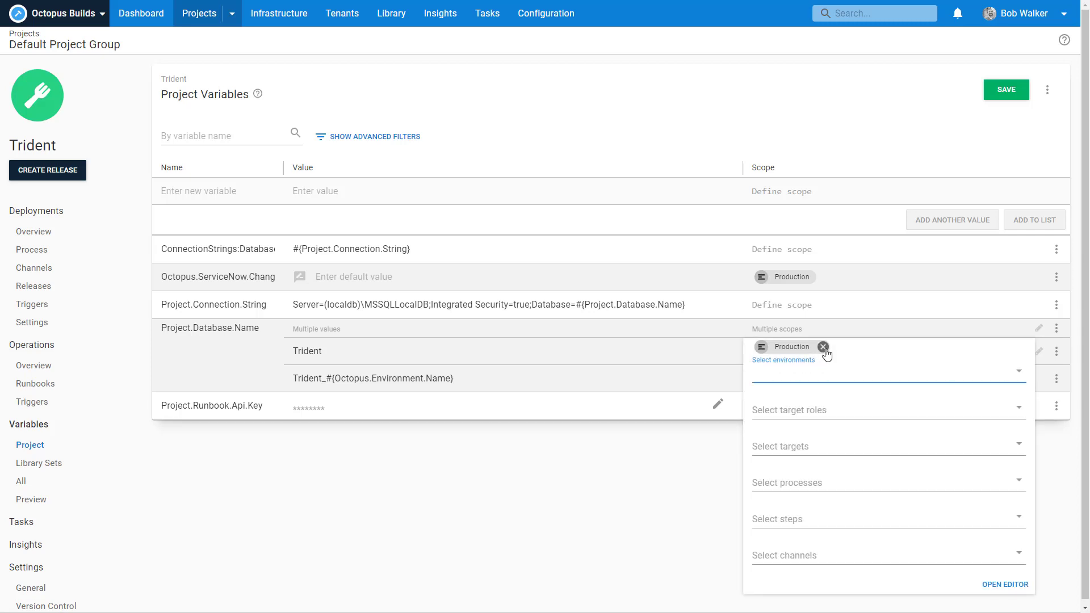
left_click(822, 348)
left_click(801, 111)
left_click(1009, 93)
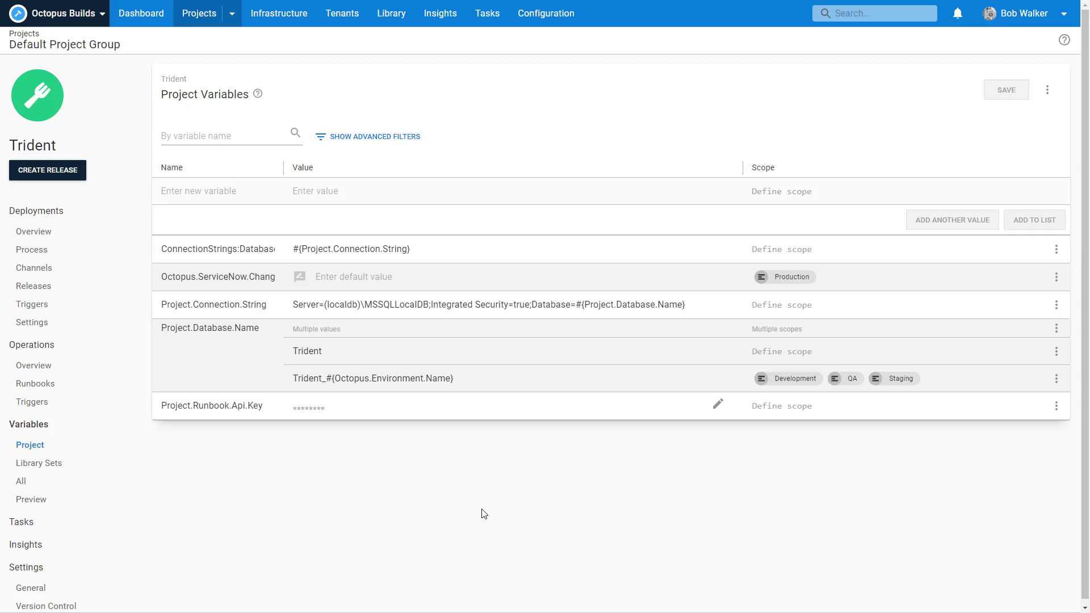
Step: Add a Run a Script step to the Trident deployment process
left_click(47, 250)
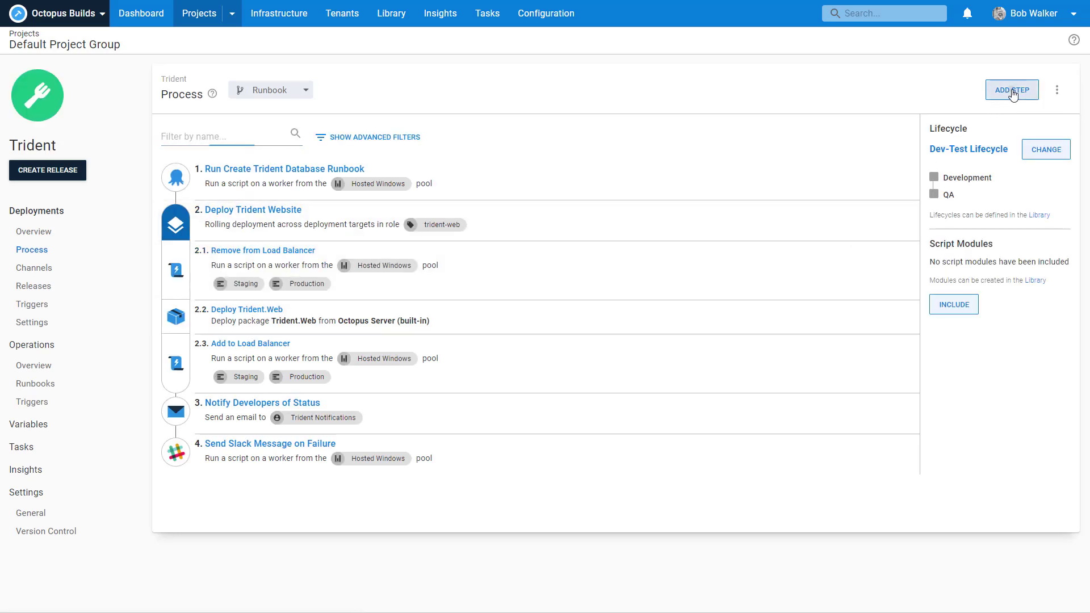
left_click(1016, 91)
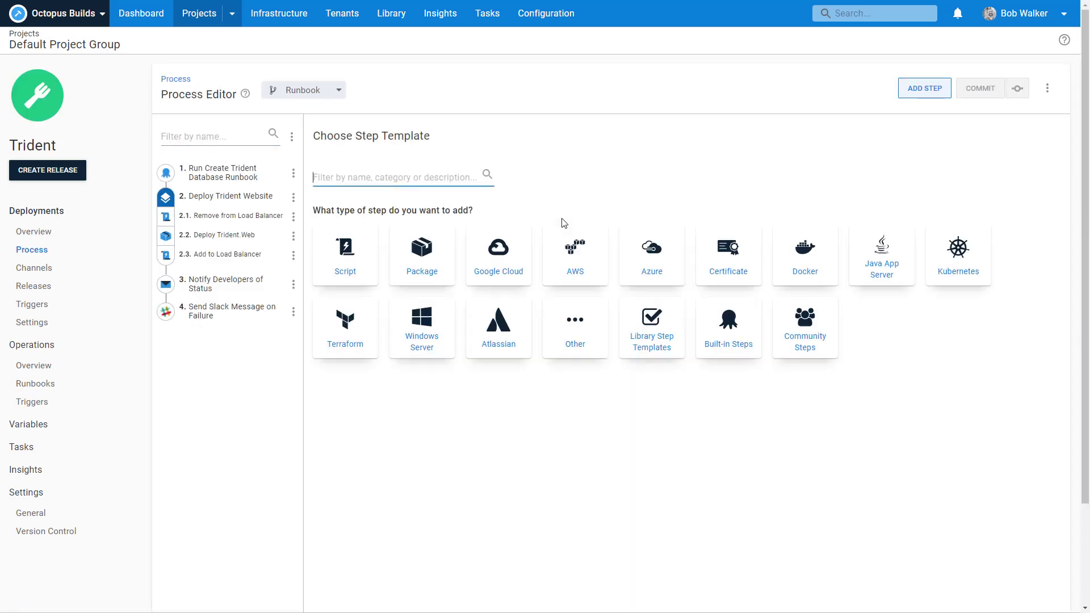
left_click(366, 259)
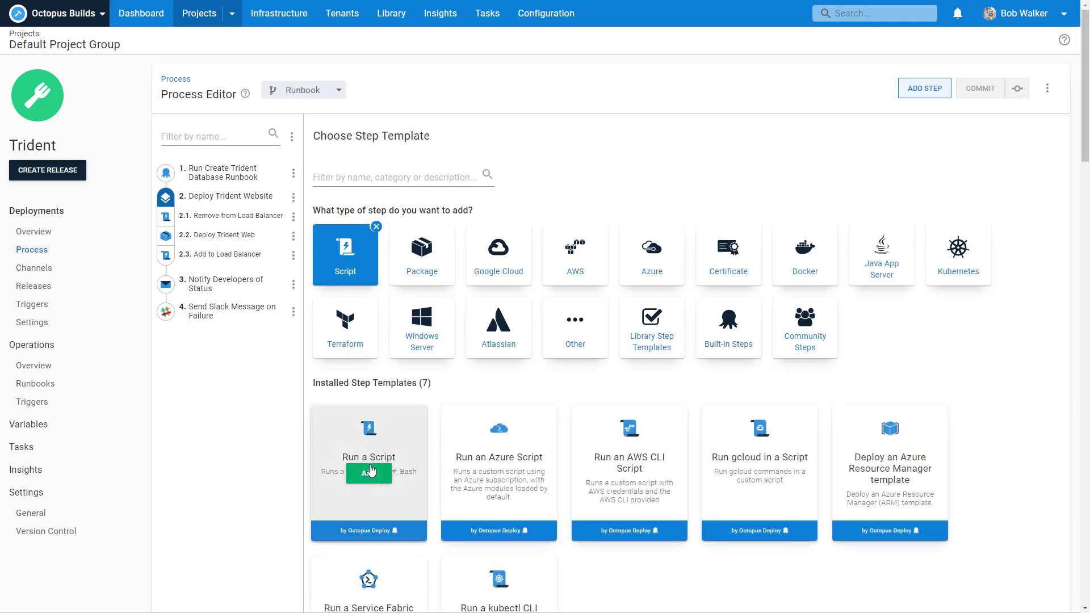
left_click(370, 470)
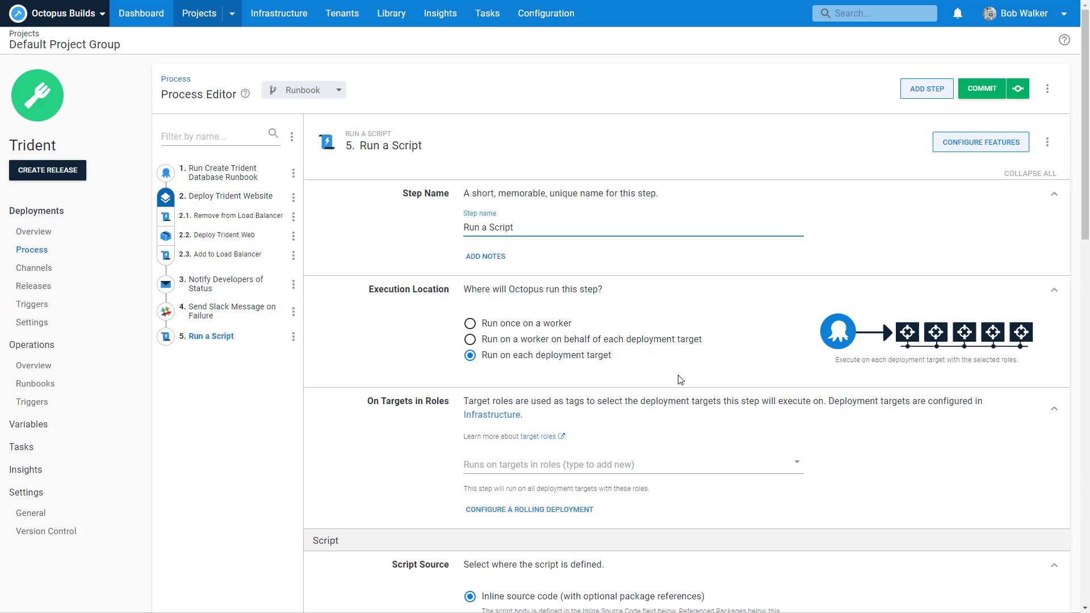
Step: Name the new script step Generate Database Delta Report and set it to run once on a worker
key("ctrl+a")
type("Gener")
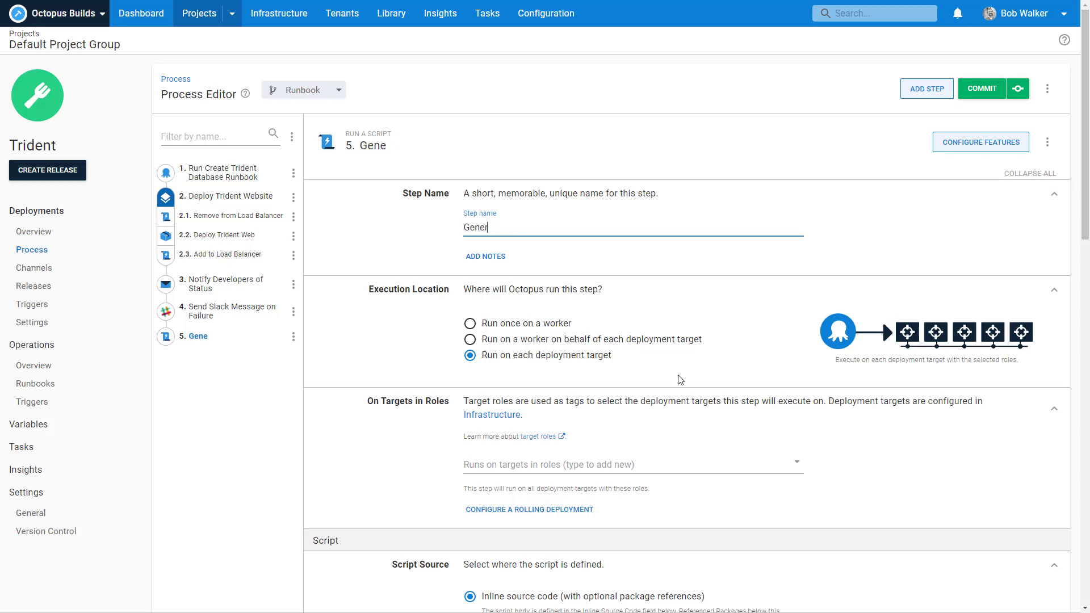
type("ate Delta Report")
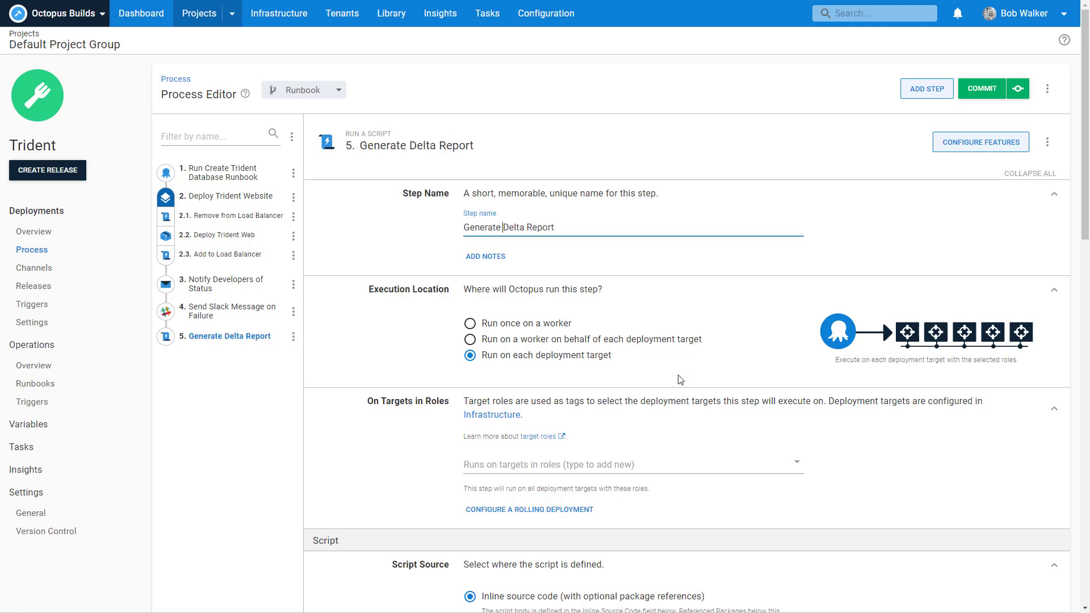
key("ctrl+Left")
key("ctrl+Left")
type("Database")
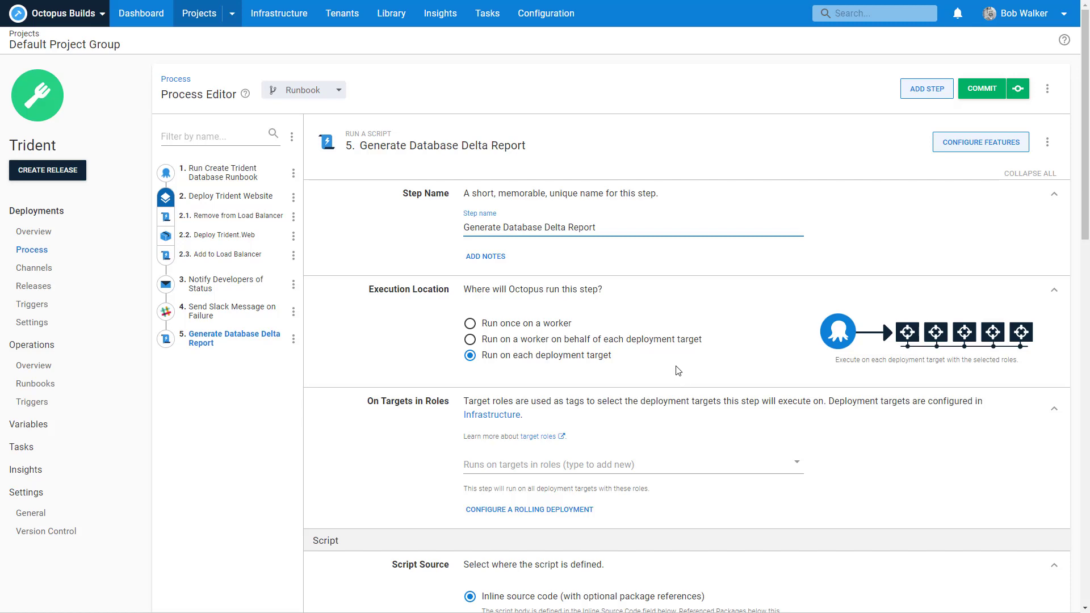
left_click(552, 326)
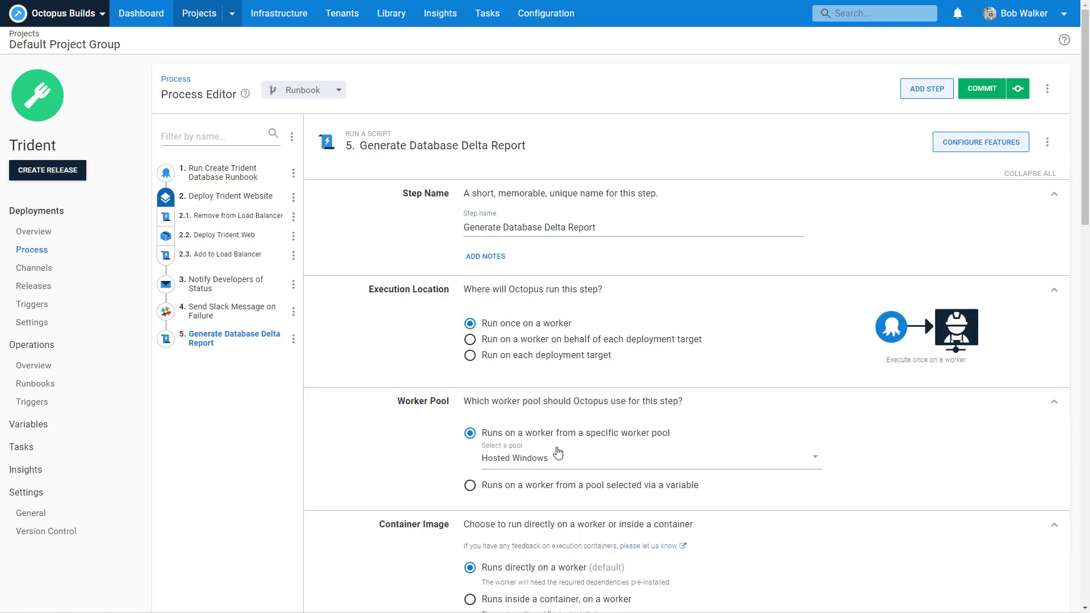
Step: Paste the PowerShell script that runs Octopus.Trident.Database.DbUp and publishes UpgradeReport.html as an artifact into the inline source code
scroll(423, 452, "down", 5)
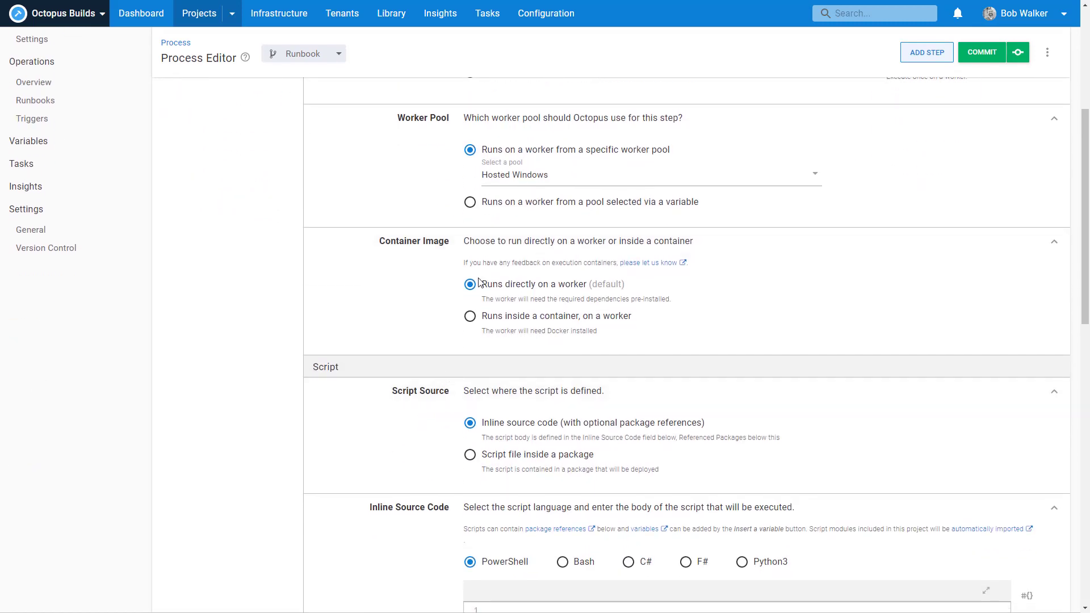
scroll(720, 299, "down", 3)
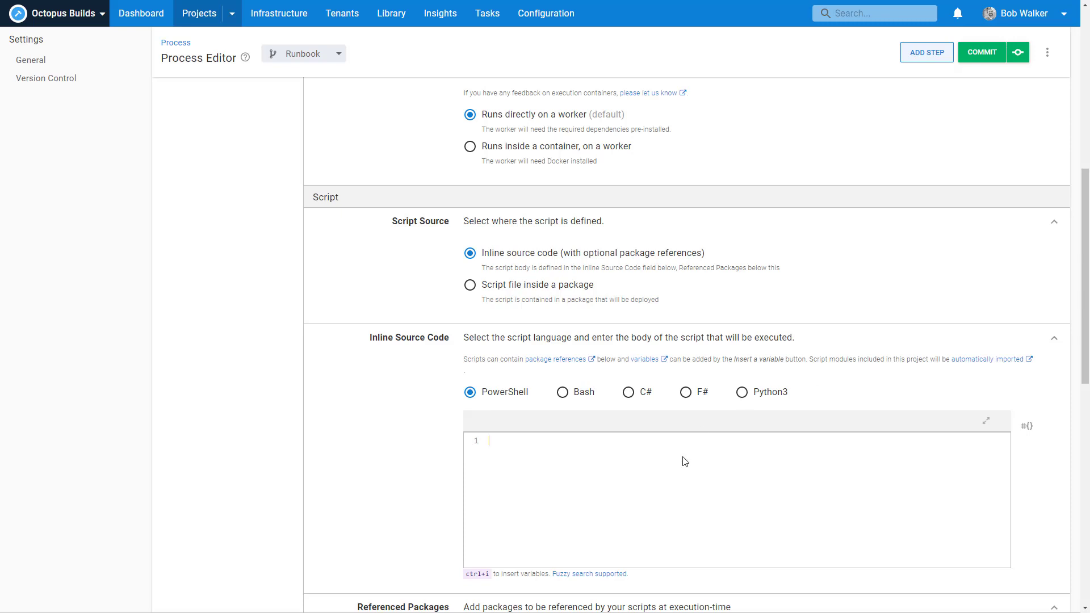
key("ctrl+v")
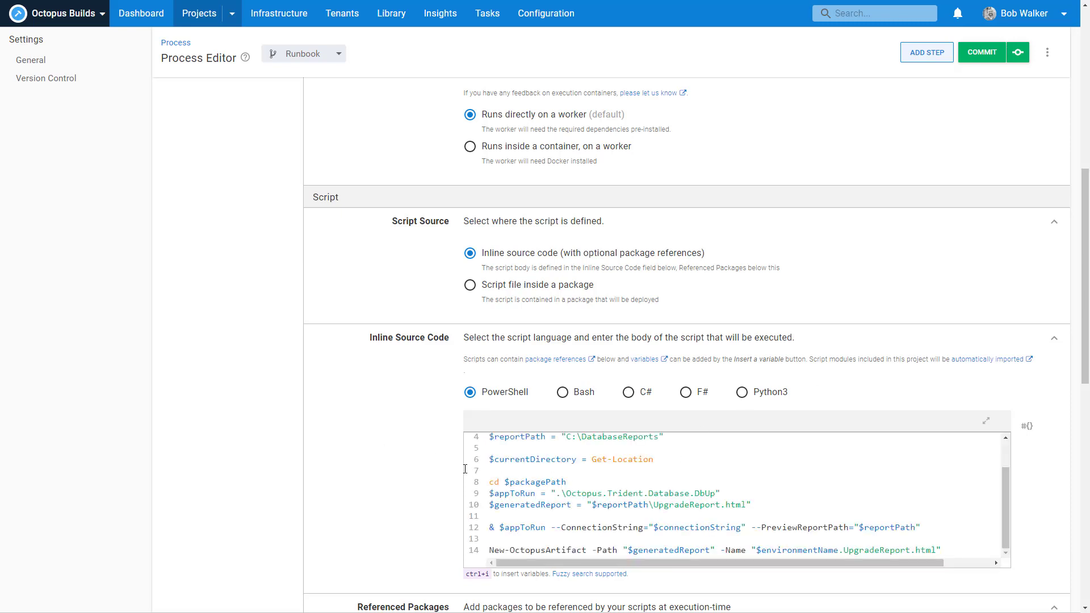
Step: Add a package reference to Trident.Database from the built-in Octopus Server feed to the script step
scroll(465, 469, "down", 3)
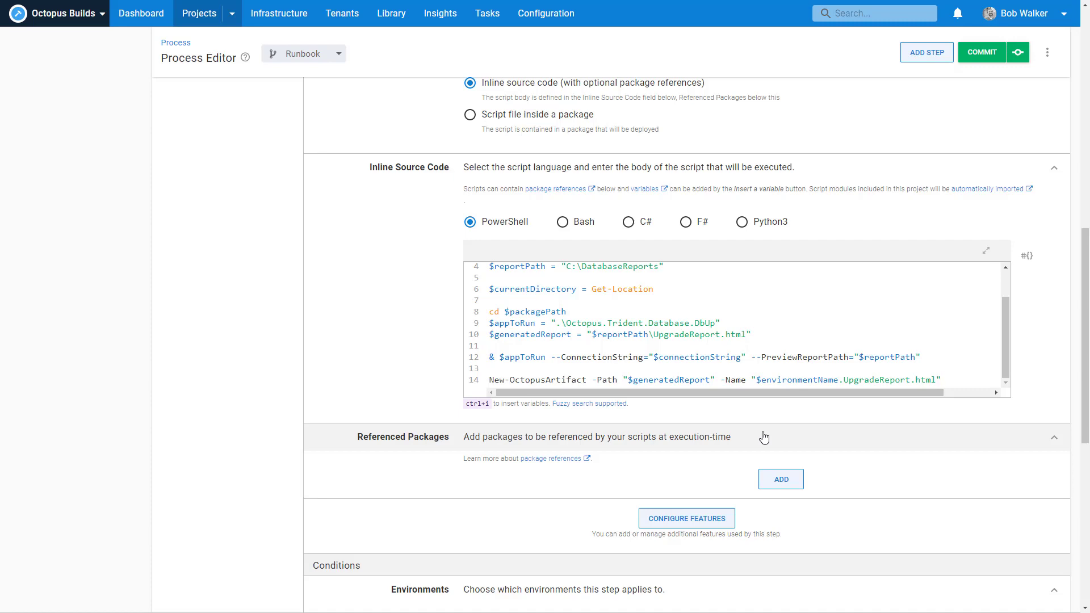
left_click(773, 480)
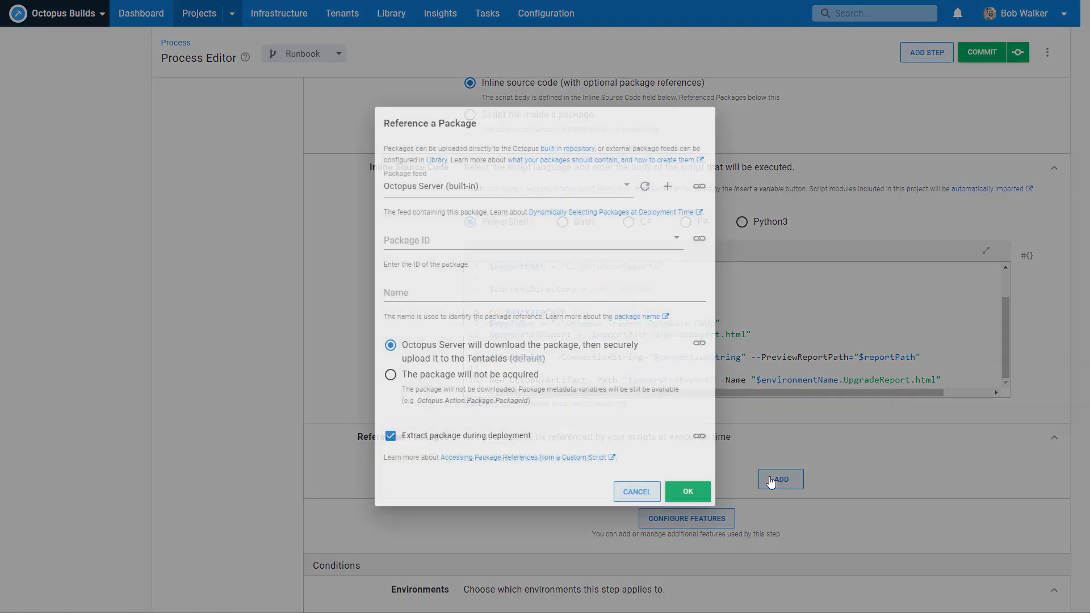
left_click(465, 243)
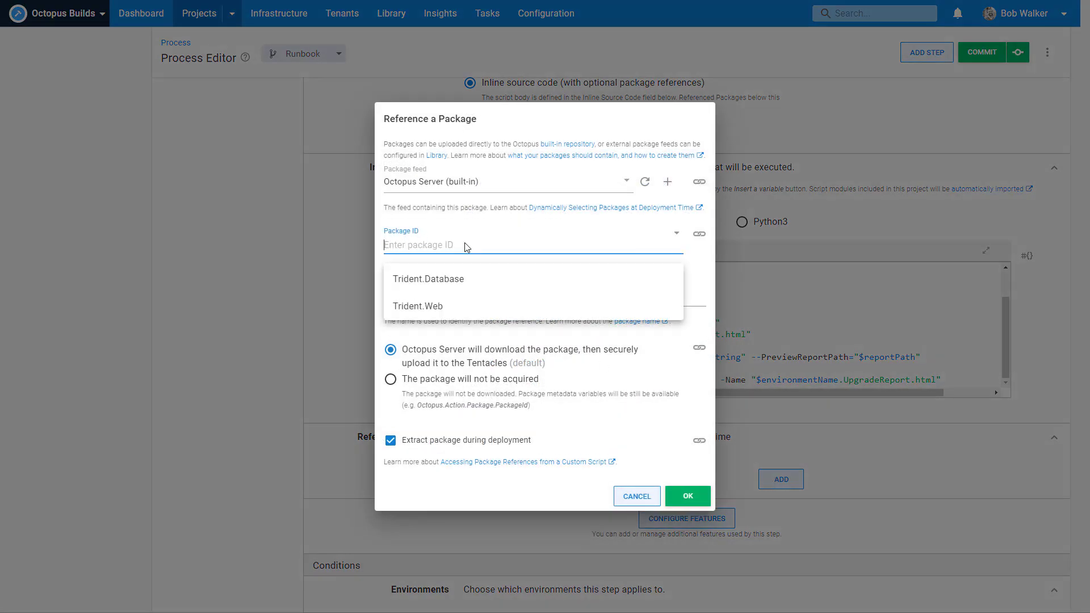
left_click(451, 280)
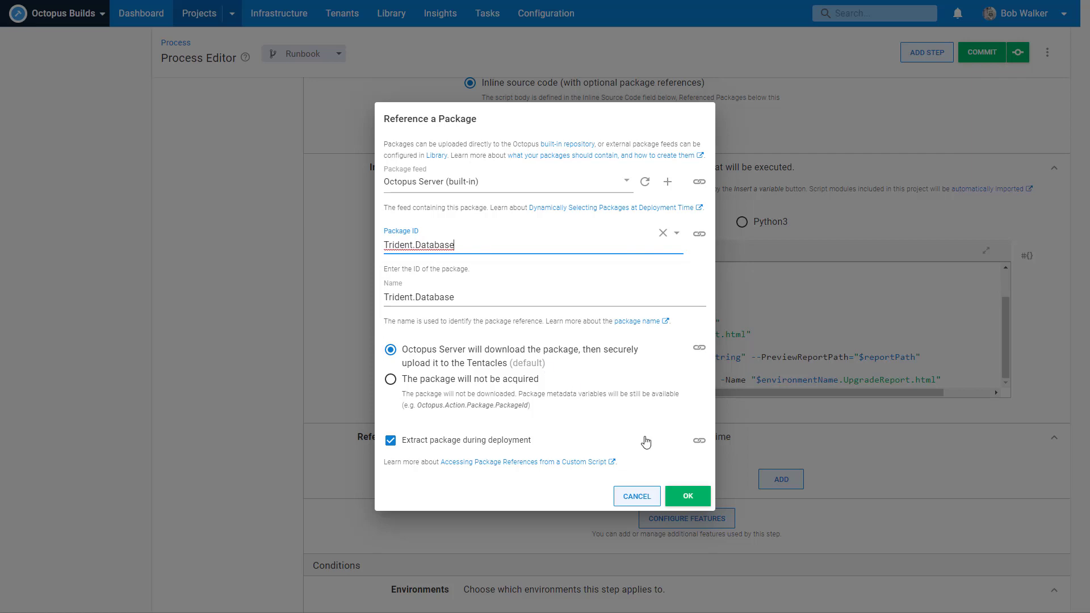
left_click(683, 492)
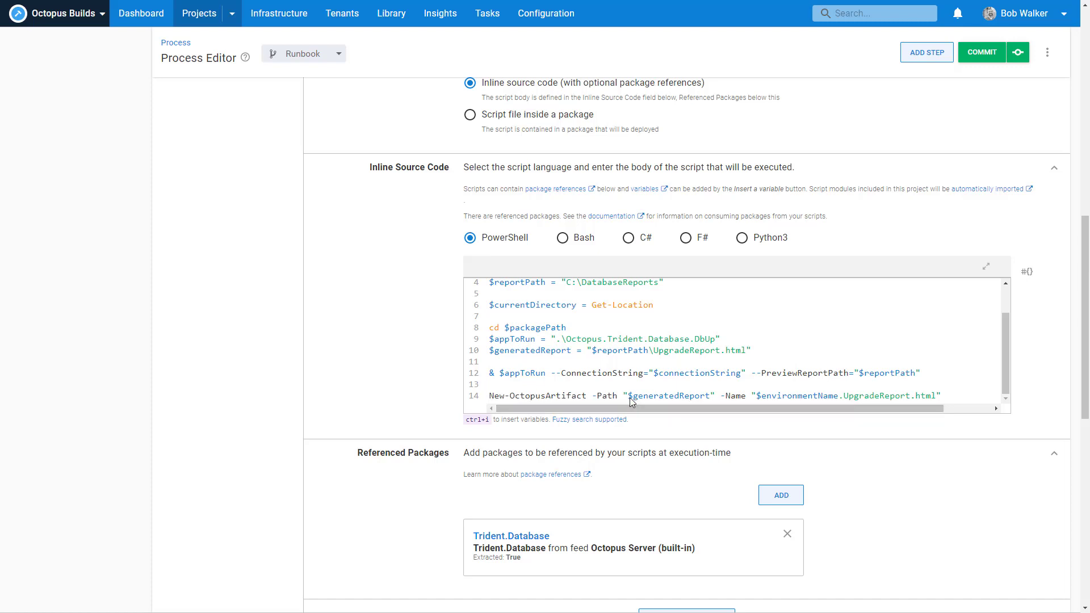
Step: Replace the script's $environmentName line with $databaseName set to the Project.Database.Name Octopus parameter
scroll(686, 358, "up", 4)
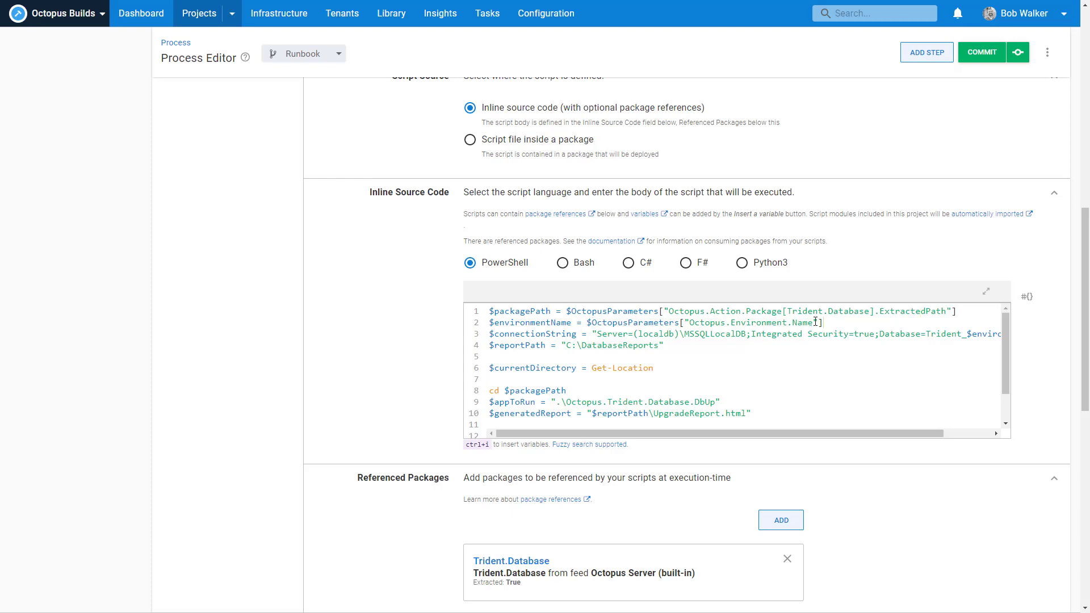
left_click_drag(816, 322, 498, 321)
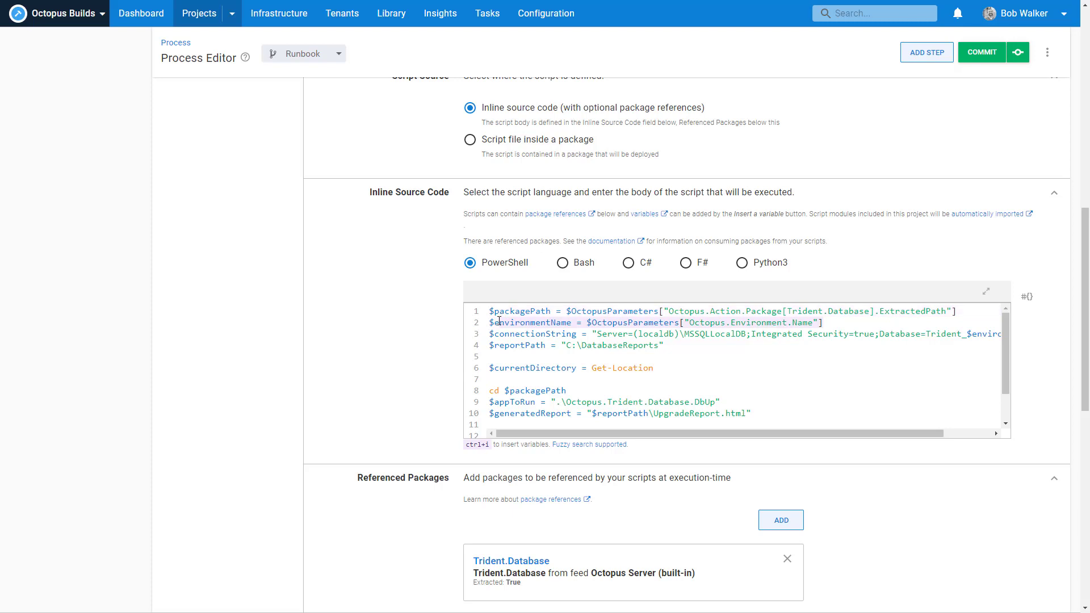
type("databaseNam")
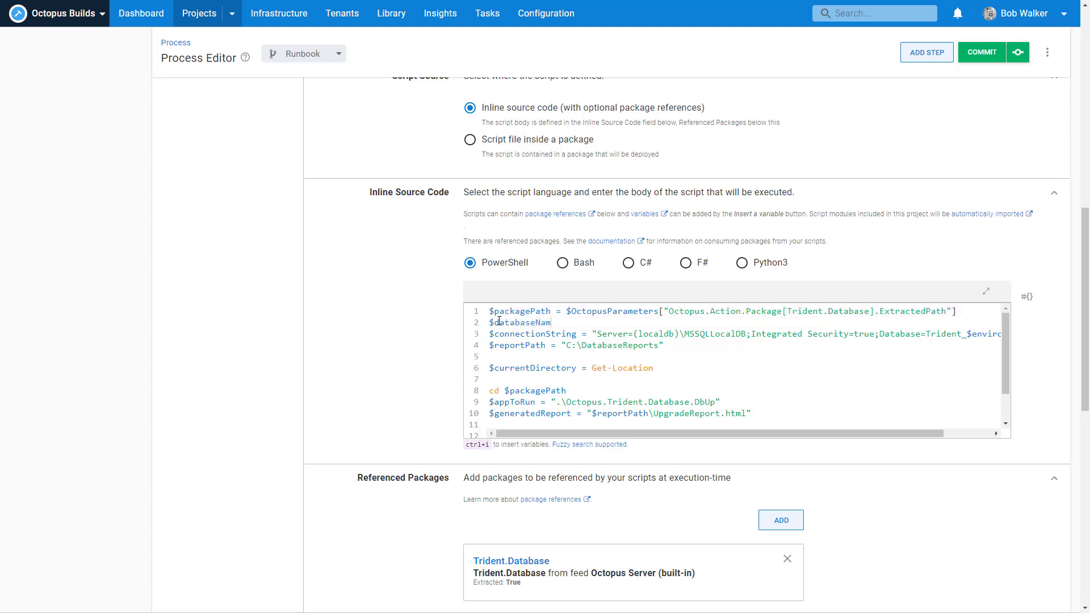
type("e =")
key("ctrl+i")
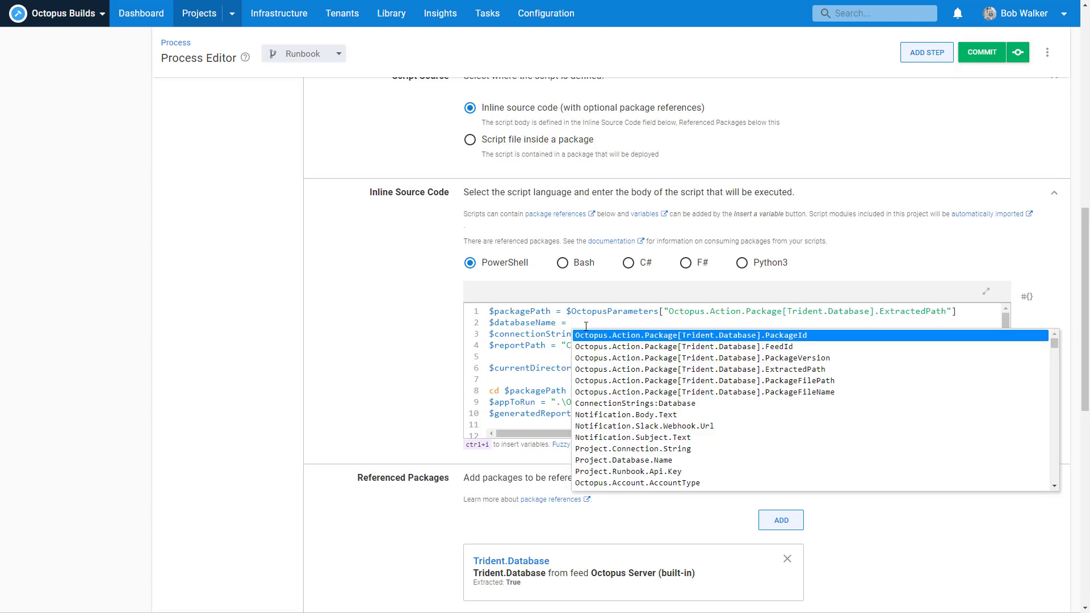
type("database")
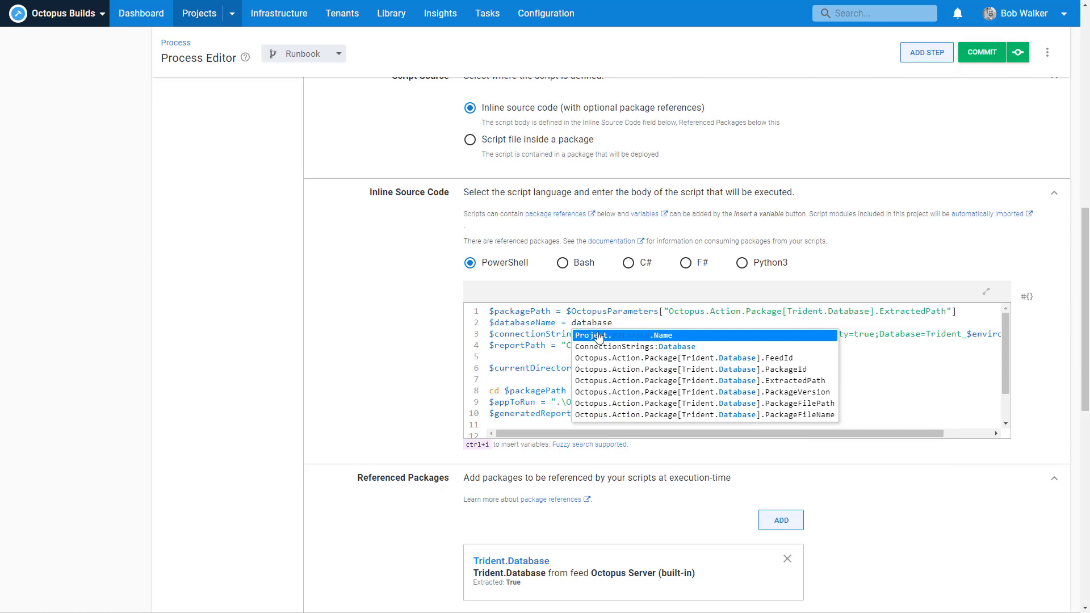
left_click(606, 338)
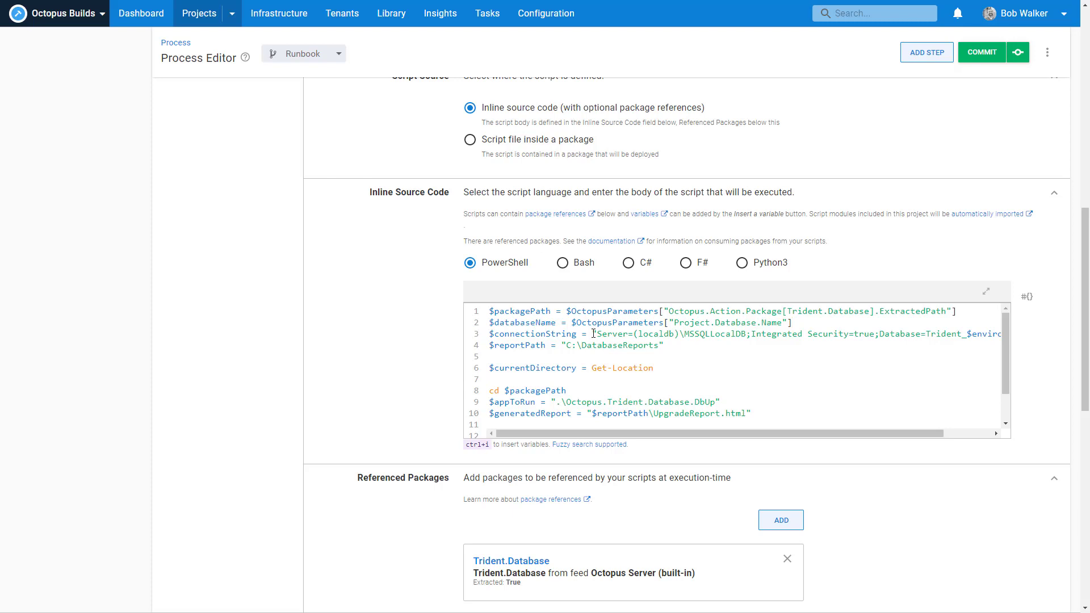
Step: Replace the hard-coded $connectionString value in the script with the Project.Connection.String Octopus parameter
key("shift+End")
key("BackSpace")
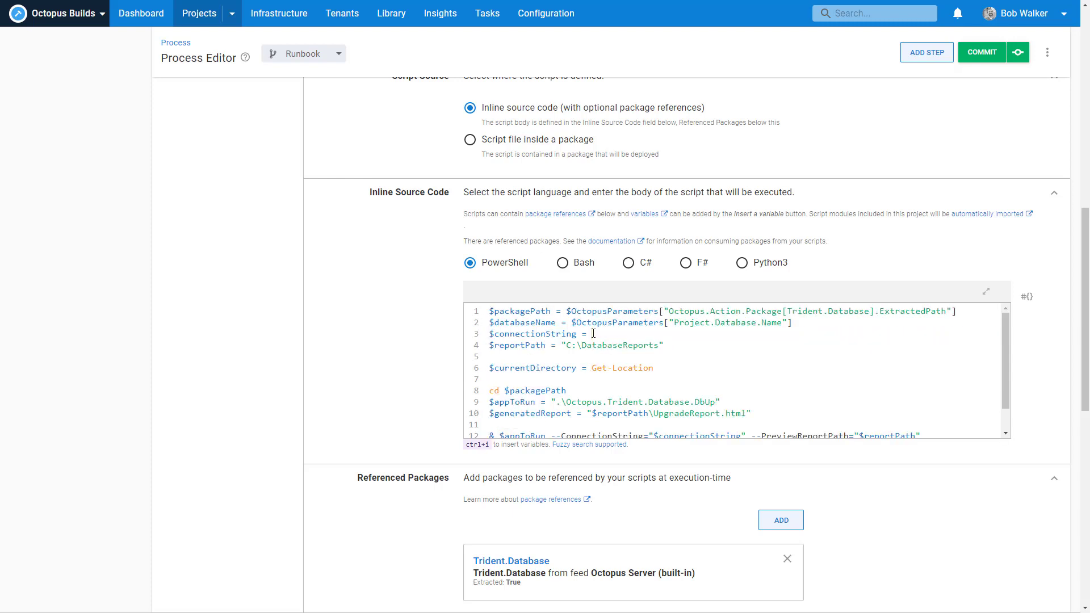
key("ctrl+i")
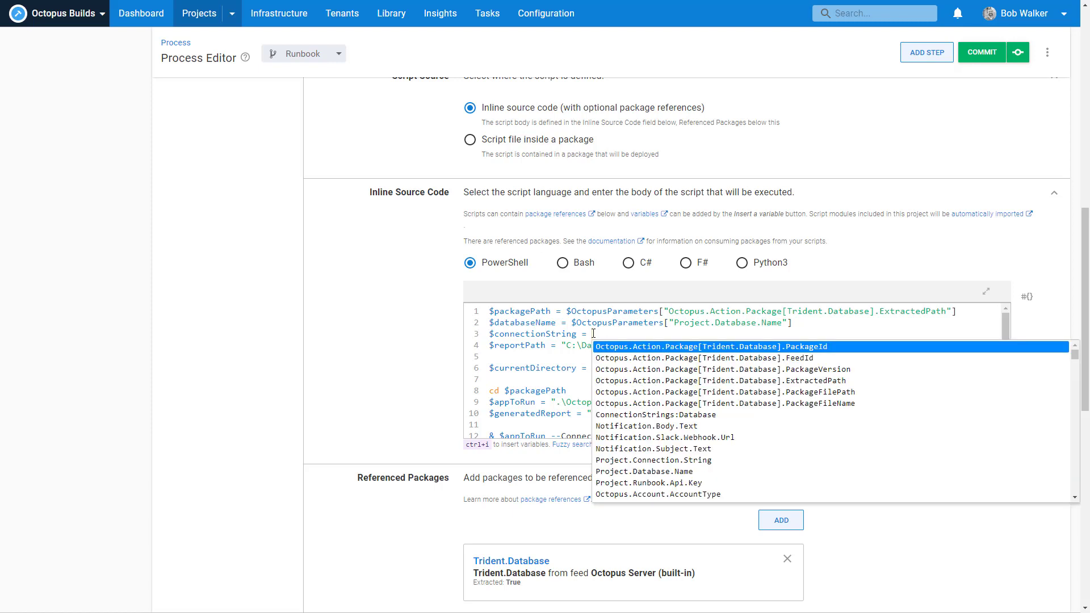
type("conn")
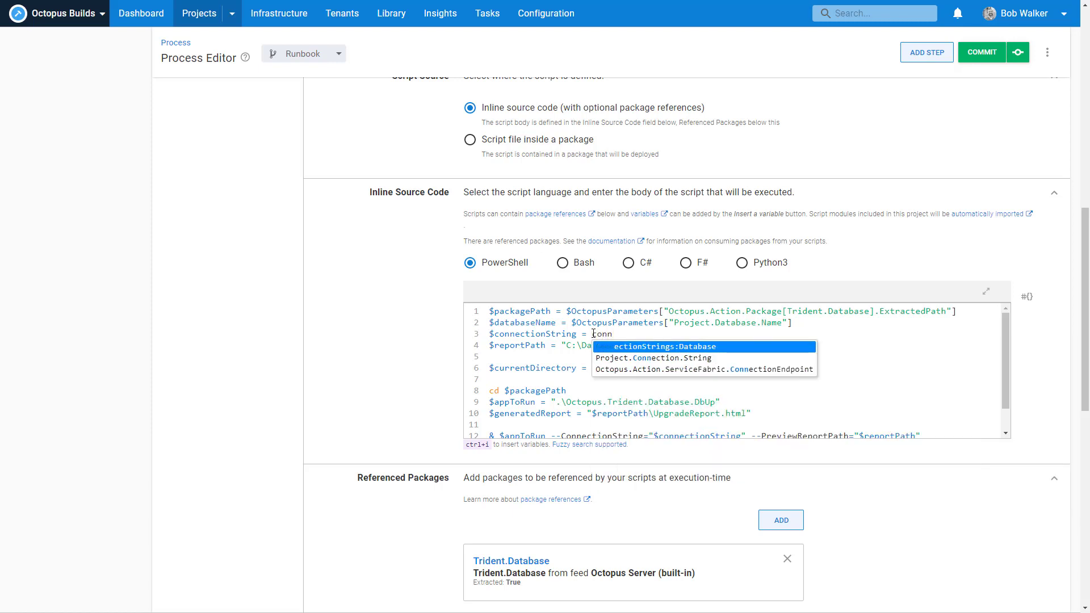
key("Down")
key("Return")
Step: Delete the $databaseName line and the $currentDirectory line with its extra blank line from the script
key("shift+Home")
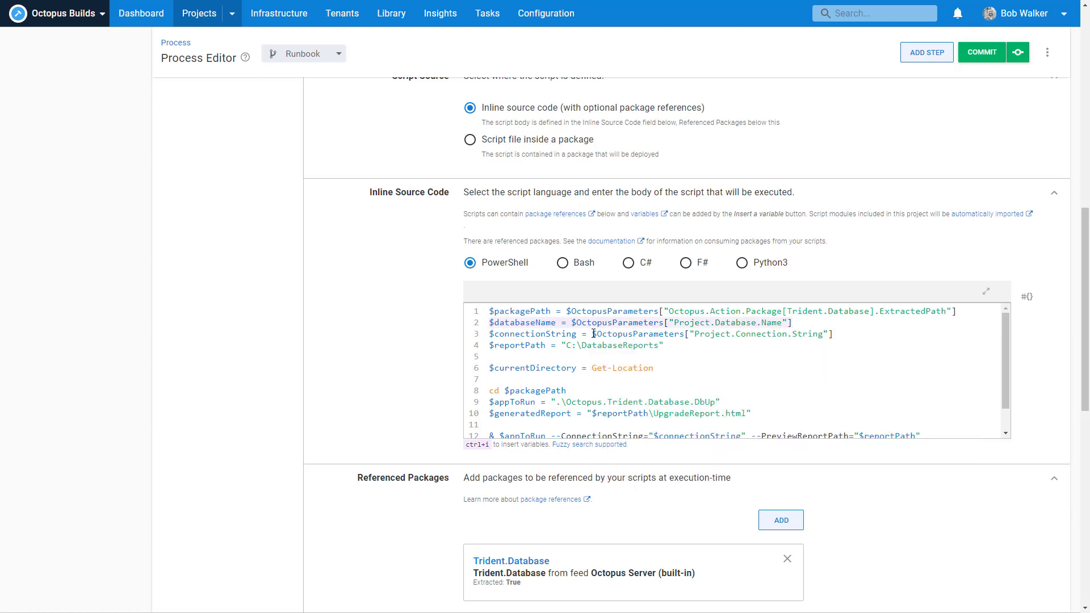
key("Delete")
key("Delete")
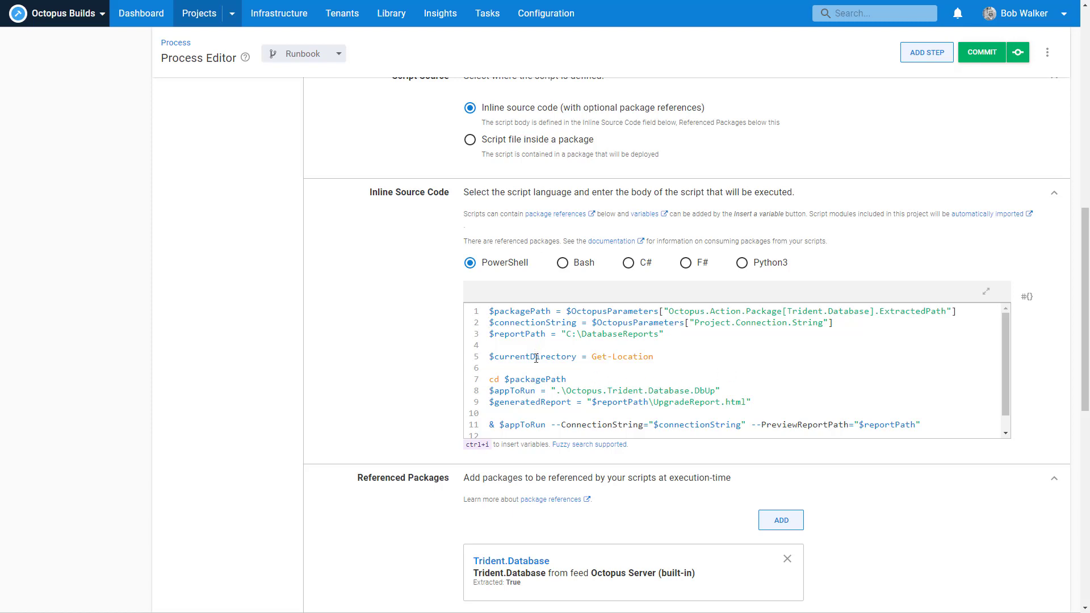
left_click_drag(655, 356, 477, 361)
key("BackSpace")
key("BackSpace")
key("Delete")
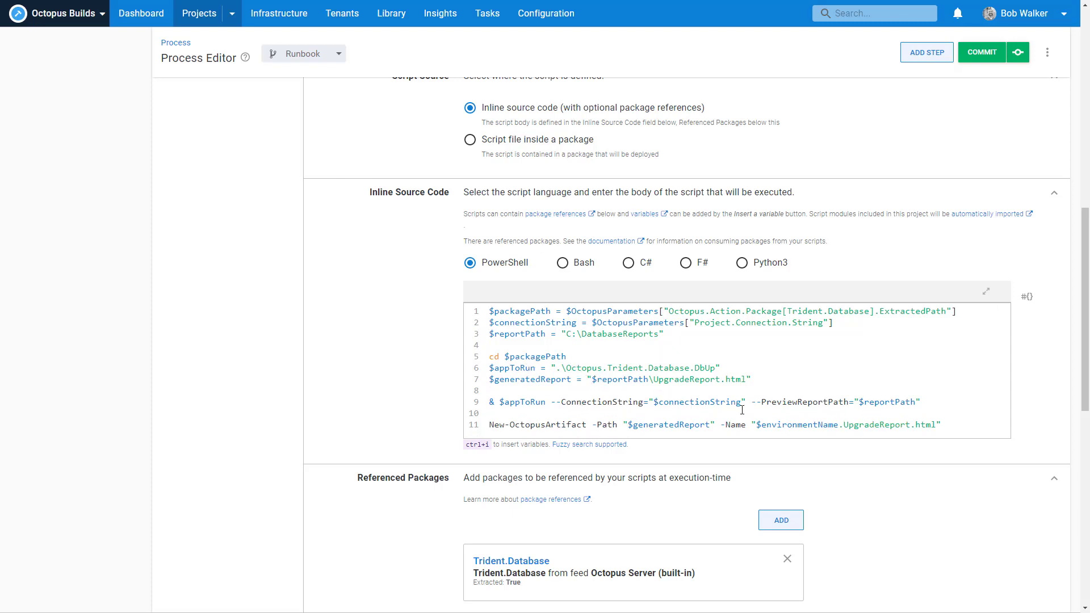
scroll(795, 392, "down", 1)
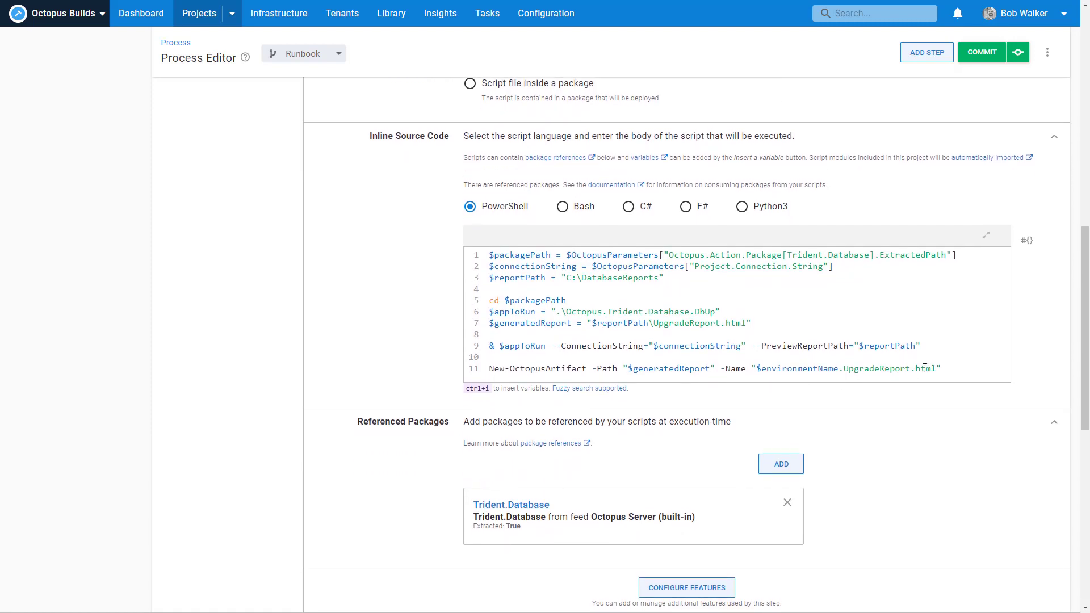
scroll(923, 375, "up", 1)
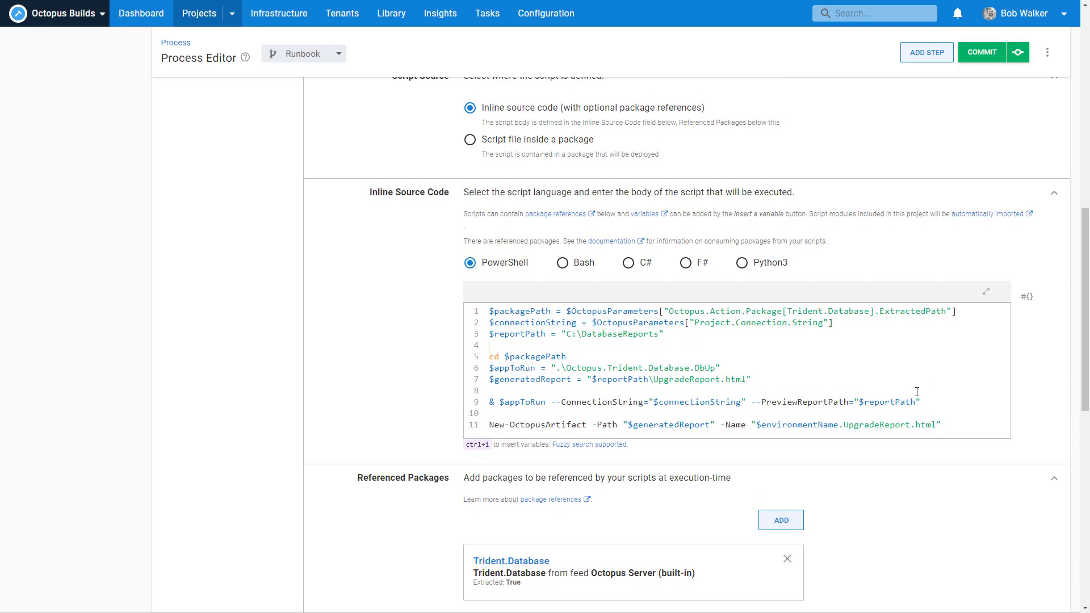
scroll(917, 391, "up", 12)
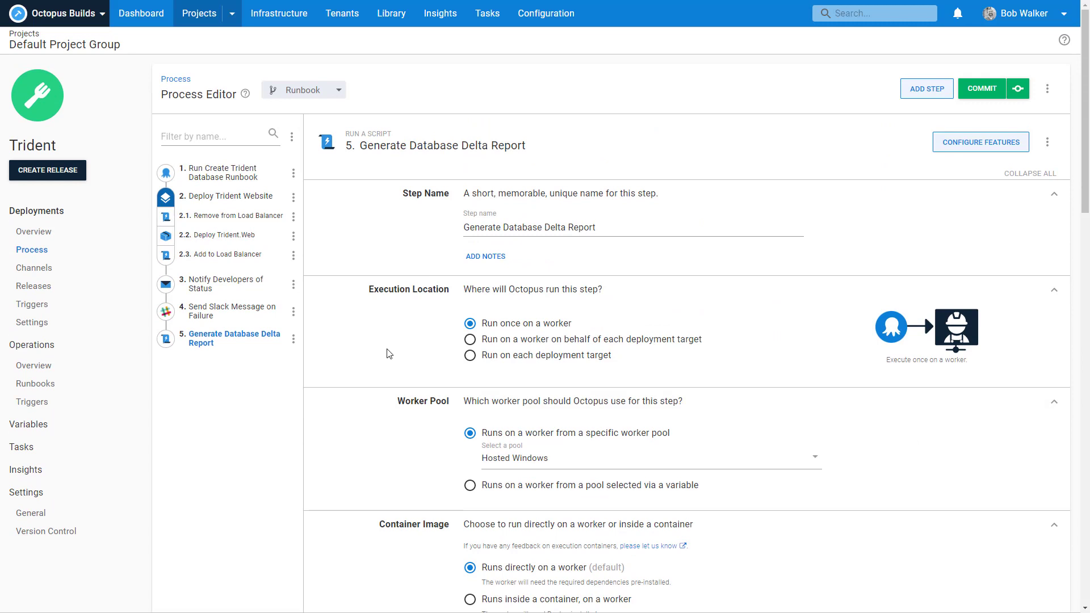
left_click(294, 339)
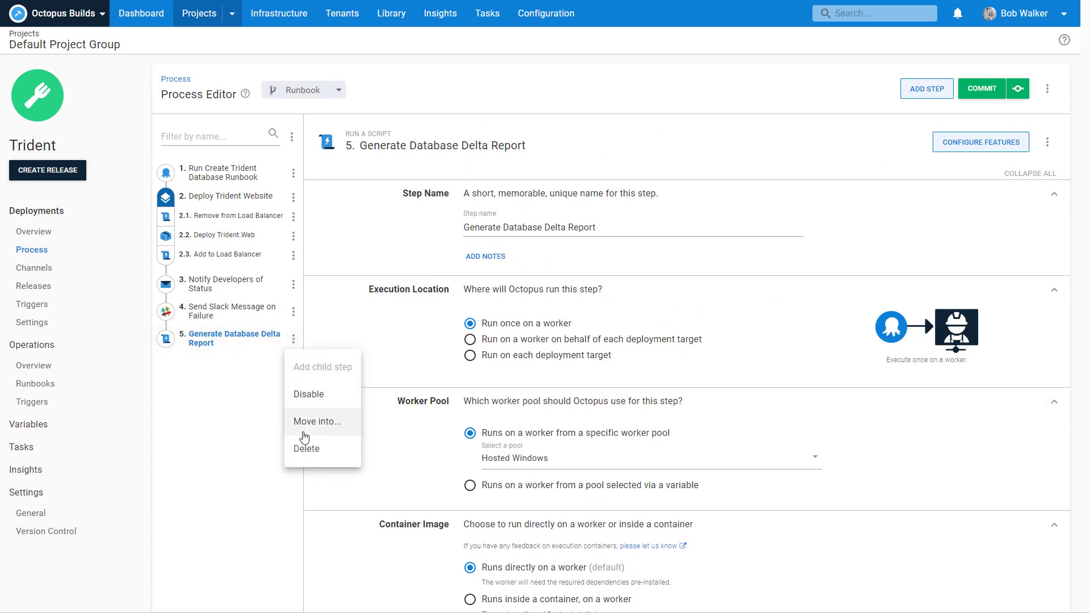
left_click(406, 343)
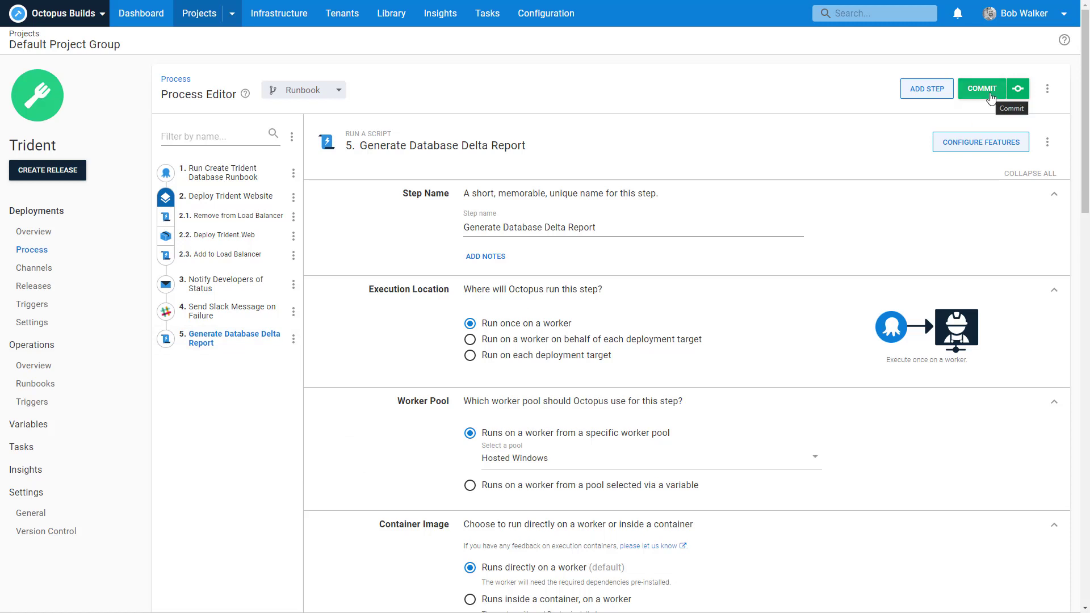
Step: Add a Manual Intervention step to the Trident deployment process and name it Approve Database Delta Script
left_click(927, 89)
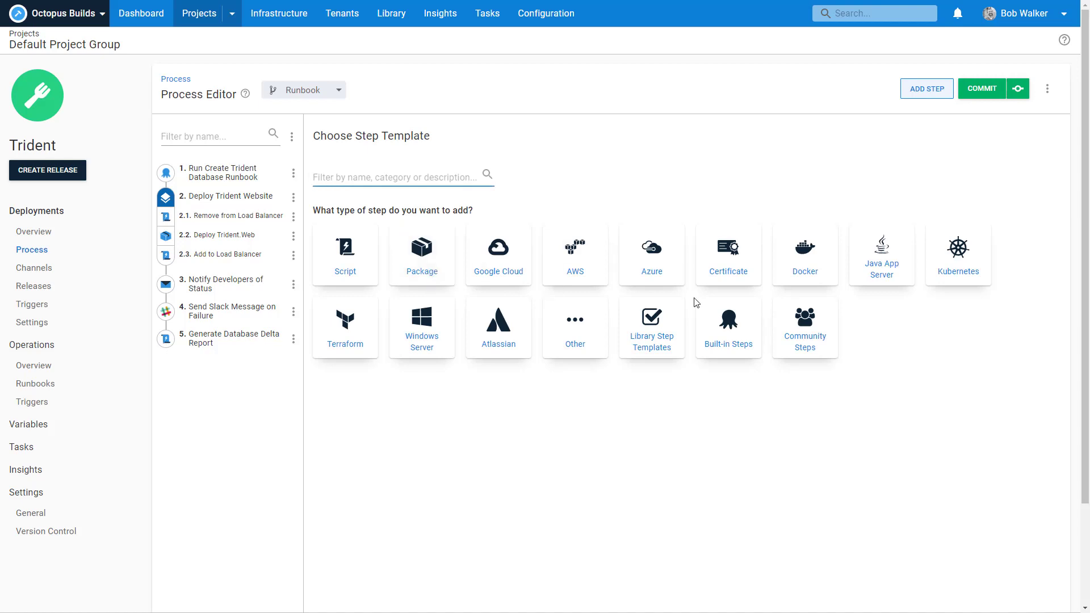
left_click(575, 330)
mouse_move(550, 461)
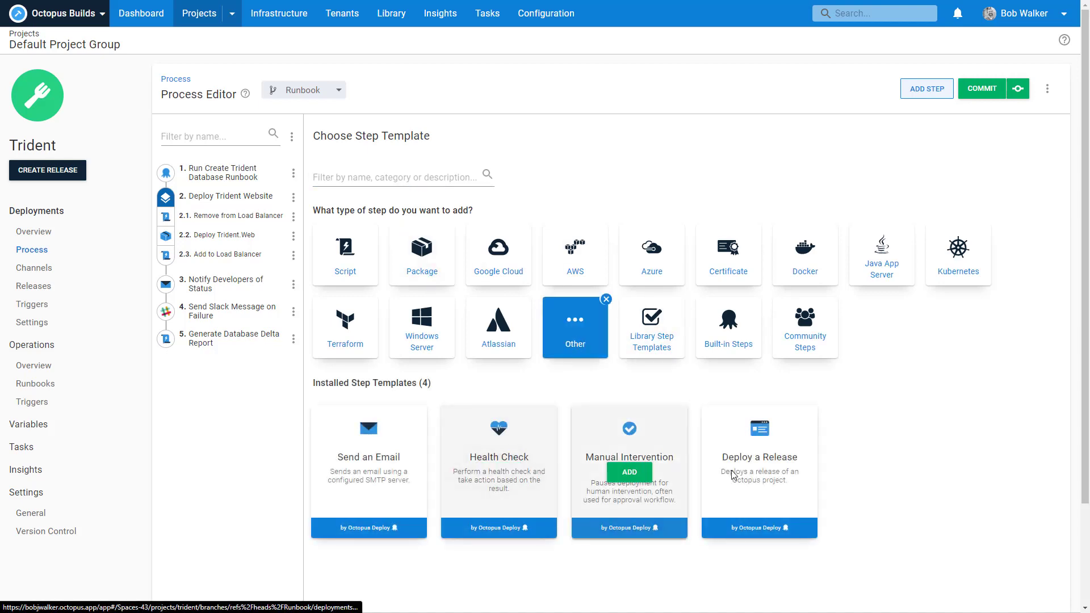
left_click(645, 476)
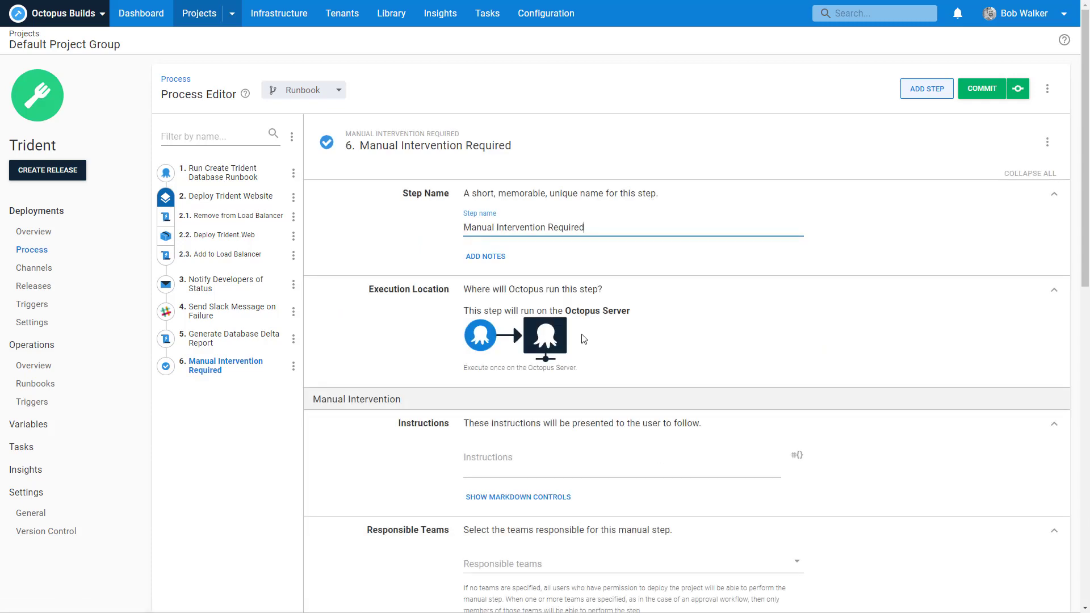
type("A")
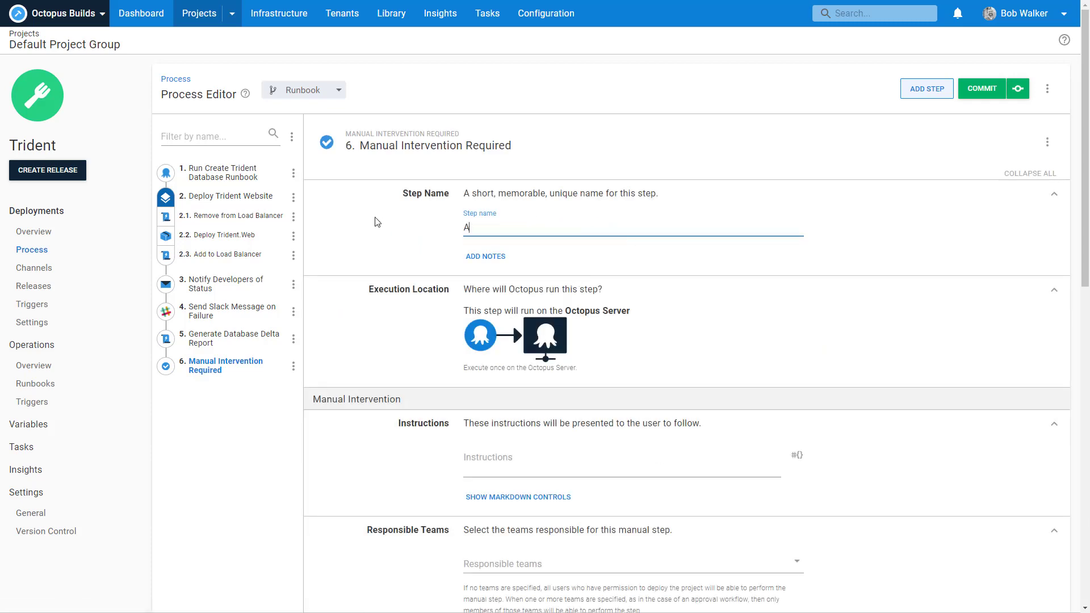
type("pprove D")
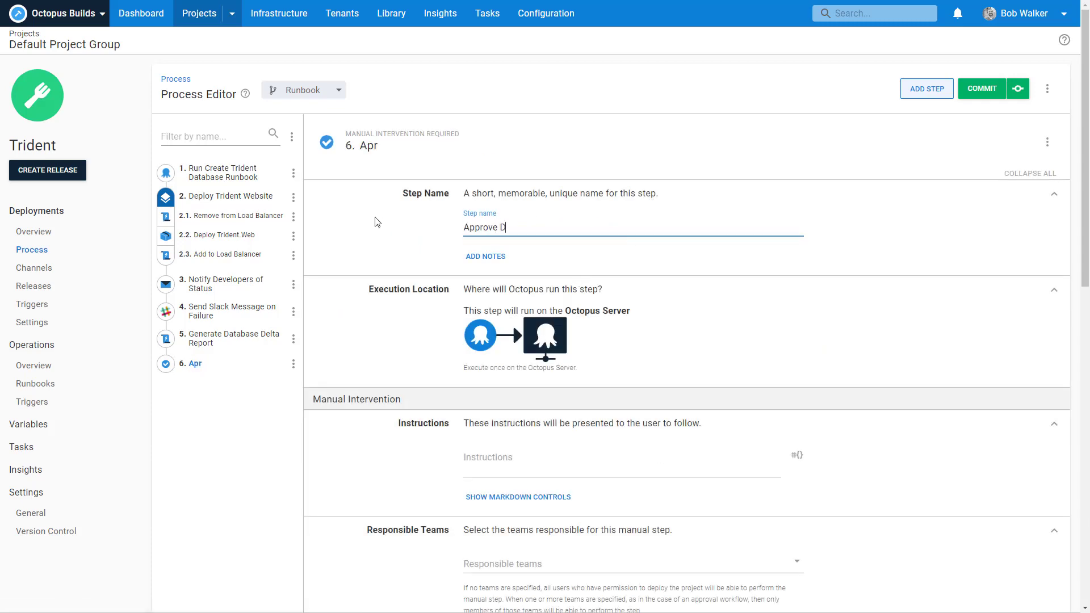
type("atabase Detla")
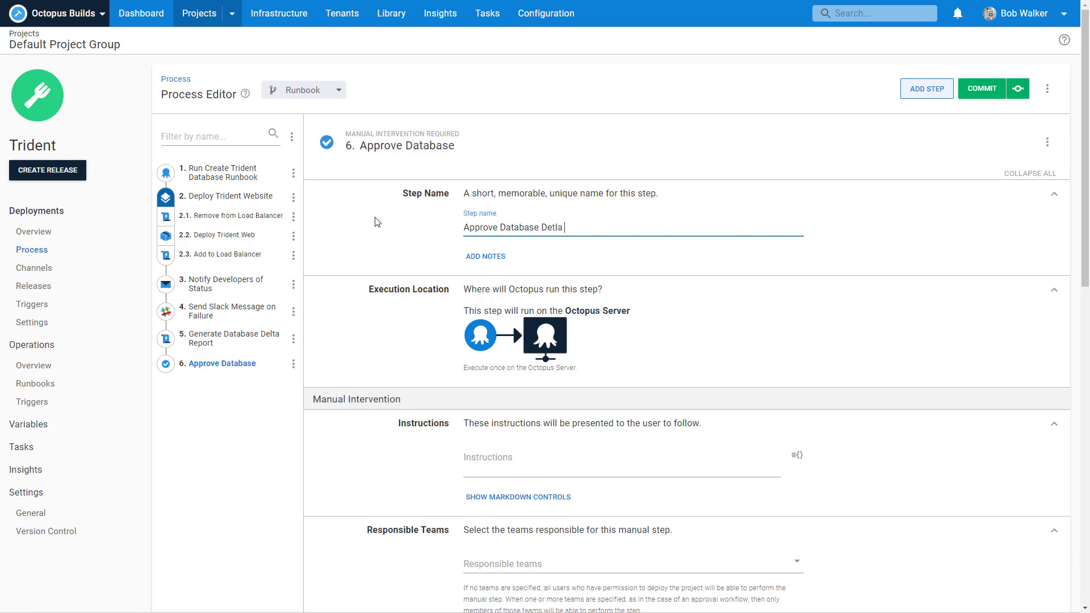
key("BackSpace")
type("lta Script")
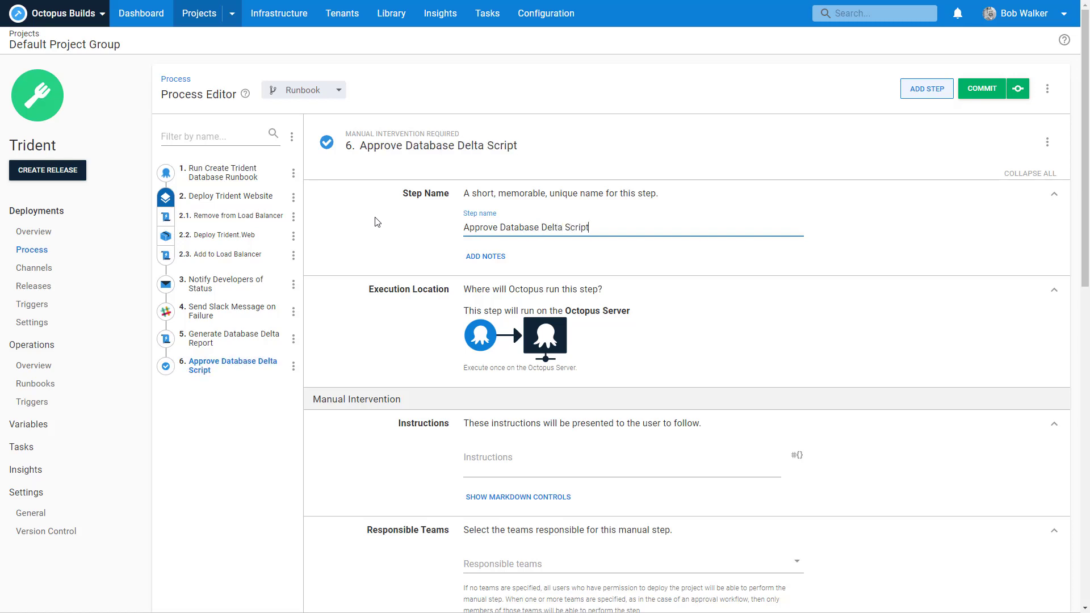
Step: Enter the manual intervention instructions "Please approve the database delta script found in the artifacts section."
left_click(503, 461)
type("Plea")
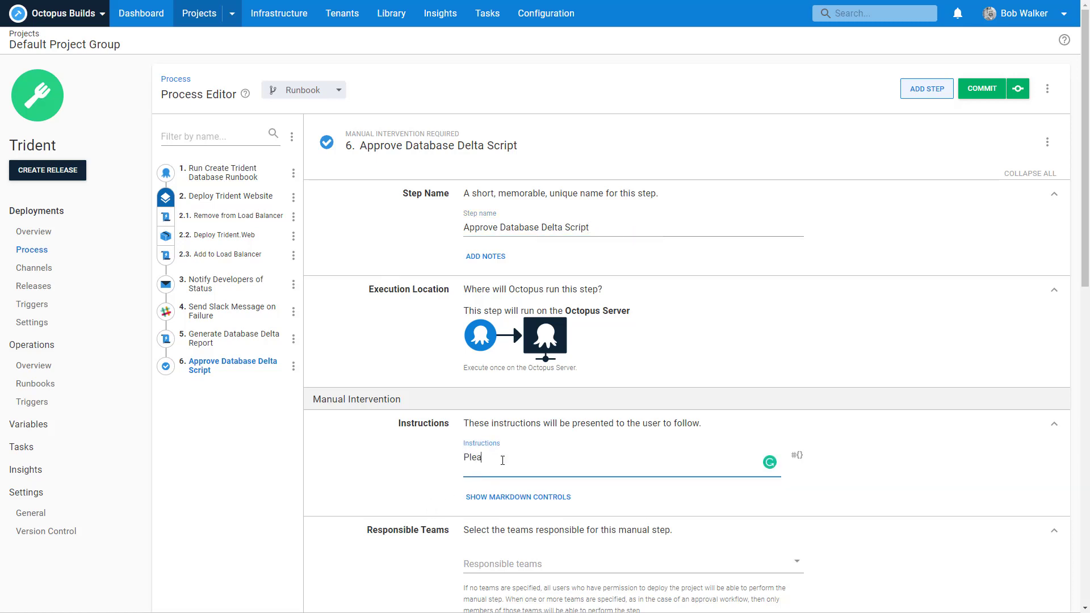
type("se approve the dat")
key("BackSpace")
type("tabase delta script ")
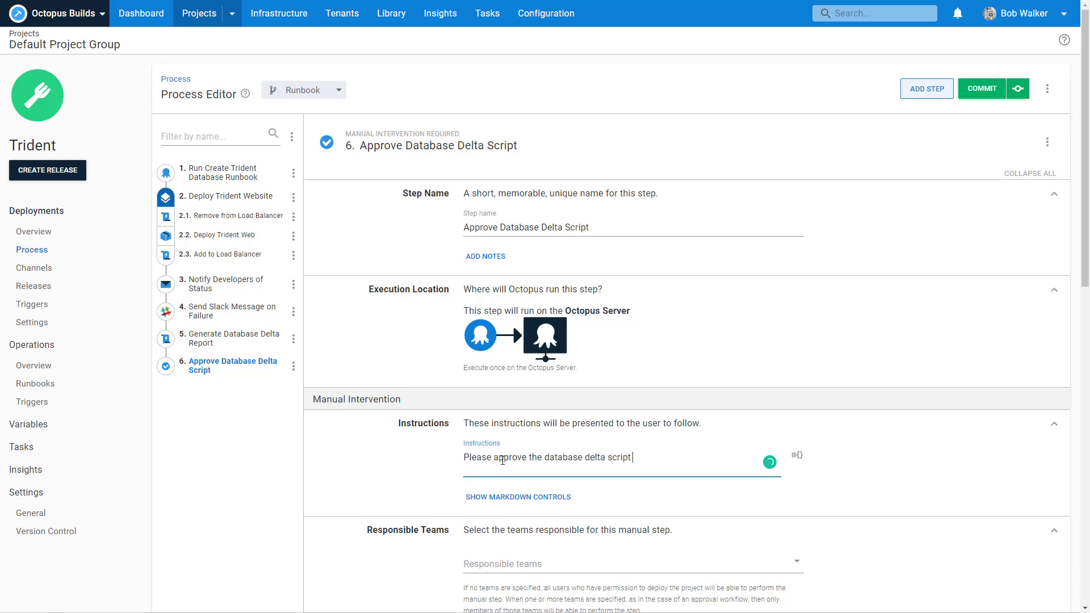
type("found in the artifacts section.")
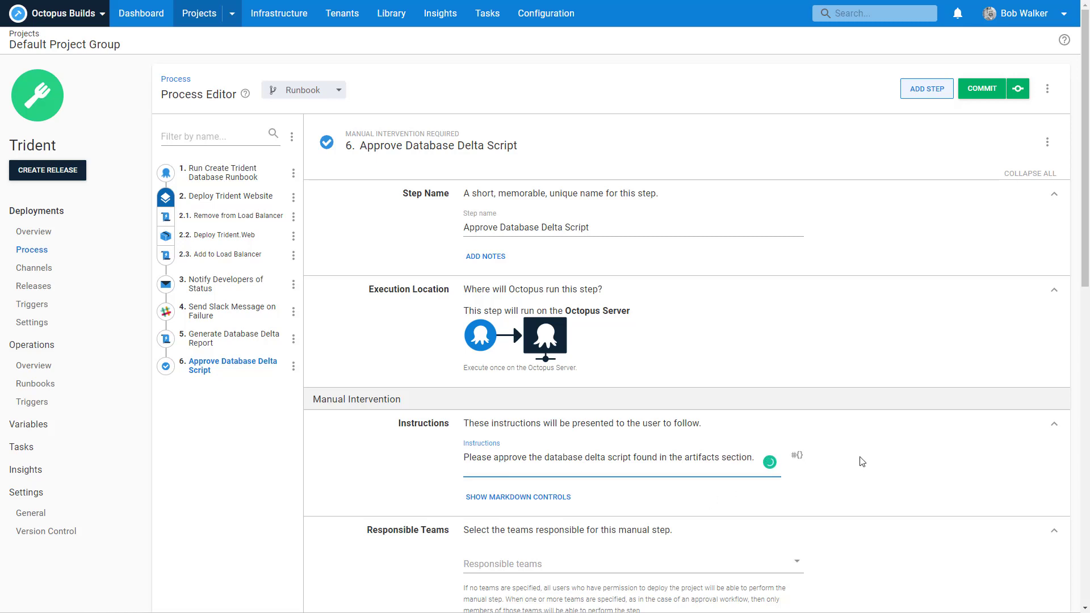
Step: Assign DBAs and Octopus Managers as the responsible teams for the approval step
scroll(846, 466, "down", 2)
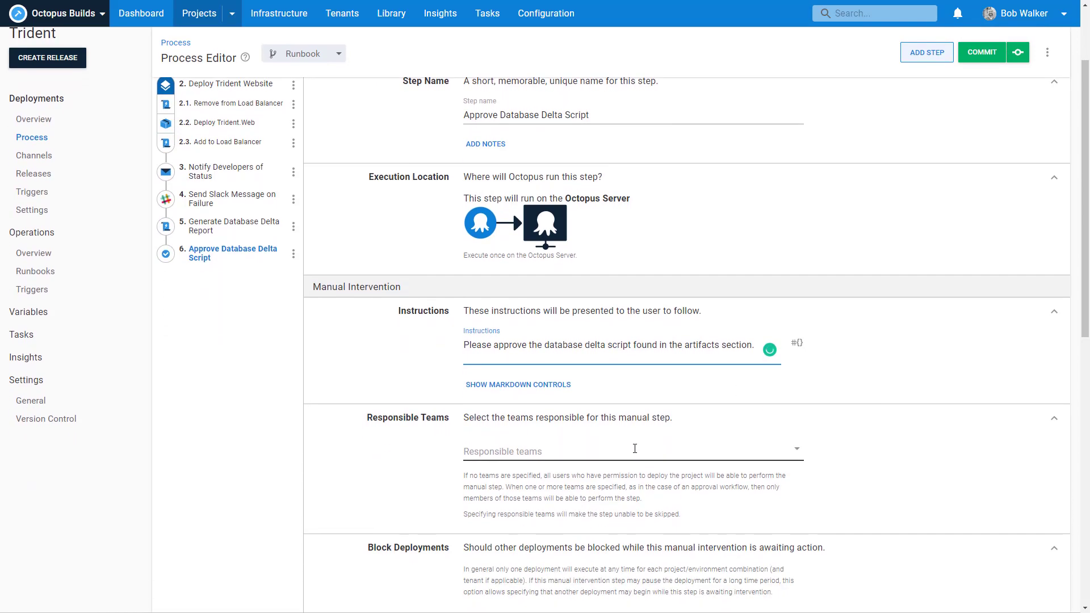
left_click(631, 450)
left_click(560, 402)
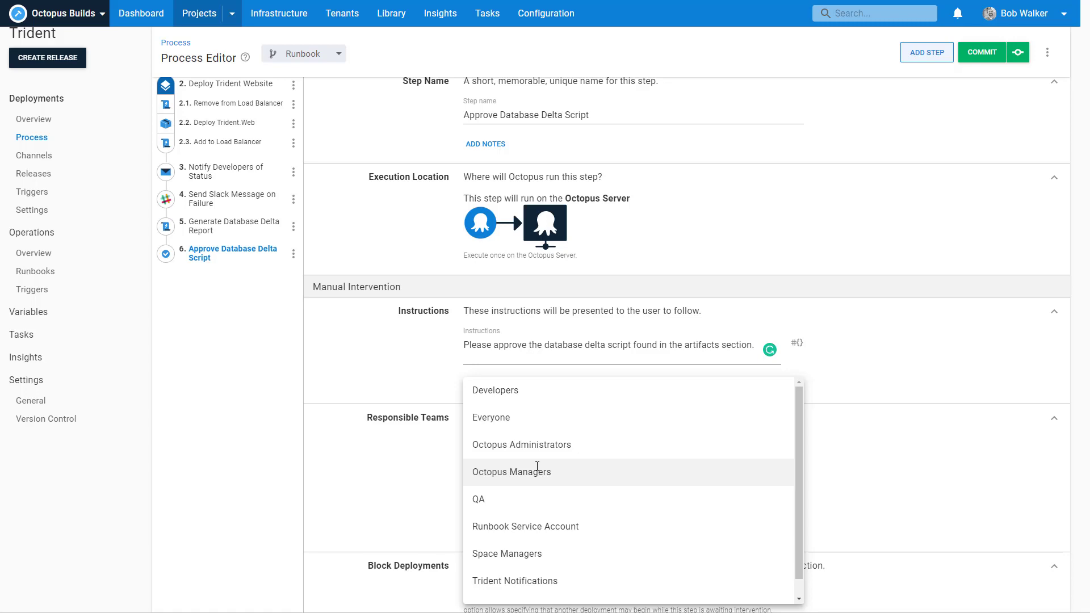
left_click(447, 494)
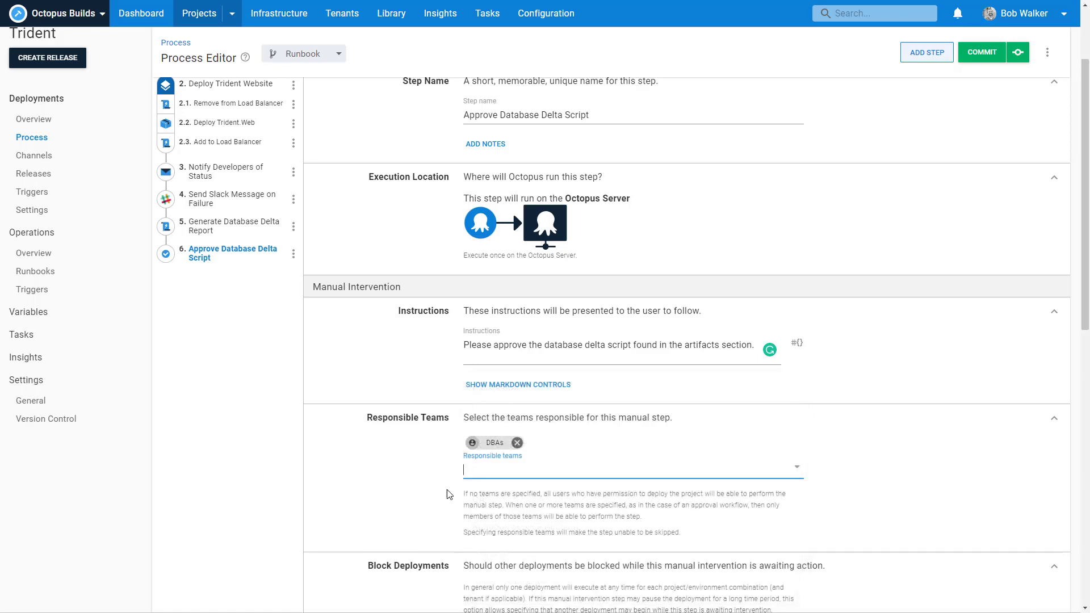
left_click(498, 471)
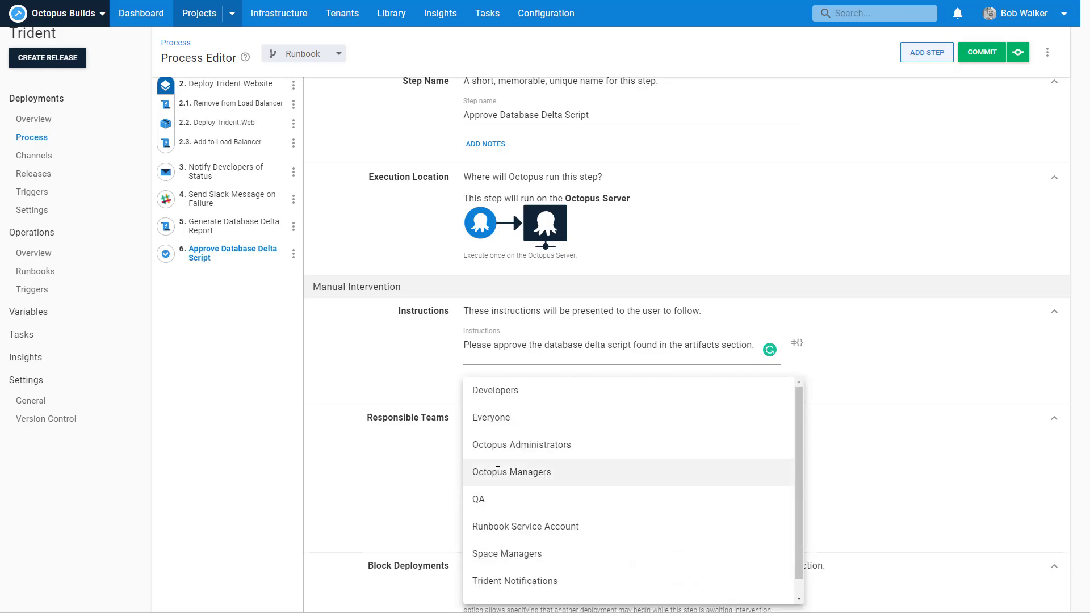
left_click(500, 472)
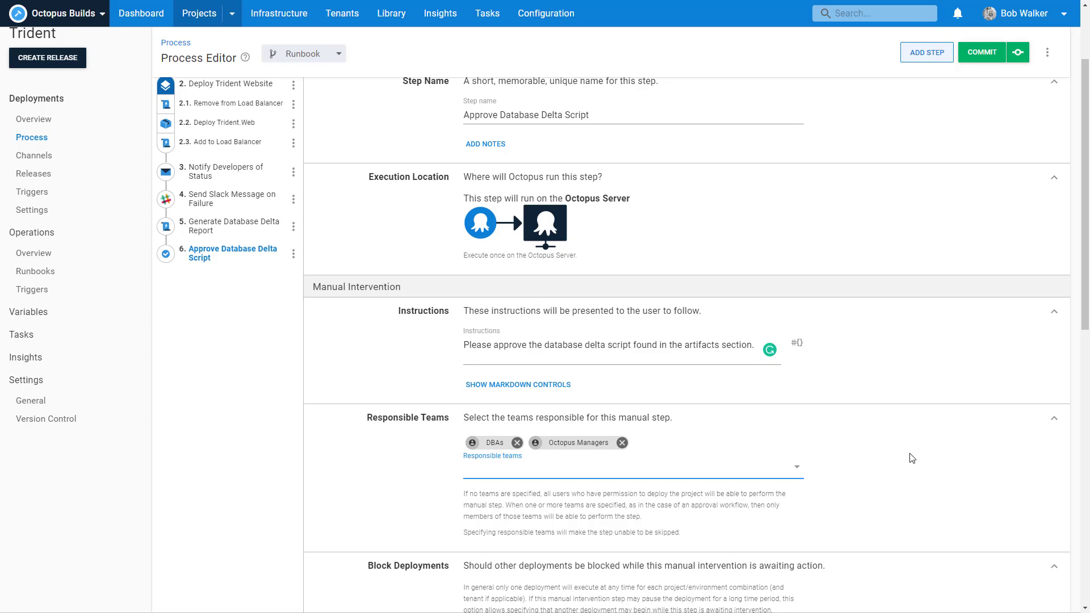
Step: Set the approval step to prevent other deployments while awaiting intervention
scroll(913, 458, "down", 6)
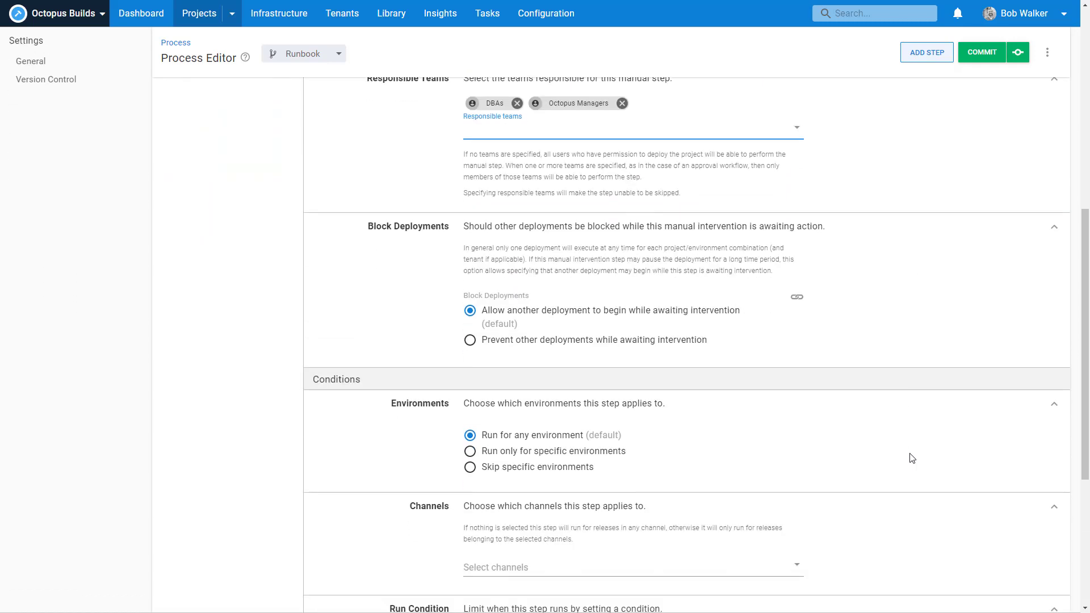
left_click(591, 339)
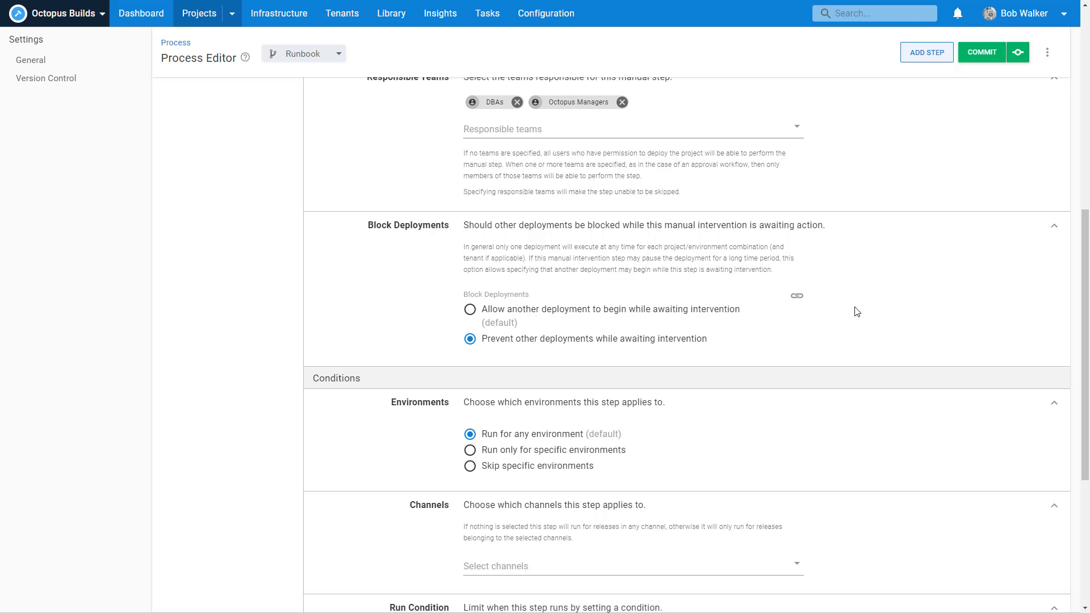
scroll(912, 328, "down", 2)
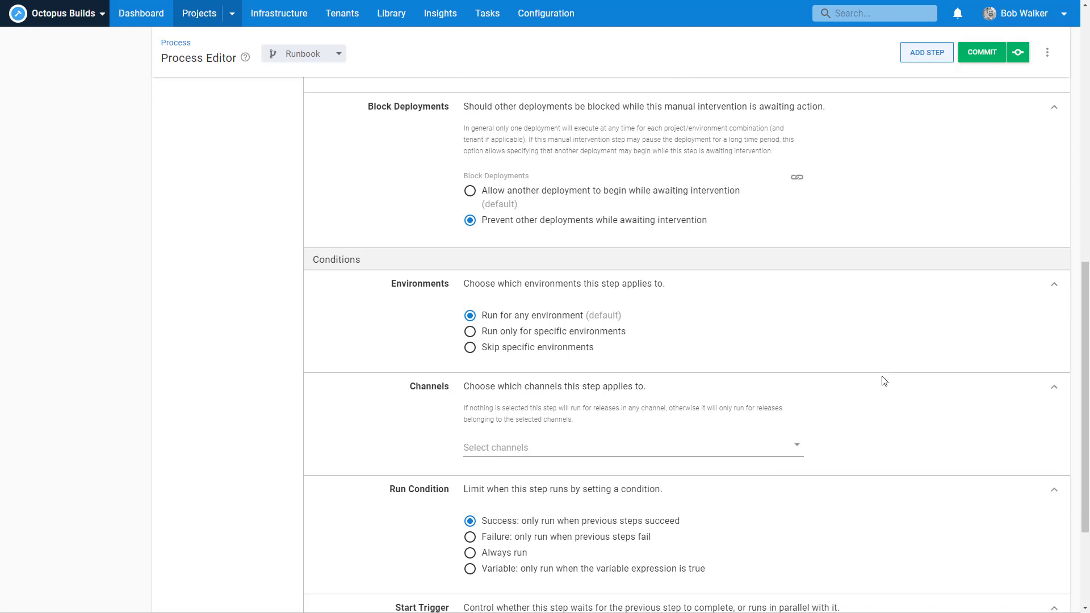
Step: Copy the entire inline PowerShell script from the Generate Database Delta Report step
scroll(885, 380, "down", 2)
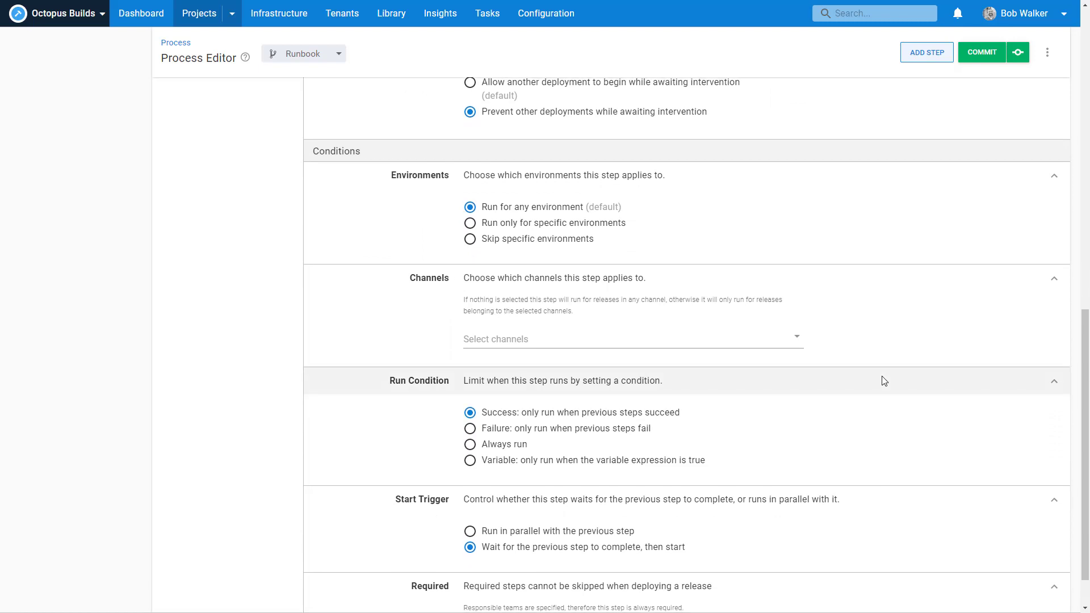
scroll(884, 380, "down", 1)
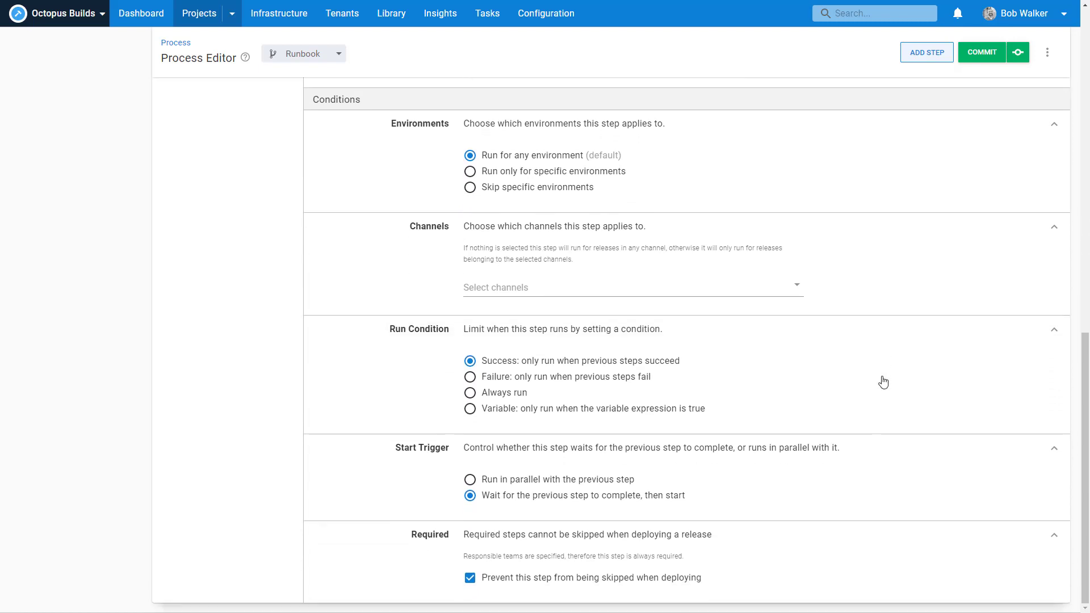
scroll(884, 382, "up", 15)
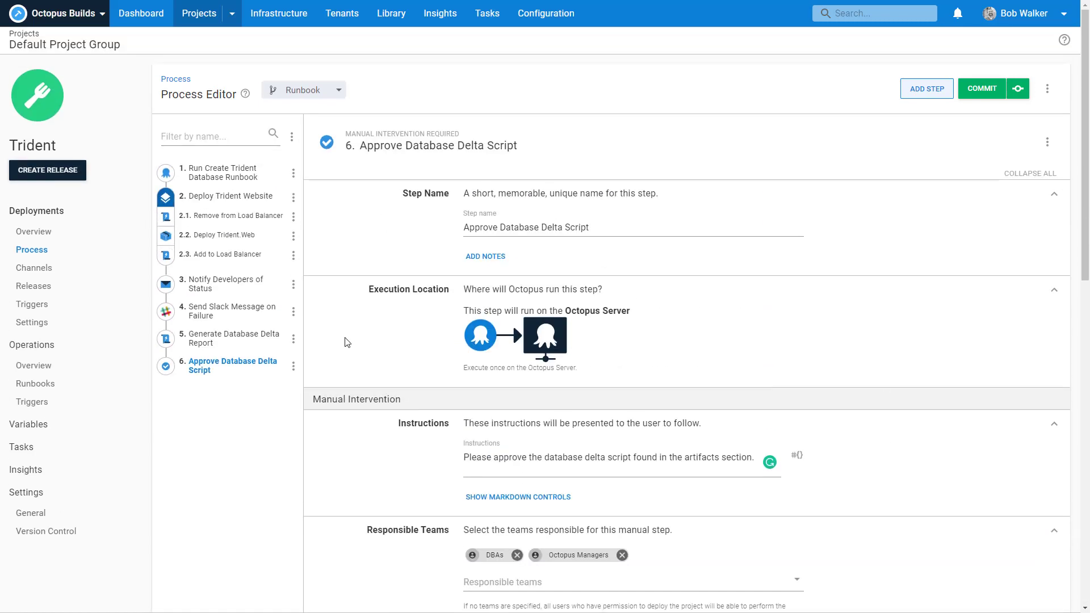
left_click(268, 343)
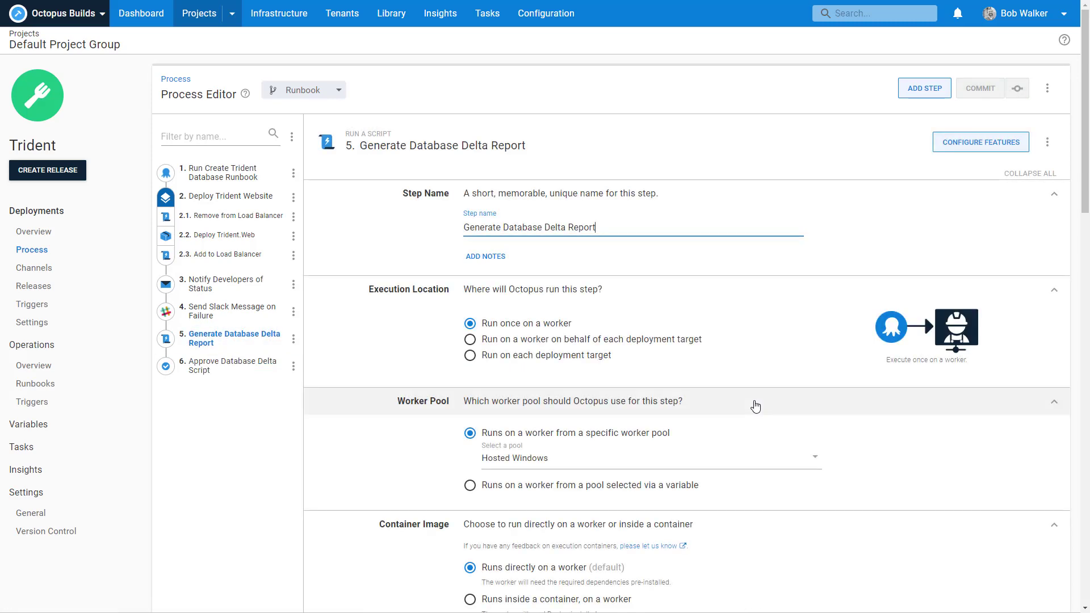
scroll(755, 403, "down", 9)
scroll(755, 401, "down", 2)
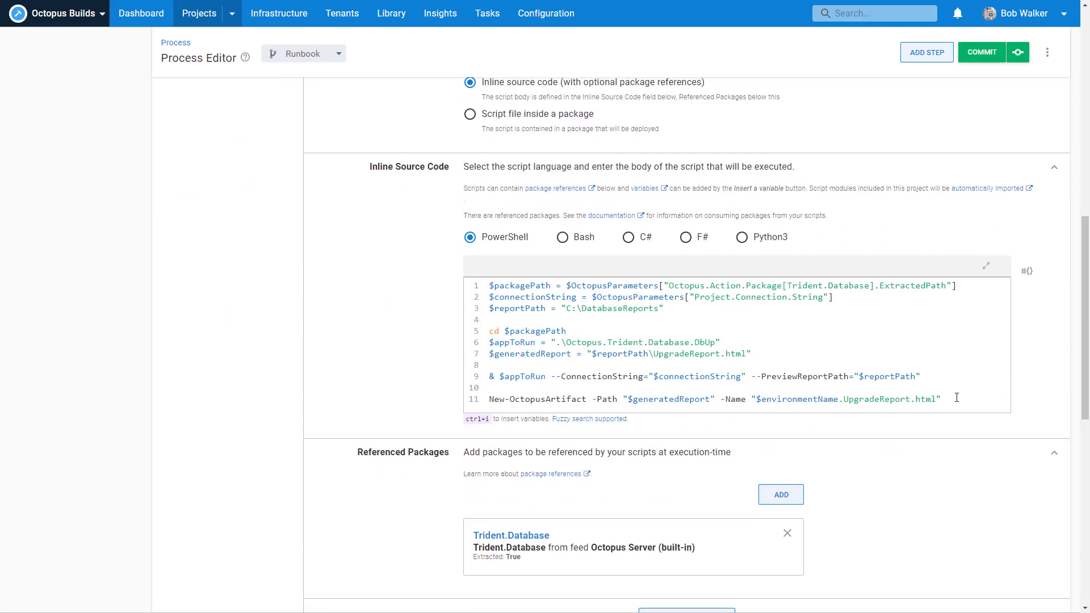
left_click_drag(487, 399, 466, 287)
key("ctrl+c")
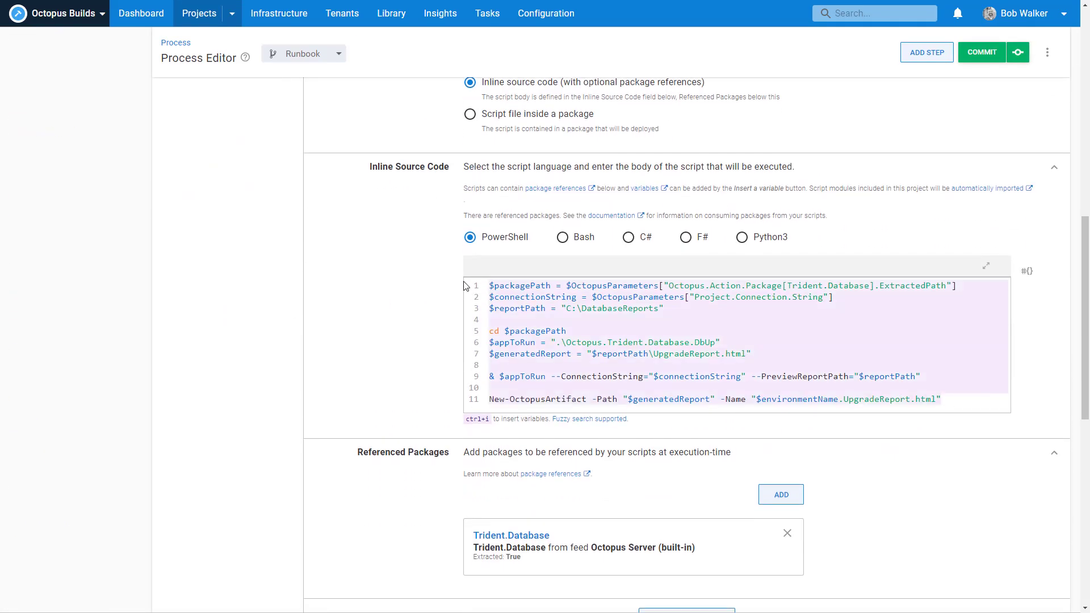
Step: Add a Run a Script step to the Trident deployment process and name it Deploy the Database Changes
scroll(342, 259, "up", 11)
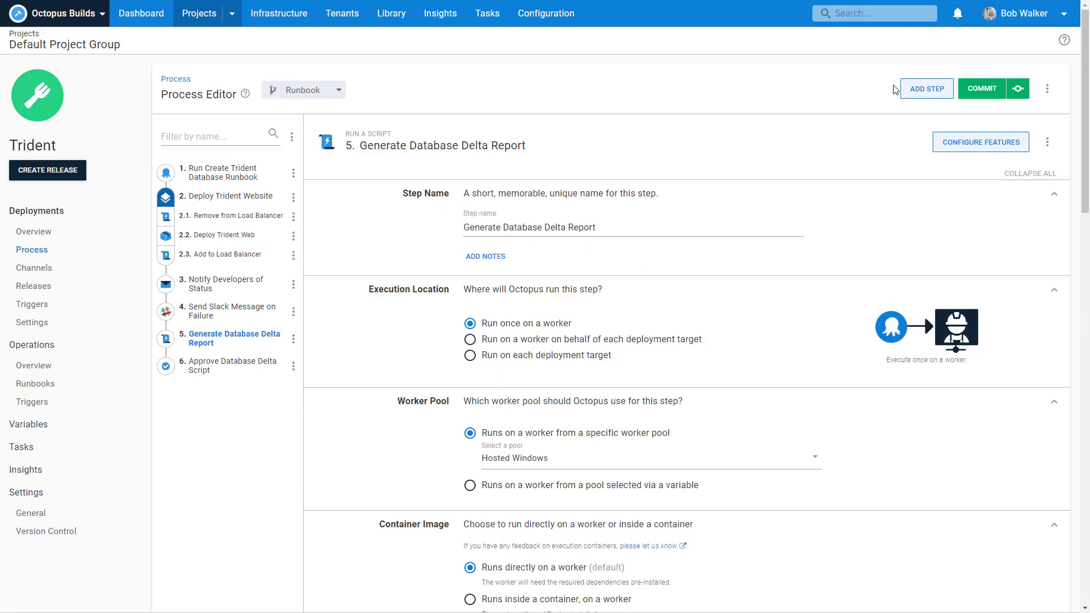
left_click(925, 90)
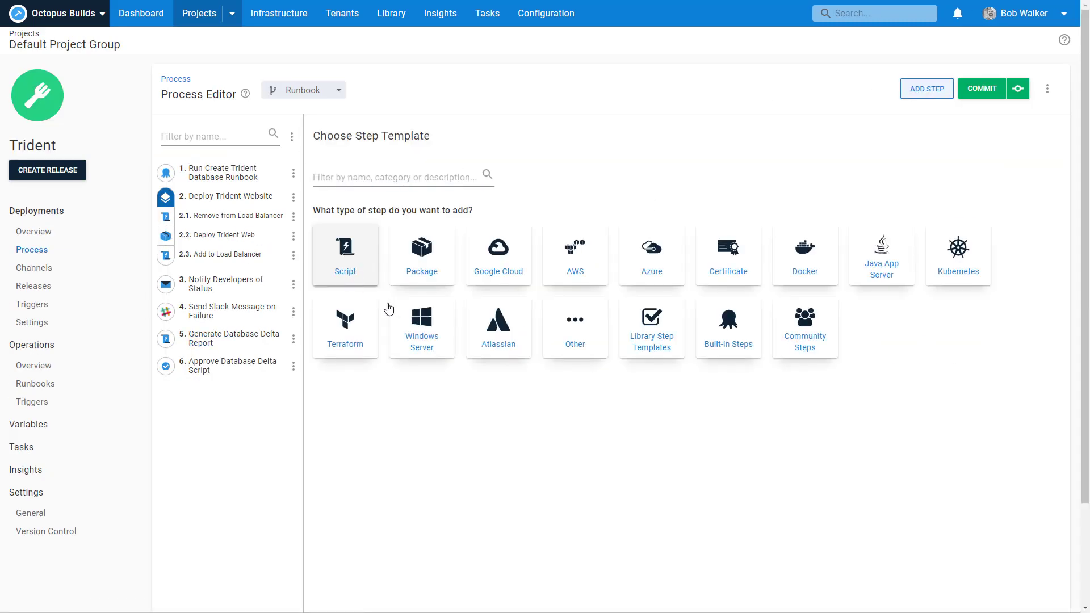
left_click(346, 256)
left_click(377, 472)
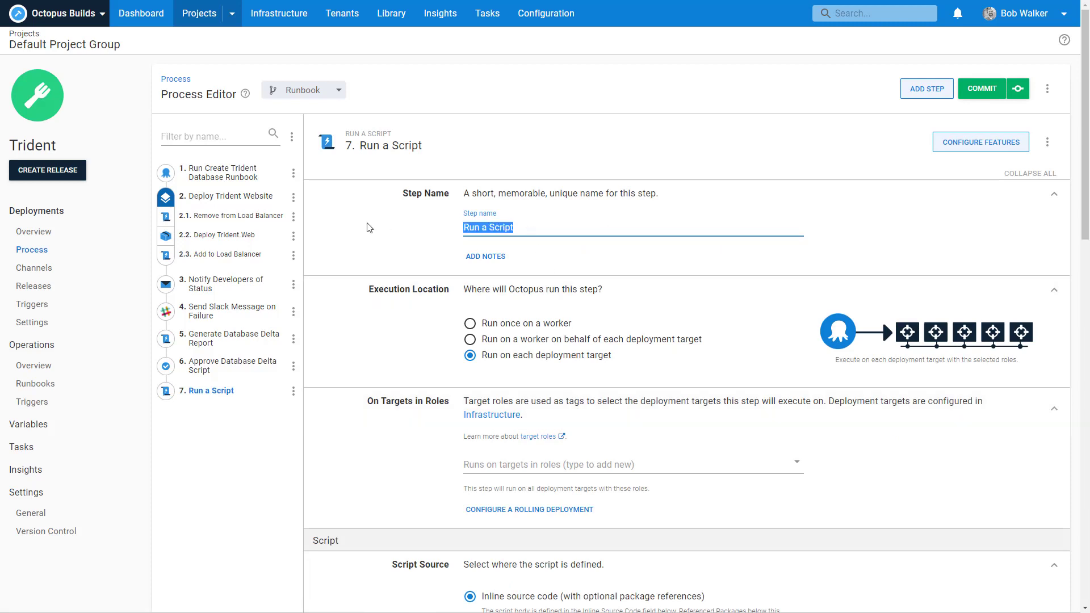
type("Deploy the")
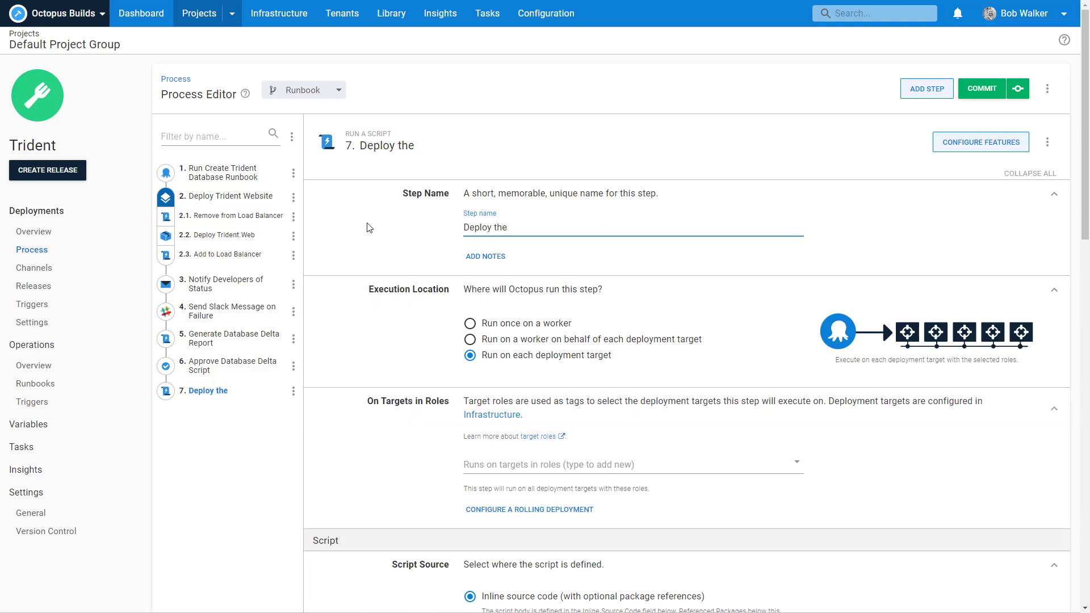
type(" Database CHange")
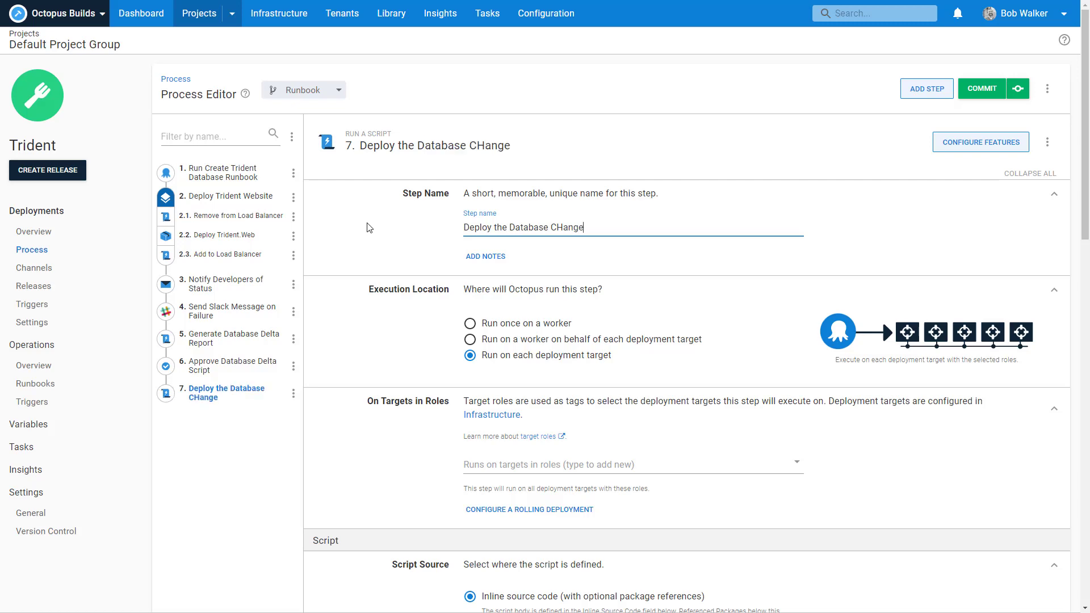
key("BackSpace")
key("BackSpace")
key("BackSpace")
key("BackSpace")
key("BackSpace")
type("hanges")
Step: Set the new script step to run once on a worker and paste the copied script as its inline PowerShell source
left_click(470, 323)
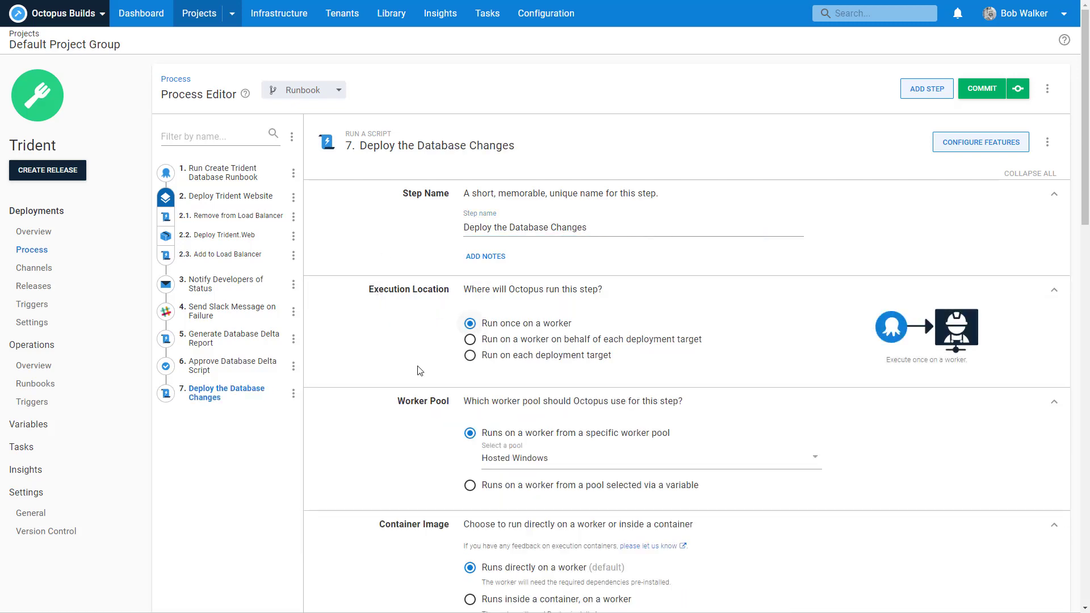
scroll(420, 371, "down", 4)
scroll(382, 357, "down", 5)
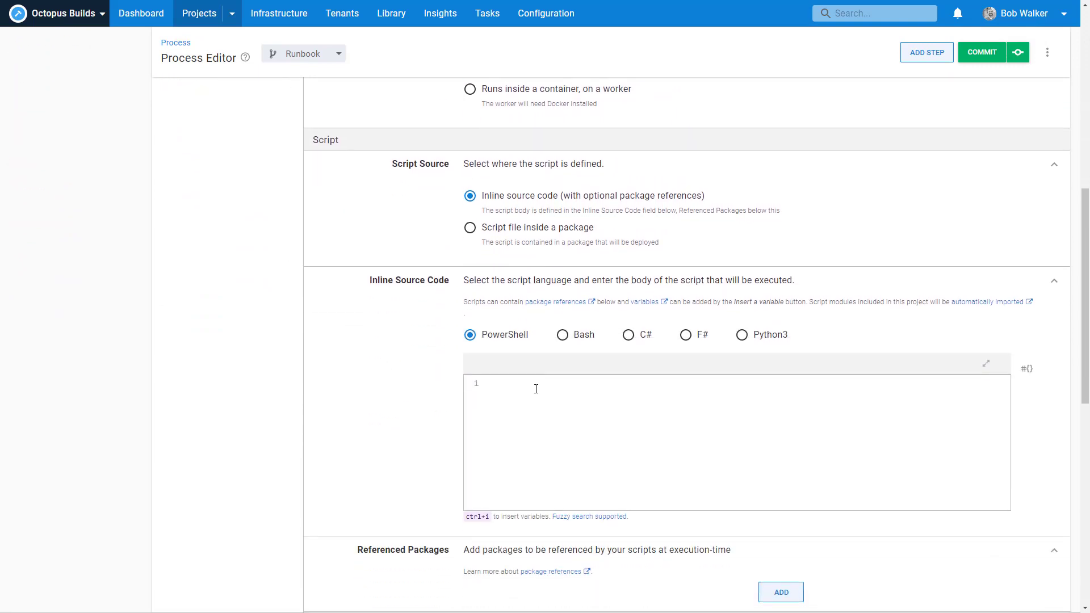
left_click(545, 389)
key("ctrl+v")
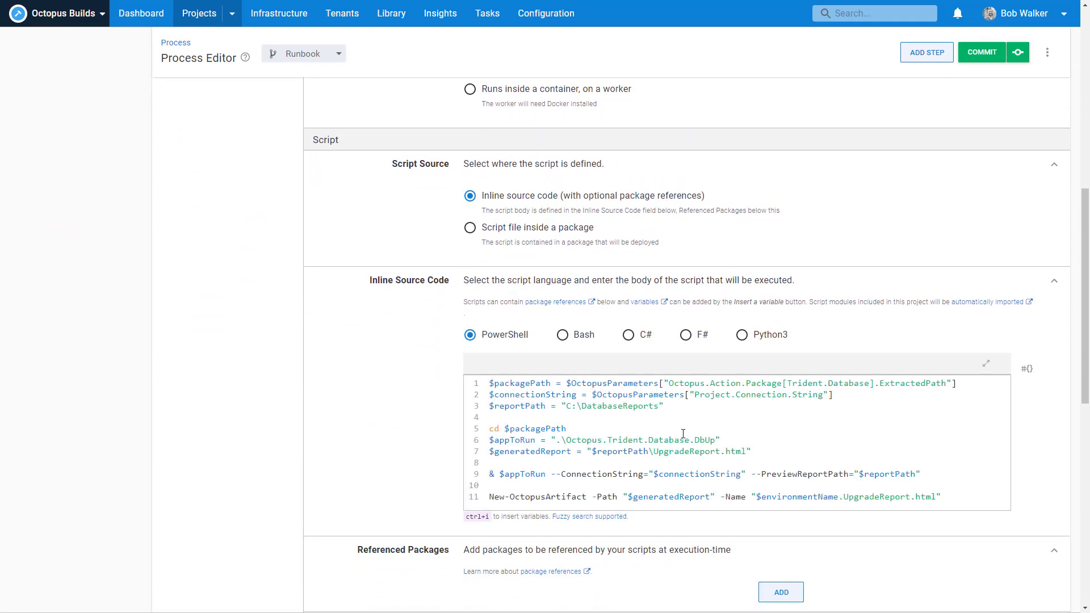
Step: Delete the $reportPath and $generatedReport variable lines from the pasted script
left_click(668, 408)
key("shift+Home")
key("BackSpace")
key("Delete")
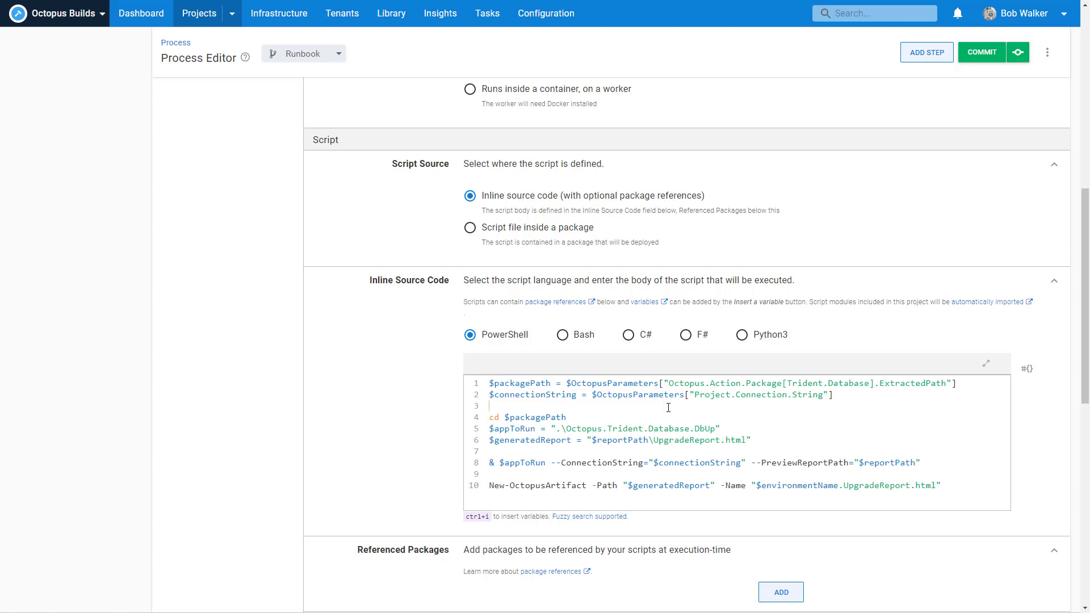
key("Down")
key("shift+End")
key("BackSpace")
key("Delete")
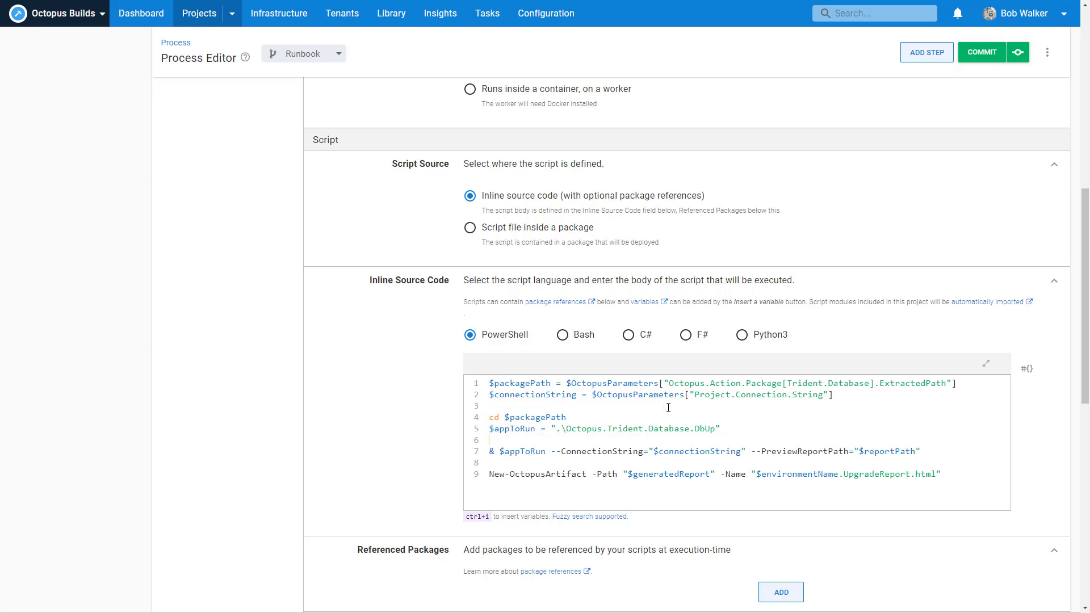
Step: Remove the --PreviewReportPath argument from the $appToRun call and delete the New-OctopusArtifact line
key("ctrl+shift+Left")
key("ctrl+shift+Left")
key("ctrl+shift+Left")
key("ctrl+shift+Left")
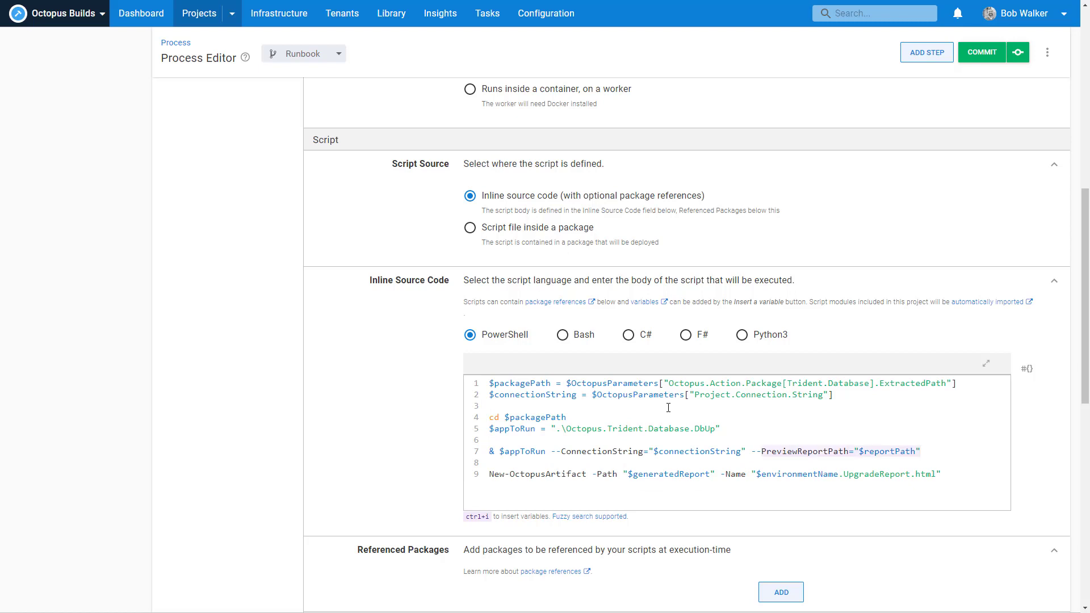
key("BackSpace")
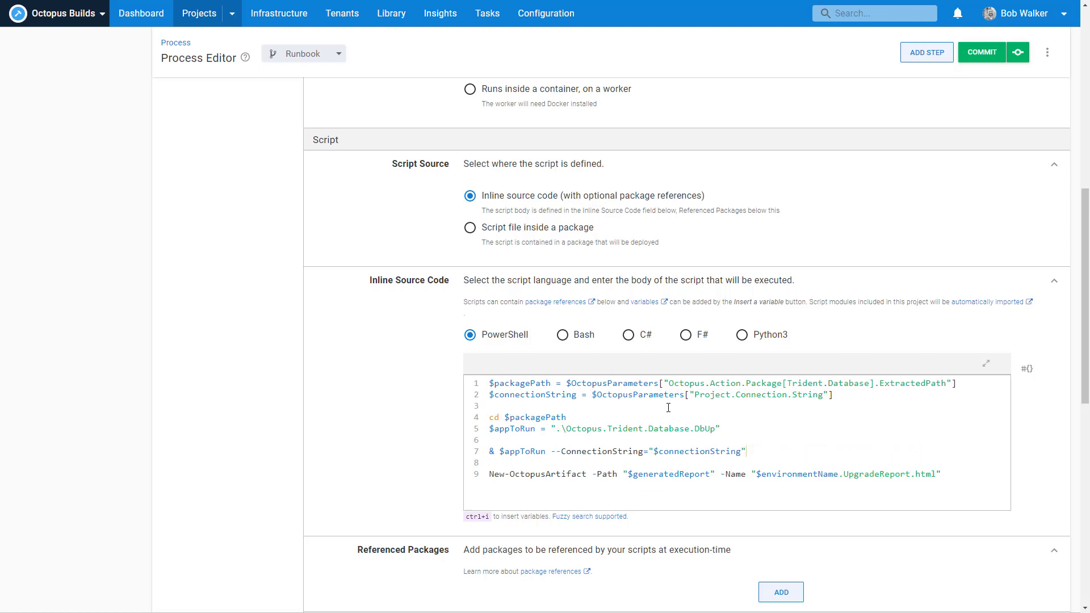
key("shift+Home")
key("BackSpace")
key("BackSpace")
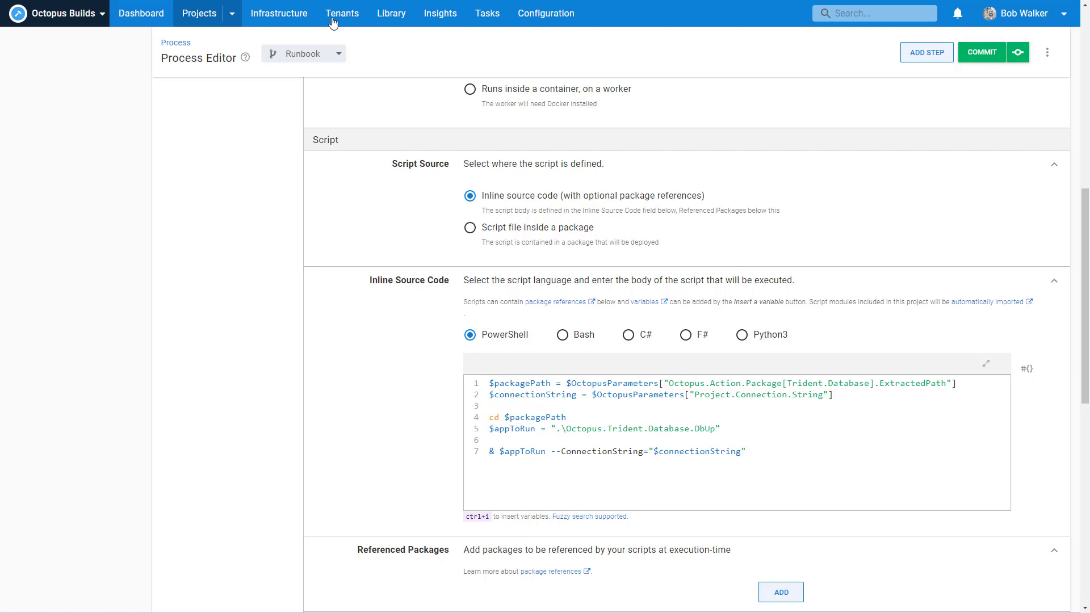
Step: Search the web for dbup in a new browser tab and read through the DbUp documentation home page
key("ctrl+t")
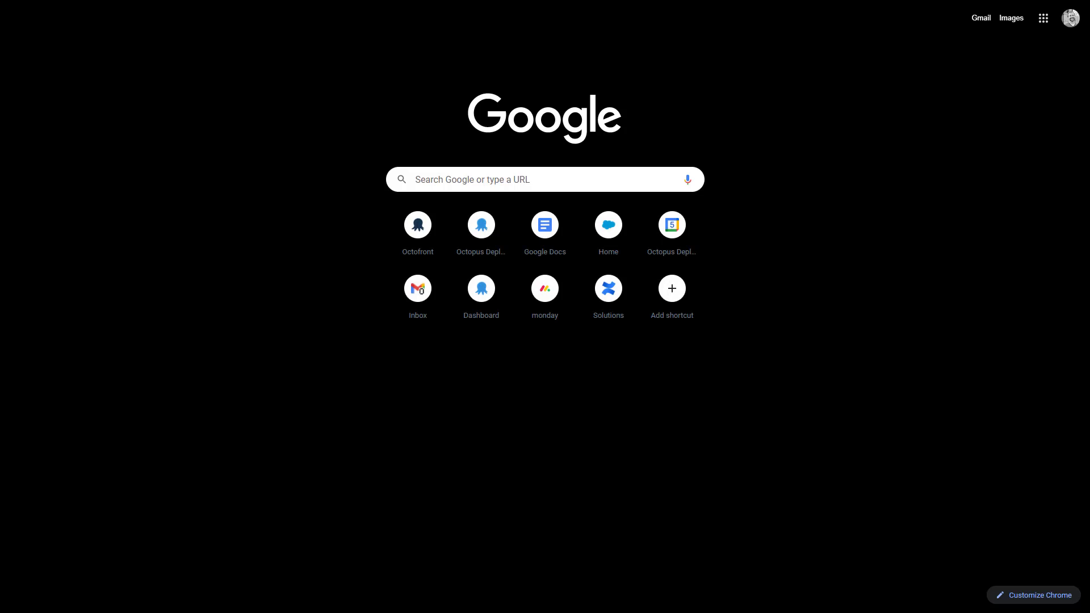
type("dbup")
key("Return")
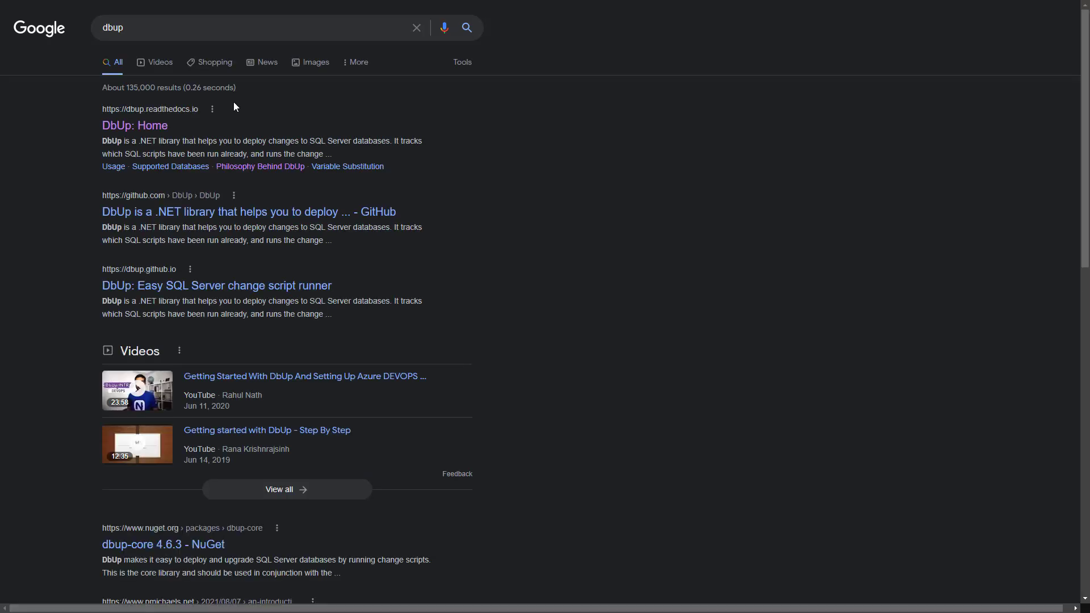
left_click(168, 123)
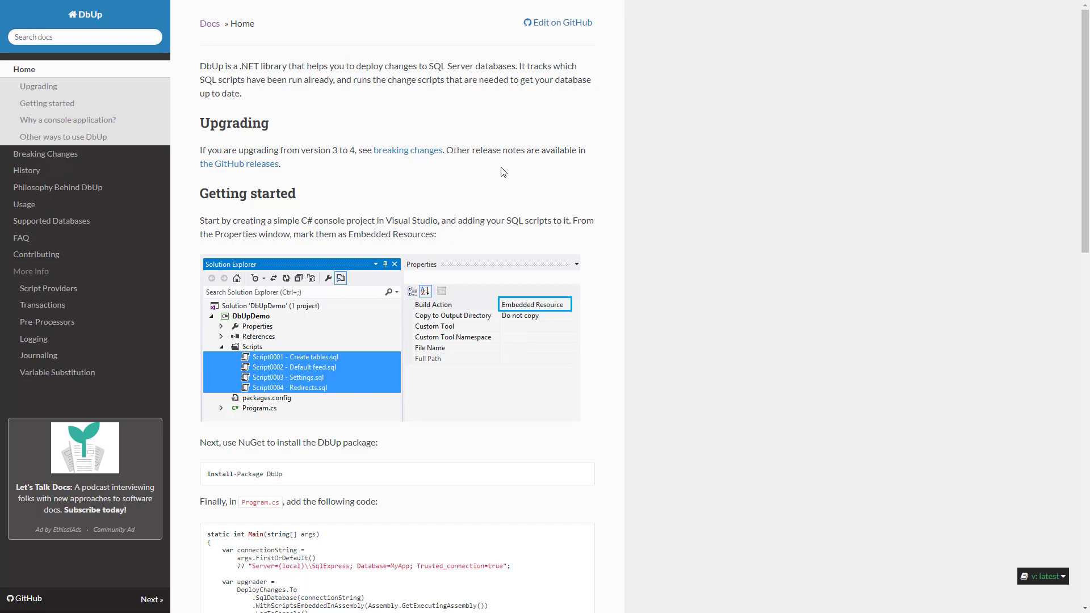
scroll(502, 176, "down", 8)
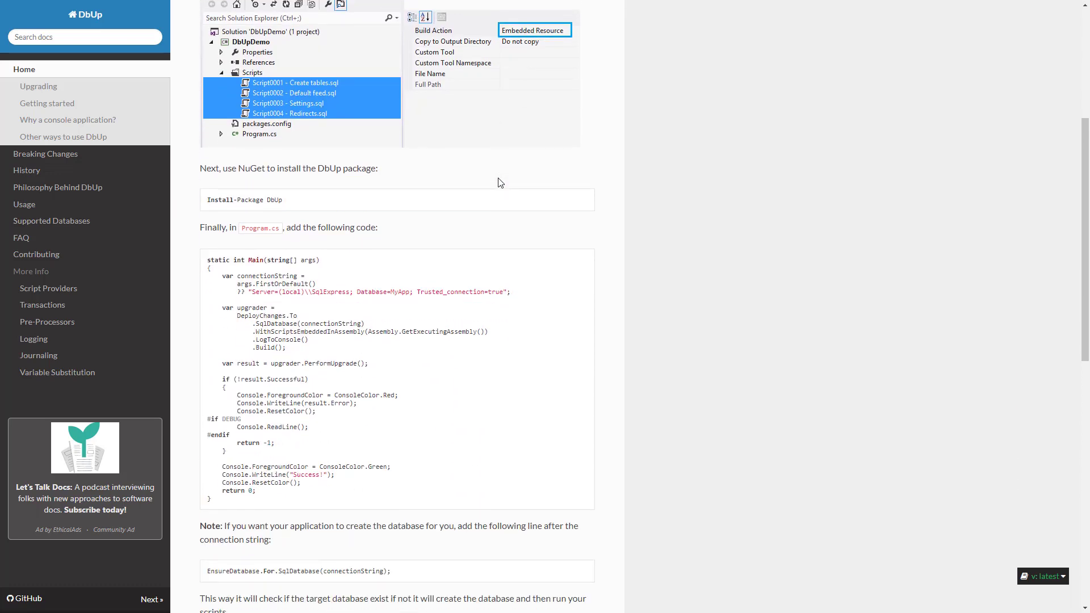
scroll(501, 181, "down", 7)
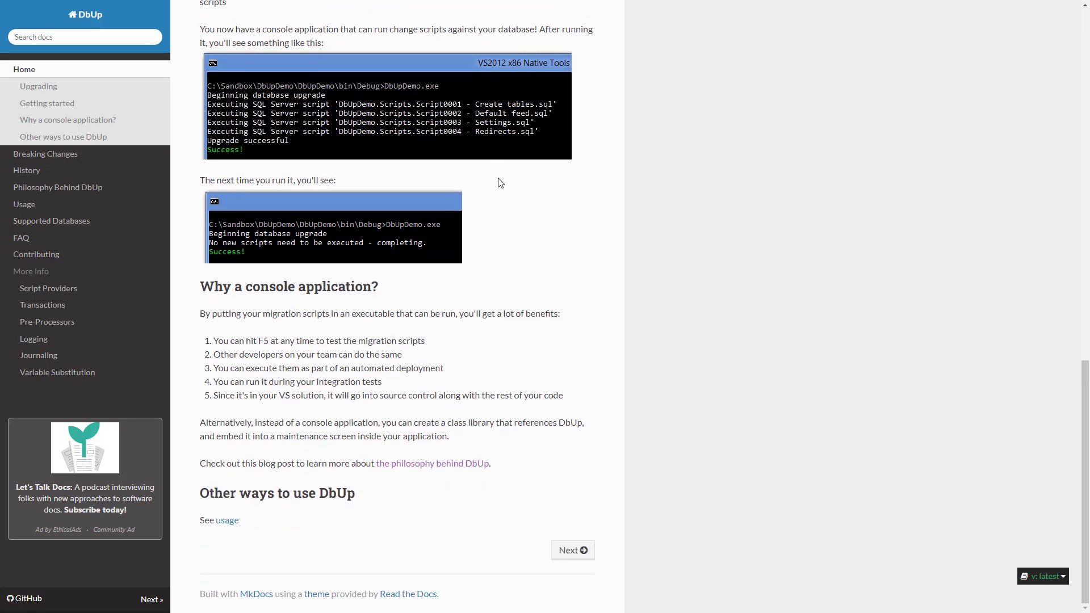
scroll(505, 251, "up", 15)
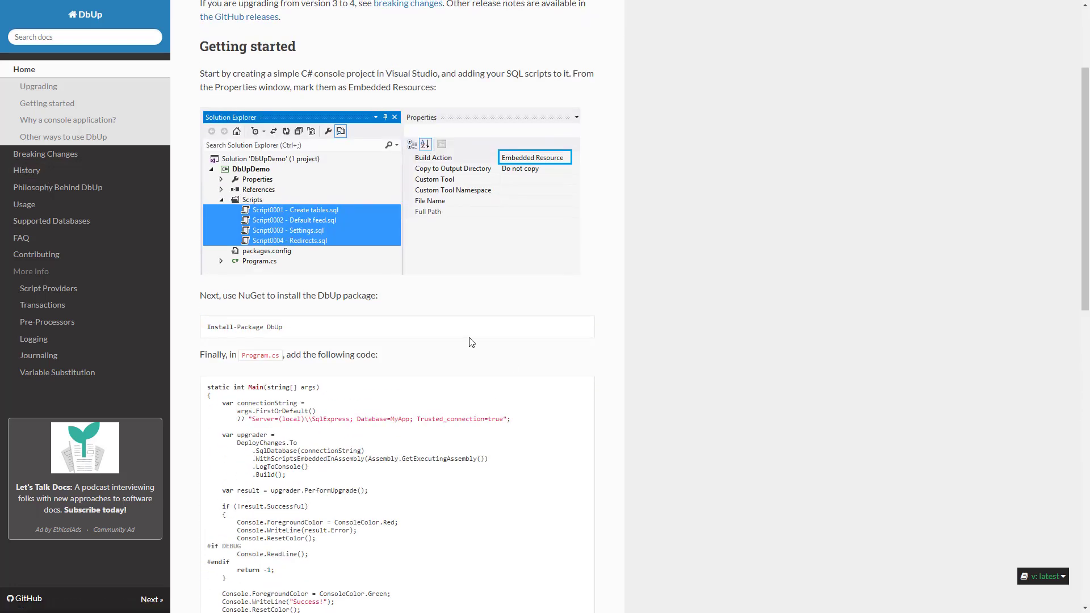
Step: Review DbUp's supported databases page and the getting started example code on its documentation home page
left_click(85, 222)
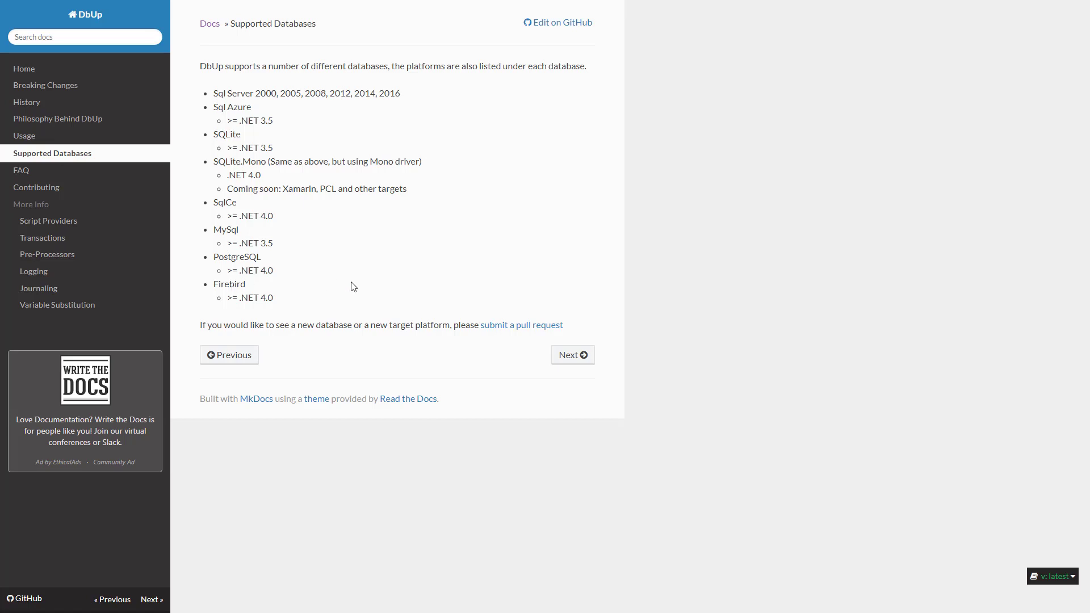
left_click(46, 69)
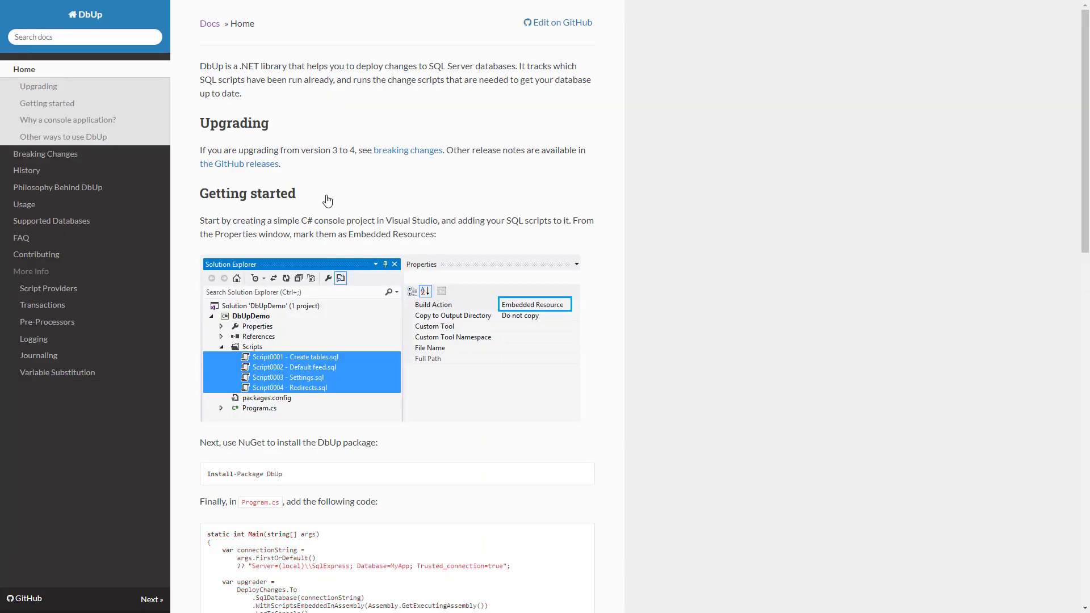
scroll(453, 378, "down", 2)
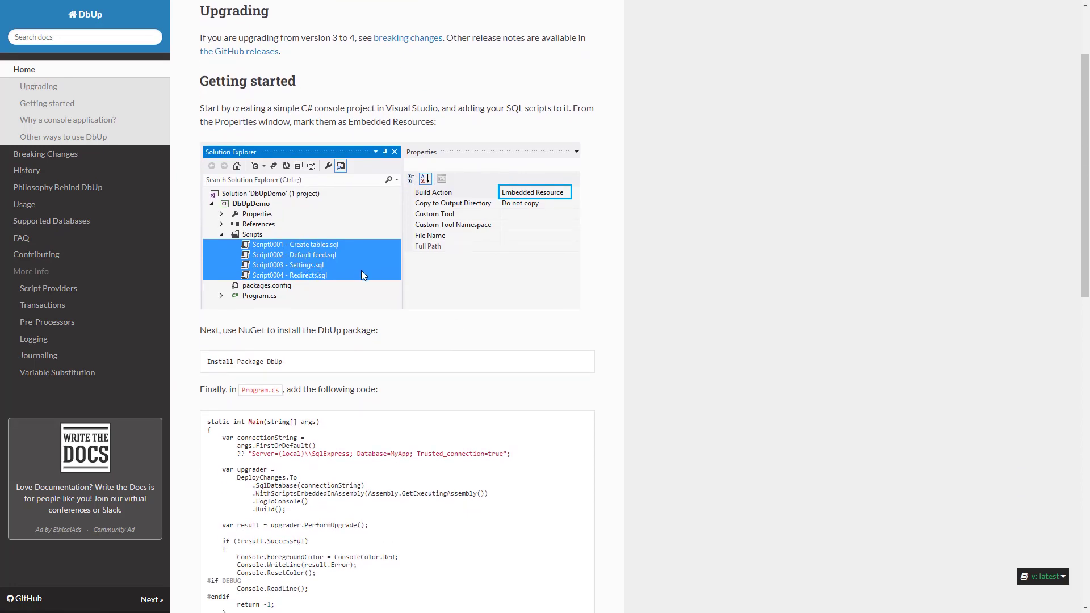
scroll(453, 298, "down", 3)
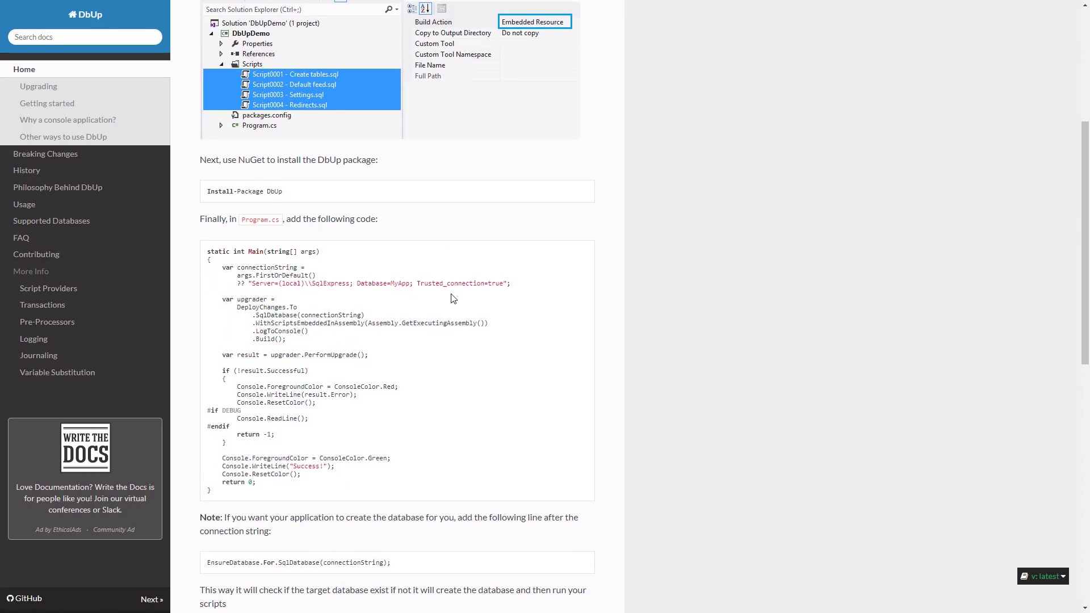
scroll(453, 299, "down", 3)
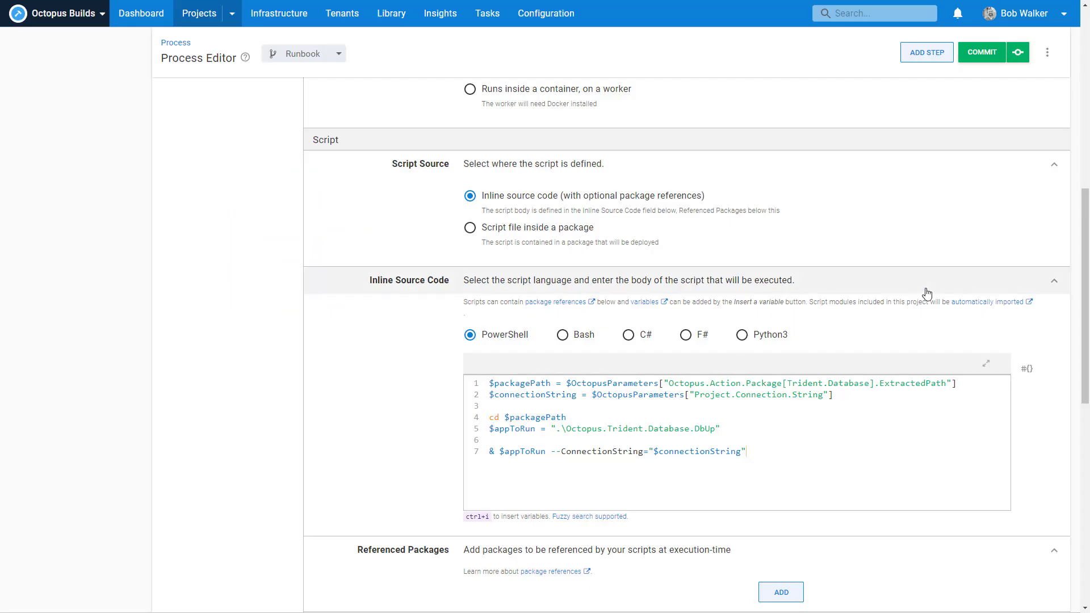
Step: Add a reference to the Trident.Database package from the built-in Octopus Server feed, extracted during deployment, to the Deploy the Database Changes step
scroll(923, 316, "down", 6)
left_click(786, 253)
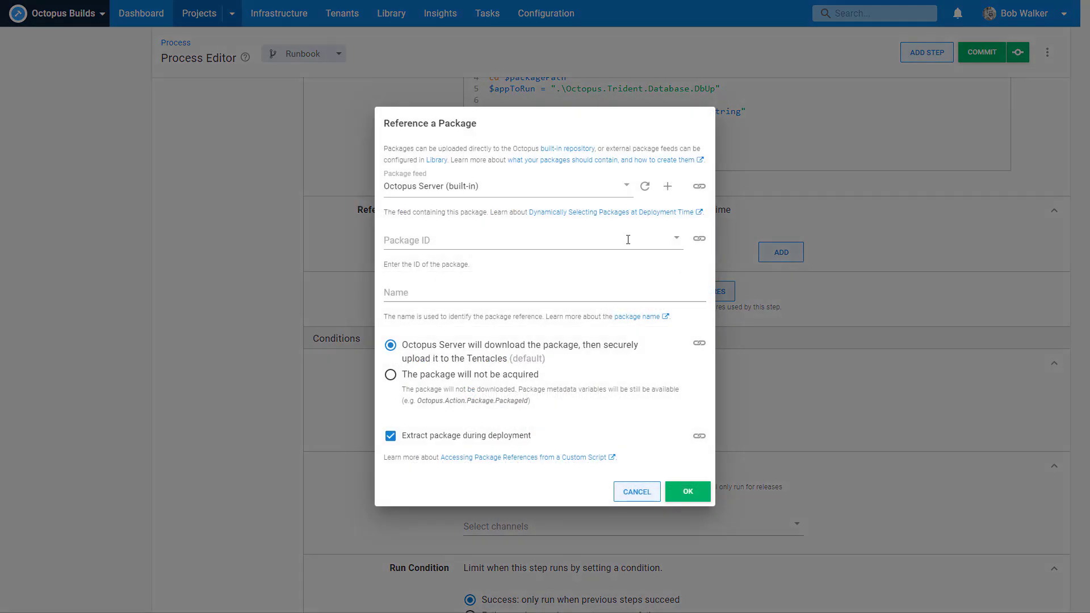
left_click(502, 242)
left_click(463, 280)
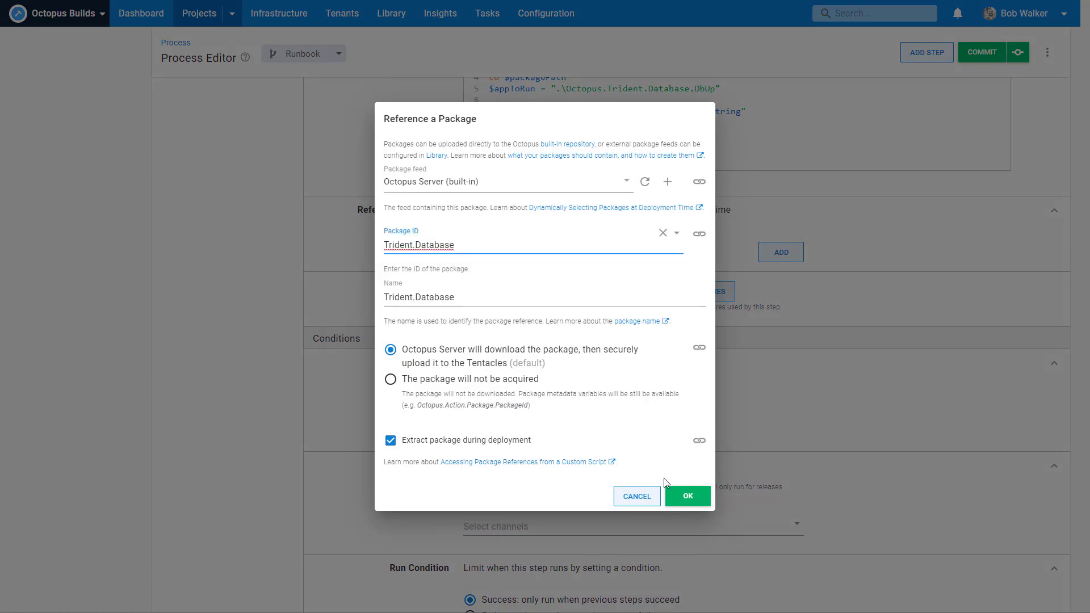
left_click(690, 496)
Step: Reorder the deployment process so Generate Database Delta Report, Approve Database Delta Script and Deploy the Database Changes come directly before Deploy Trident Website
scroll(891, 401, "down", 5)
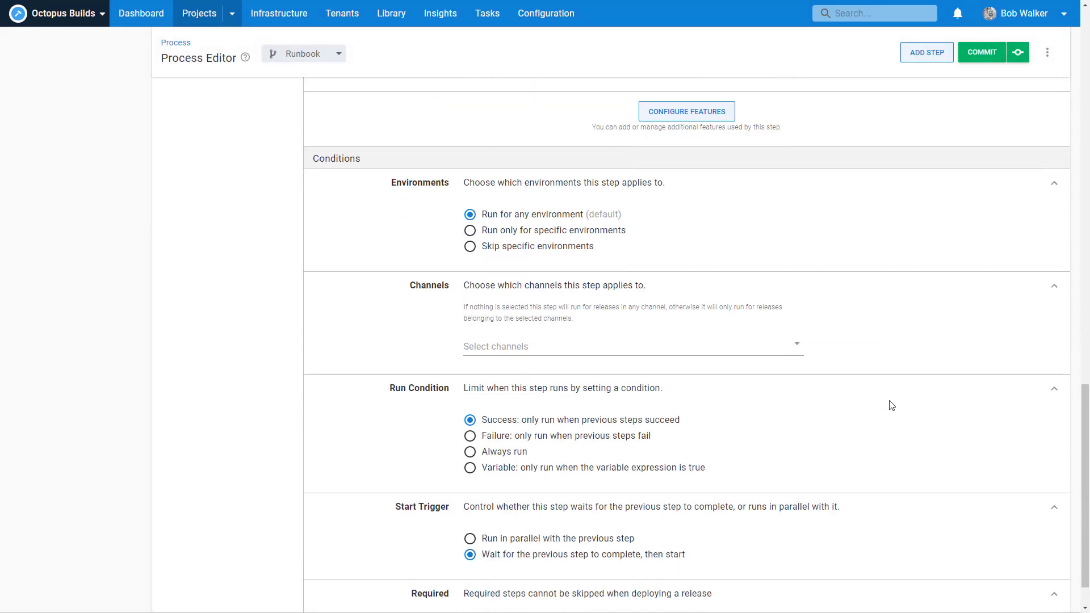
scroll(890, 405, "up", 15)
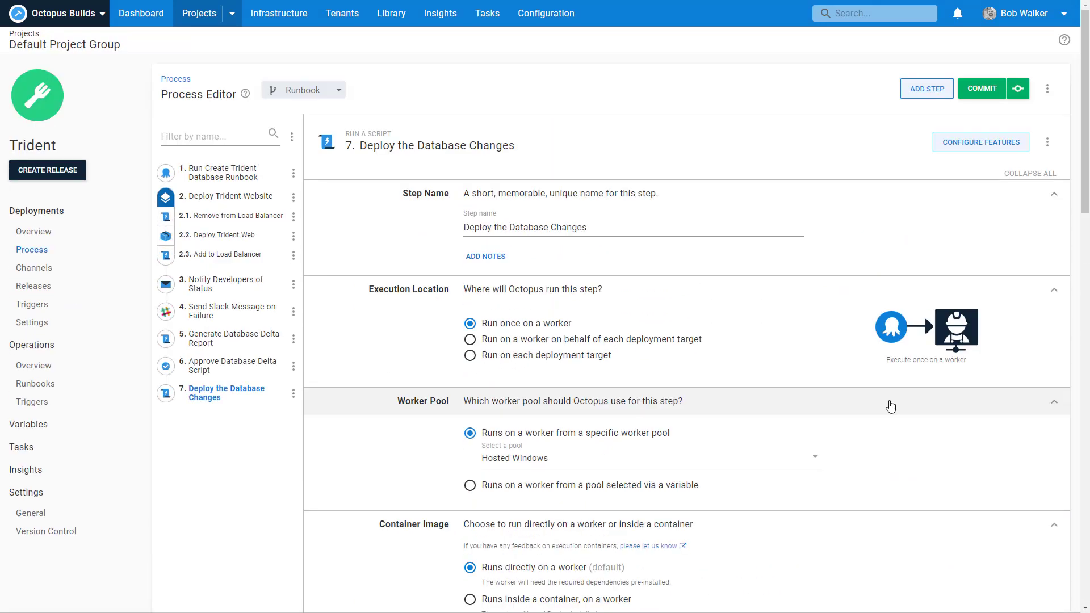
left_click(293, 138)
left_click(336, 165)
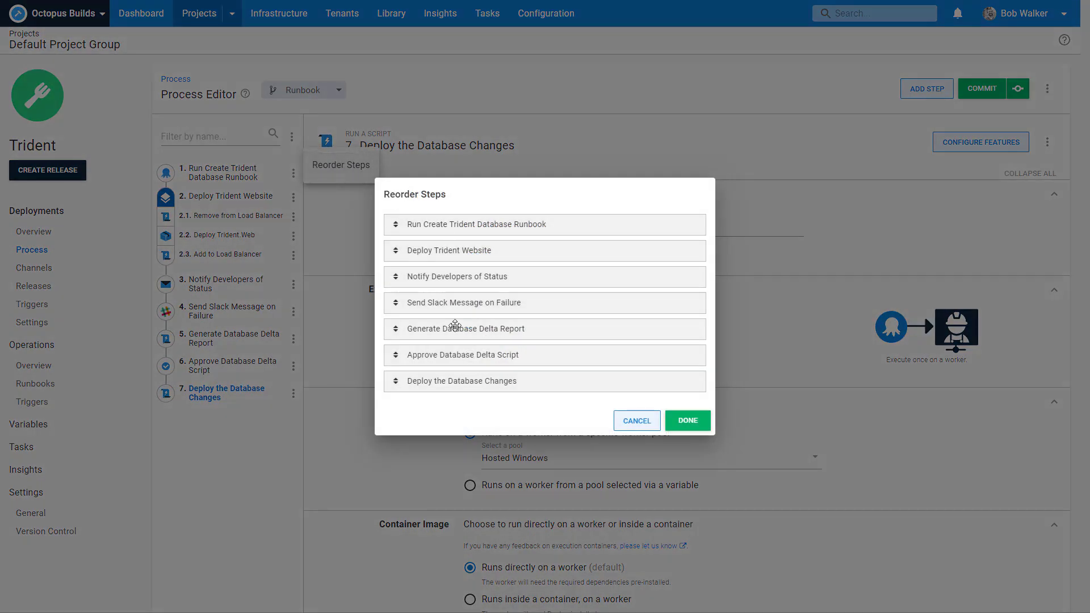
left_click_drag(456, 329, 451, 252)
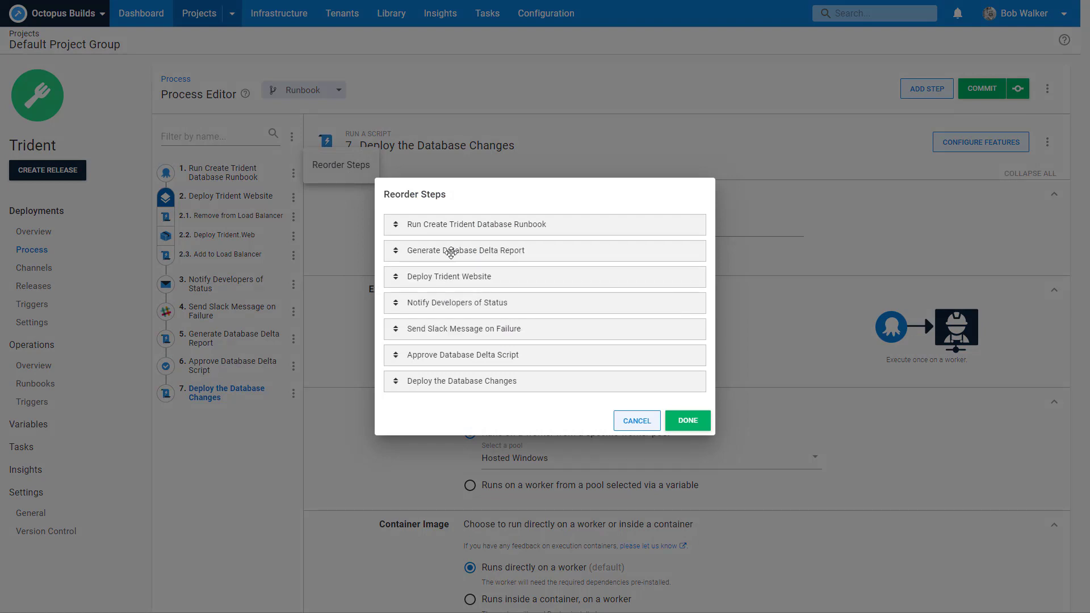
left_click_drag(445, 353, 452, 276)
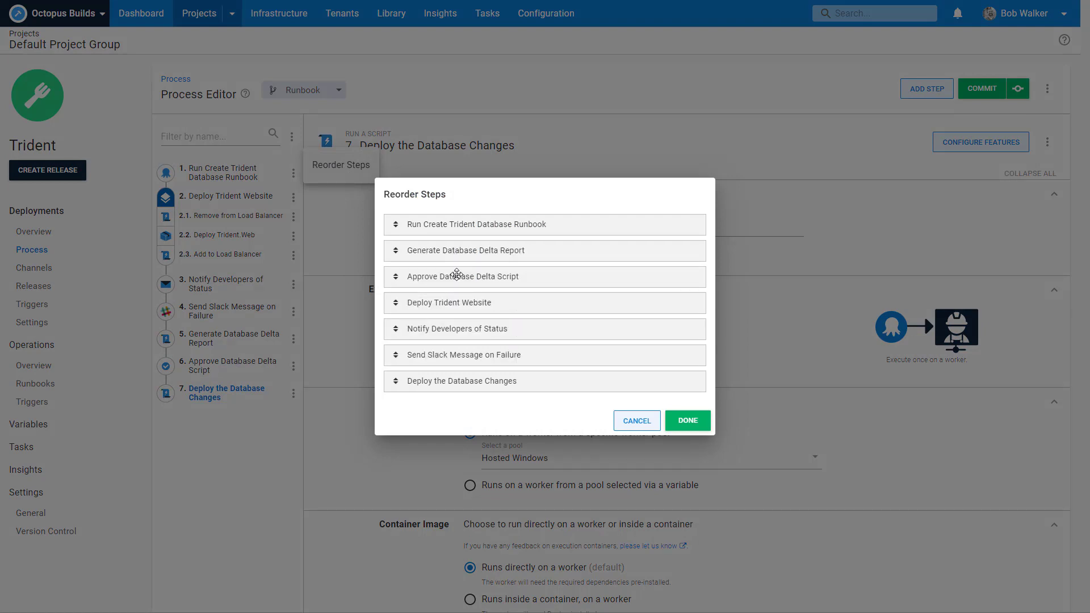
left_click_drag(453, 381, 457, 303)
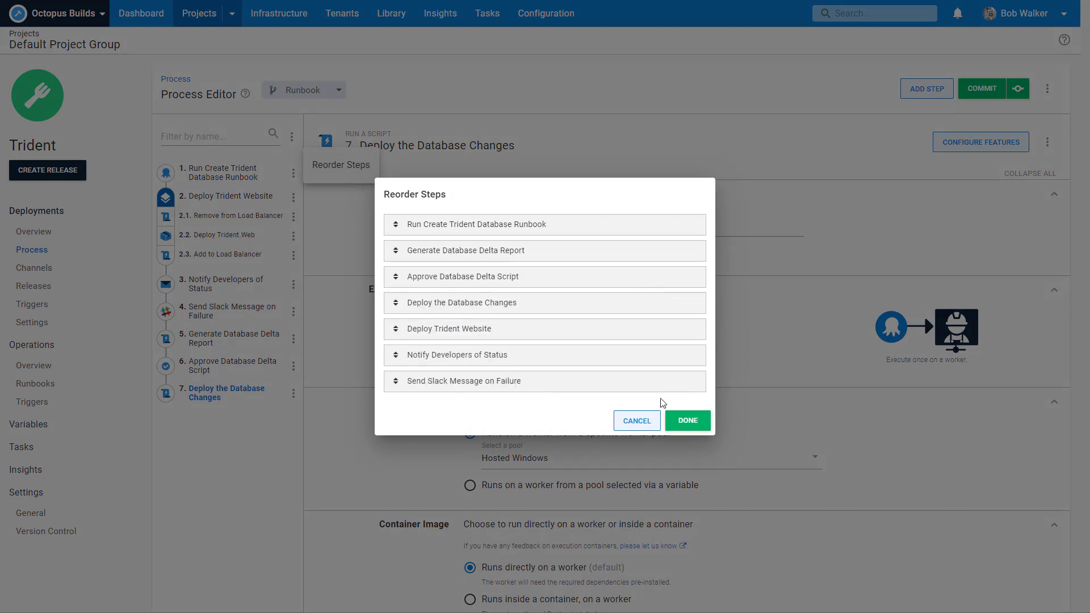
left_click(680, 421)
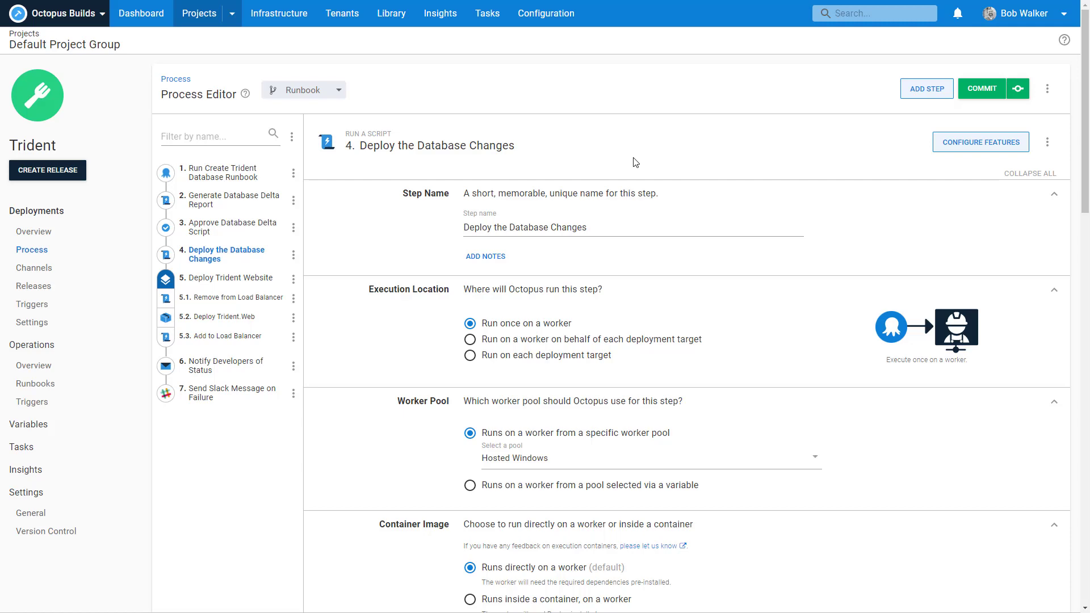
Step: Commit the deployment process changes to the Runbook branch with the summary "Adding in database deployment steps"
left_click(983, 89)
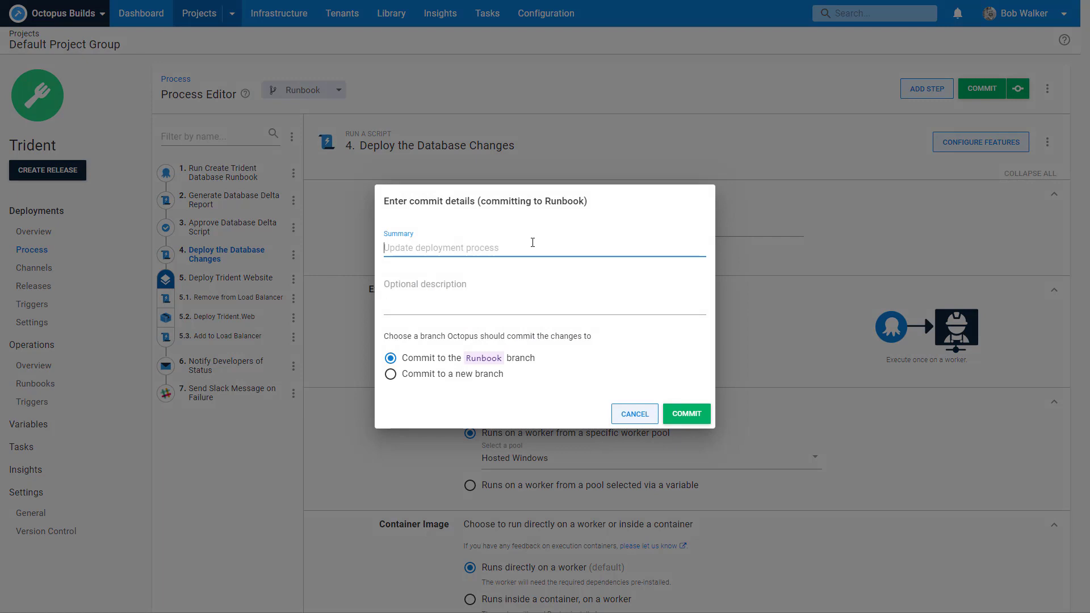
type("Adding in da")
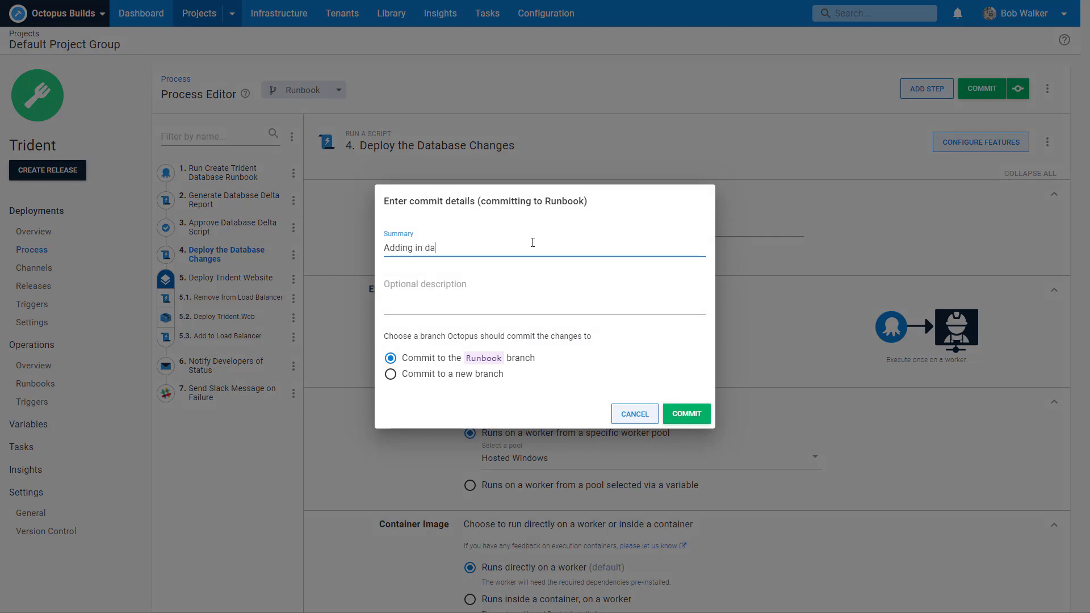
type("tabase deployment steps")
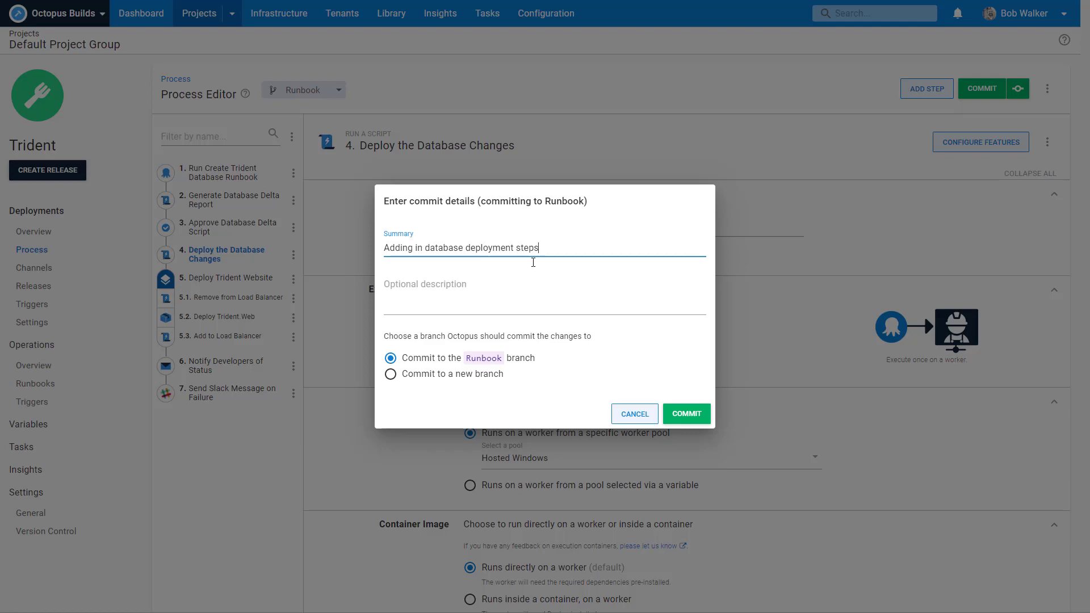
left_click(675, 412)
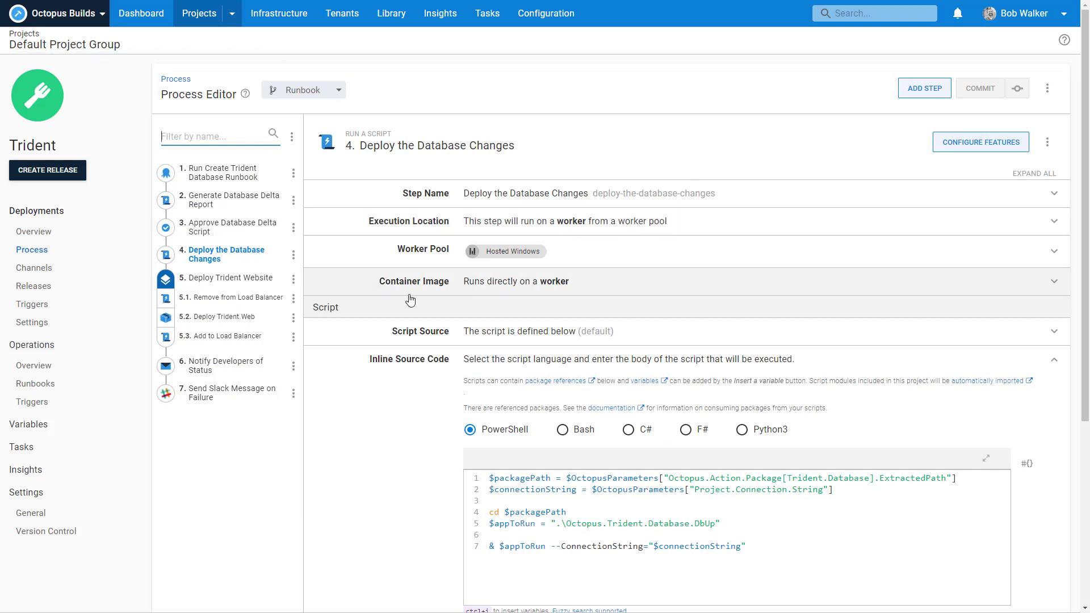
Step: Open the SQL - Create Database If Not Exists step in the process of the Create Trident Database runbook
left_click(35, 384)
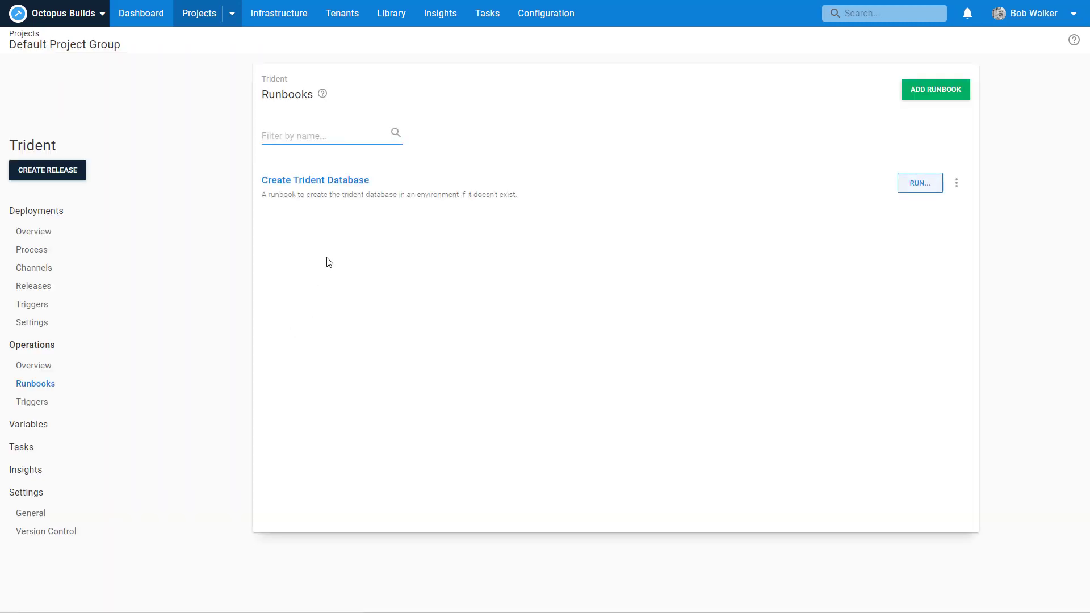
left_click(326, 195)
left_click(328, 138)
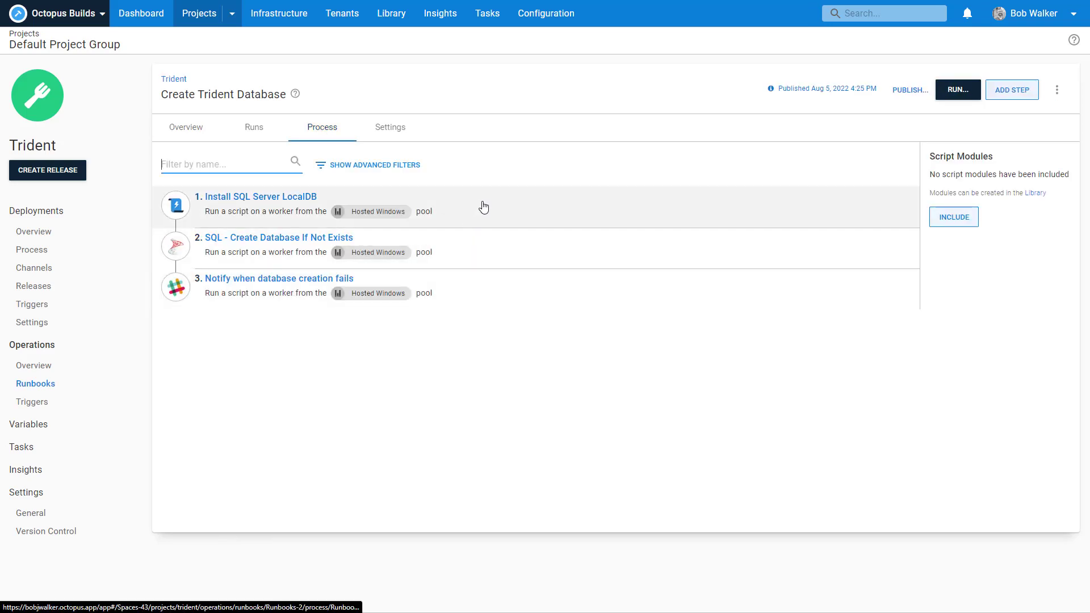
left_click(483, 207)
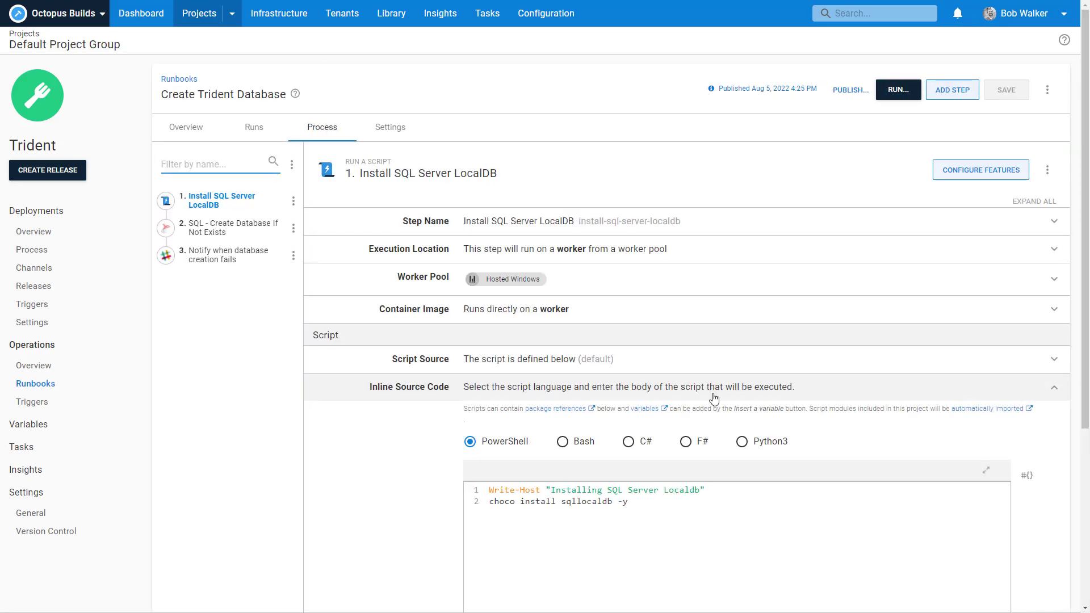
left_click(243, 225)
scroll(665, 309, "down", 2)
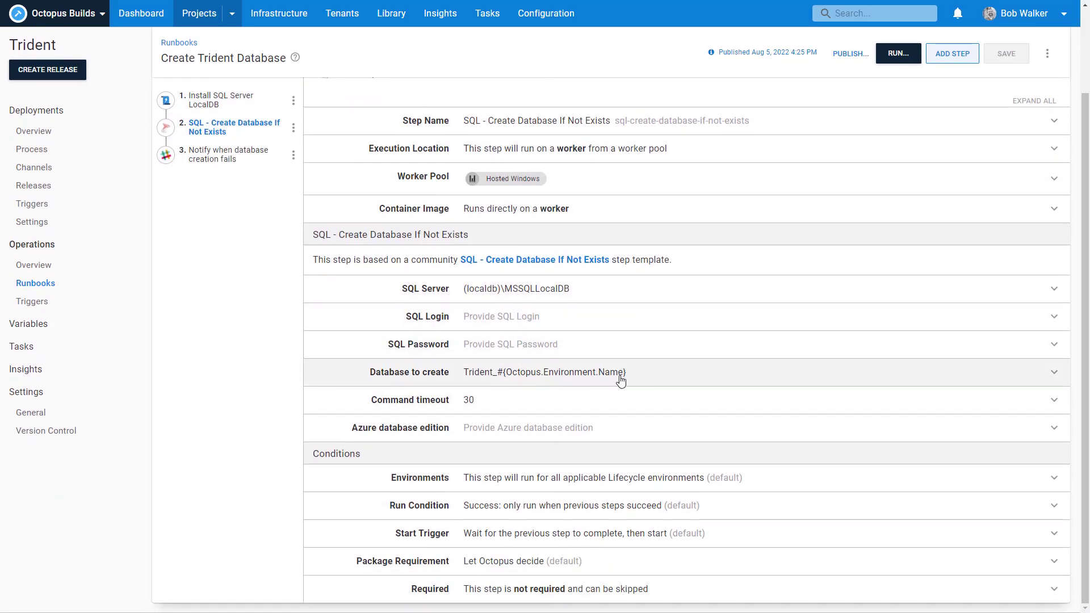
Step: Set the step's database to create to the Project.Database.Name variable and save the runbook process
left_click(621, 380)
triple_click(632, 414)
key("BackSpace")
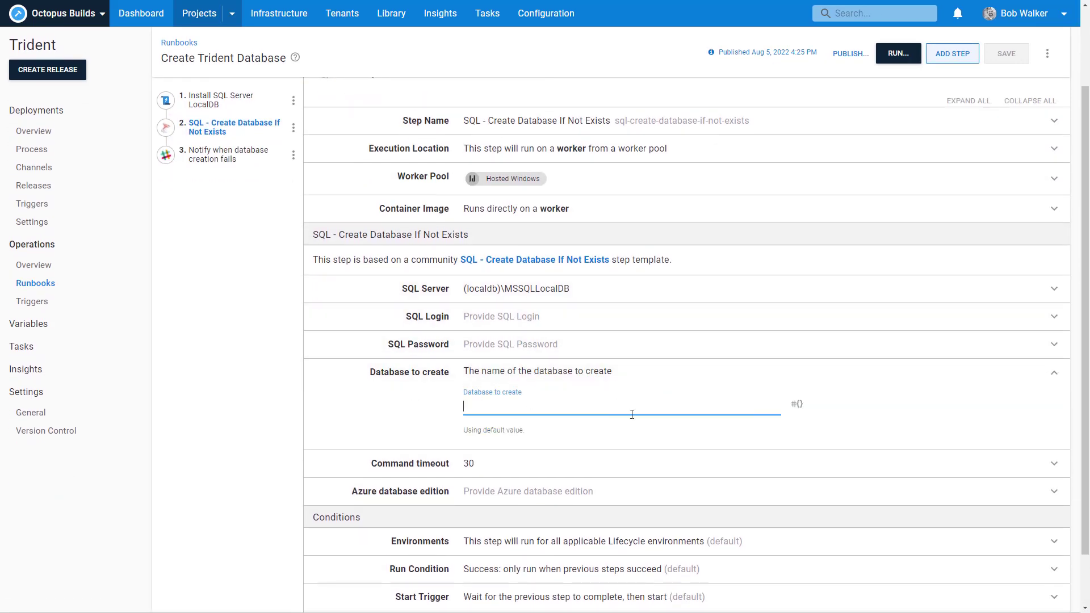
left_click(796, 405)
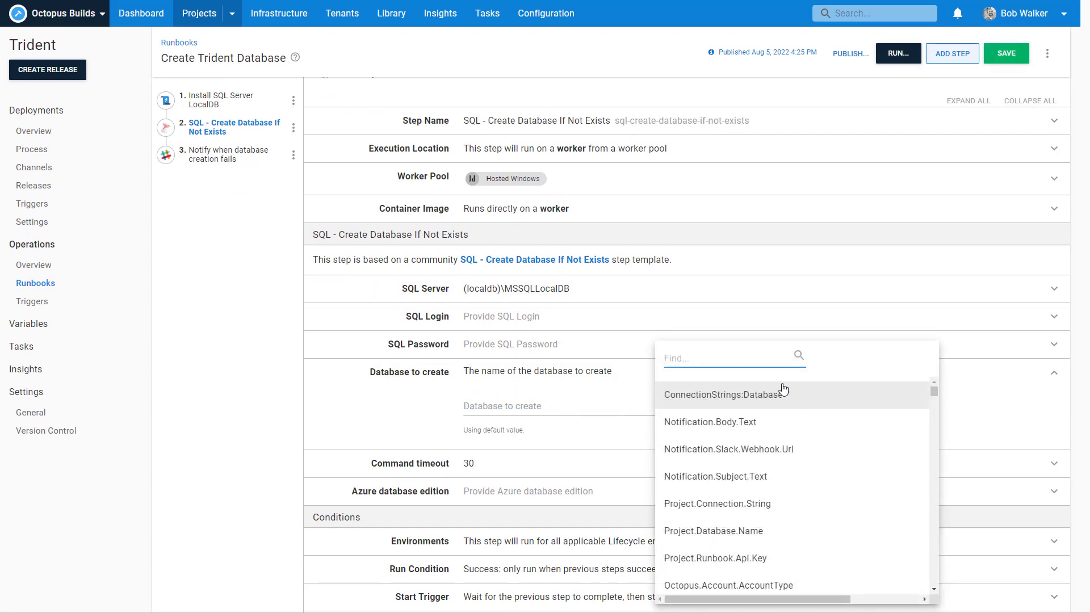
type("data")
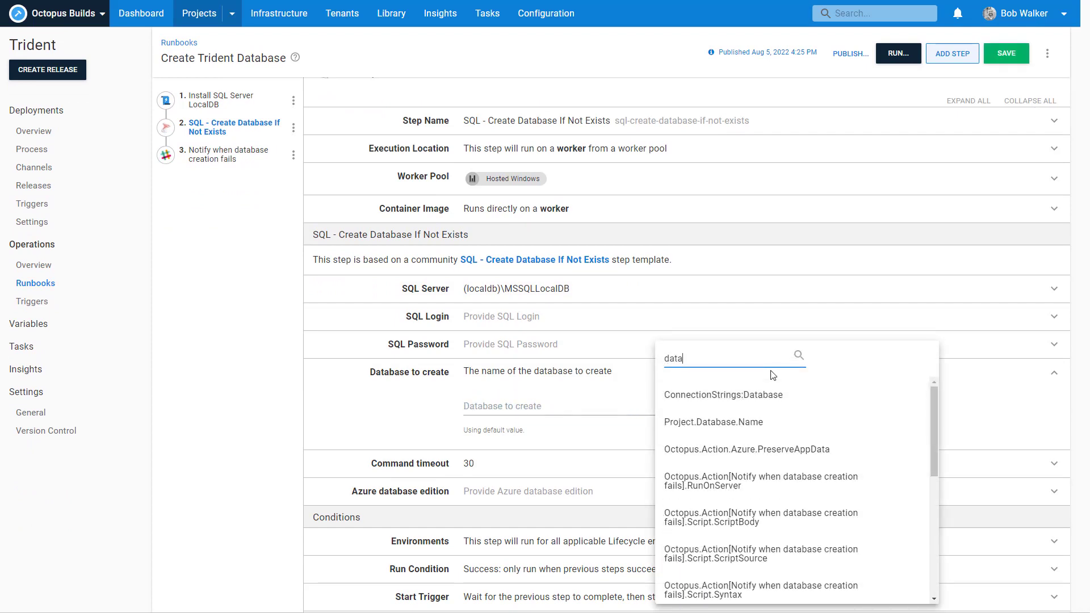
left_click(759, 422)
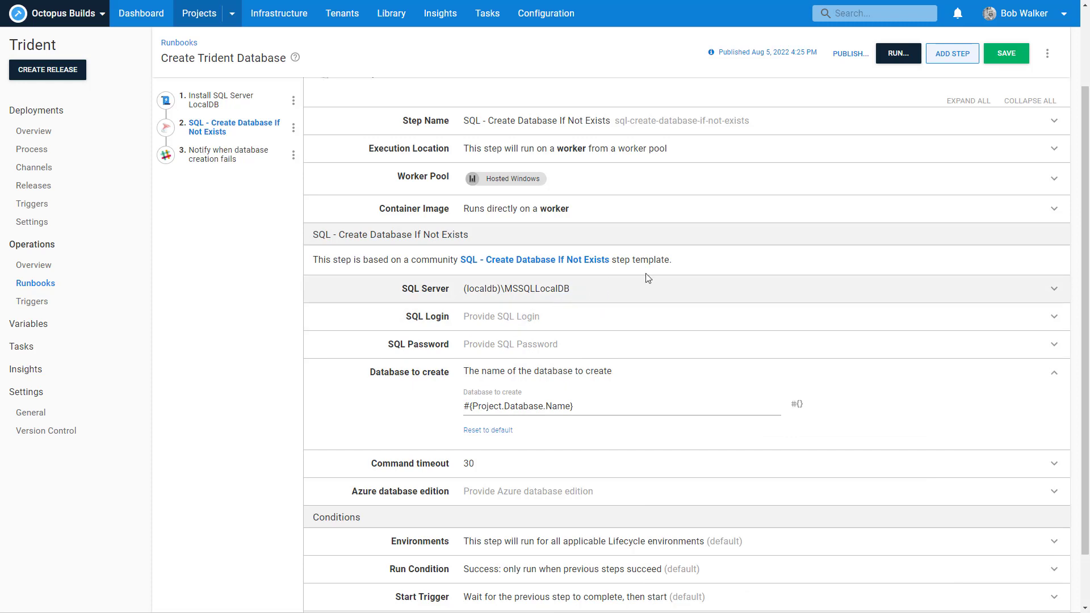
left_click(1006, 54)
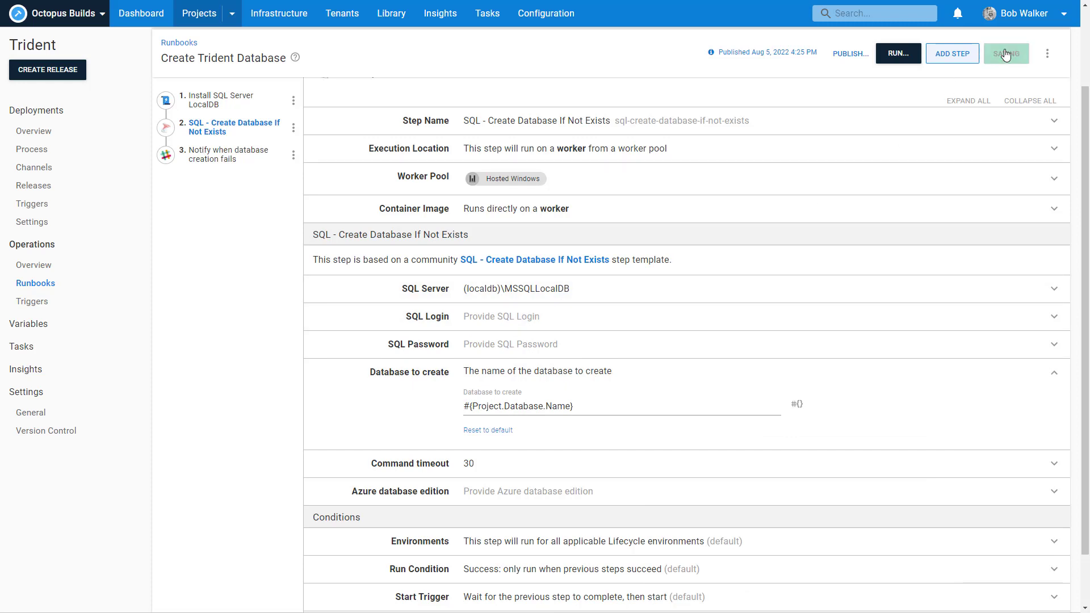
Step: Create a new snapshot of the Create Trident Database runbook and publish it
left_click(860, 56)
left_click(941, 96)
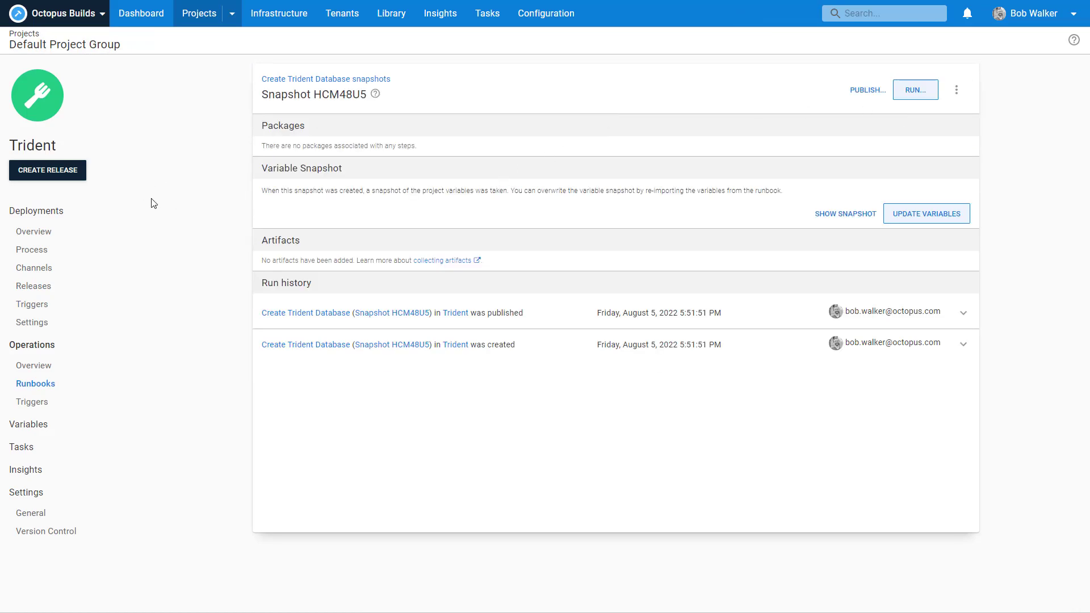
left_click(868, 90)
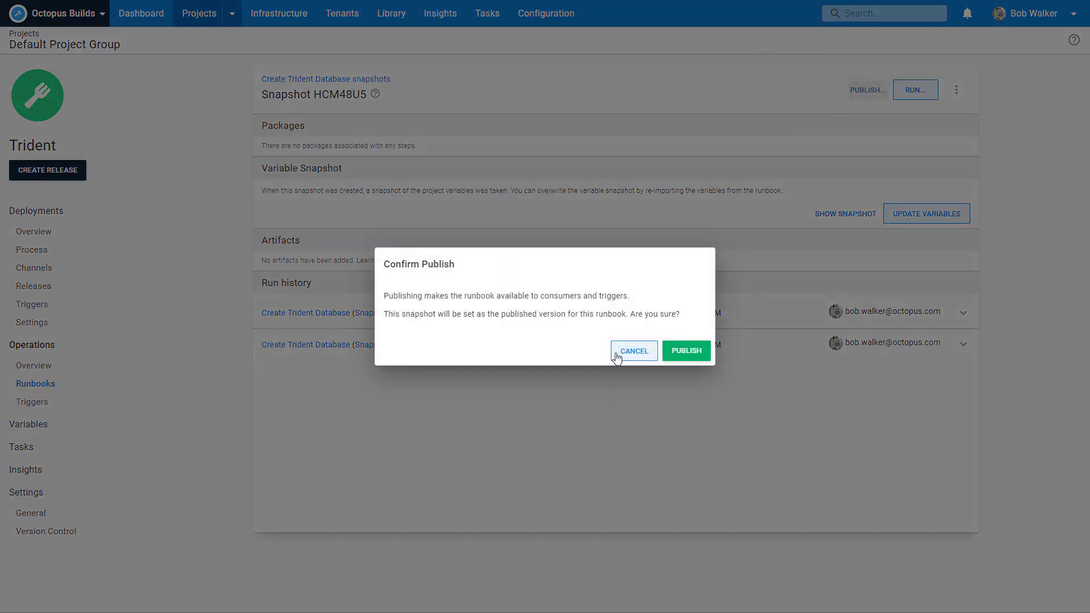
left_click(698, 353)
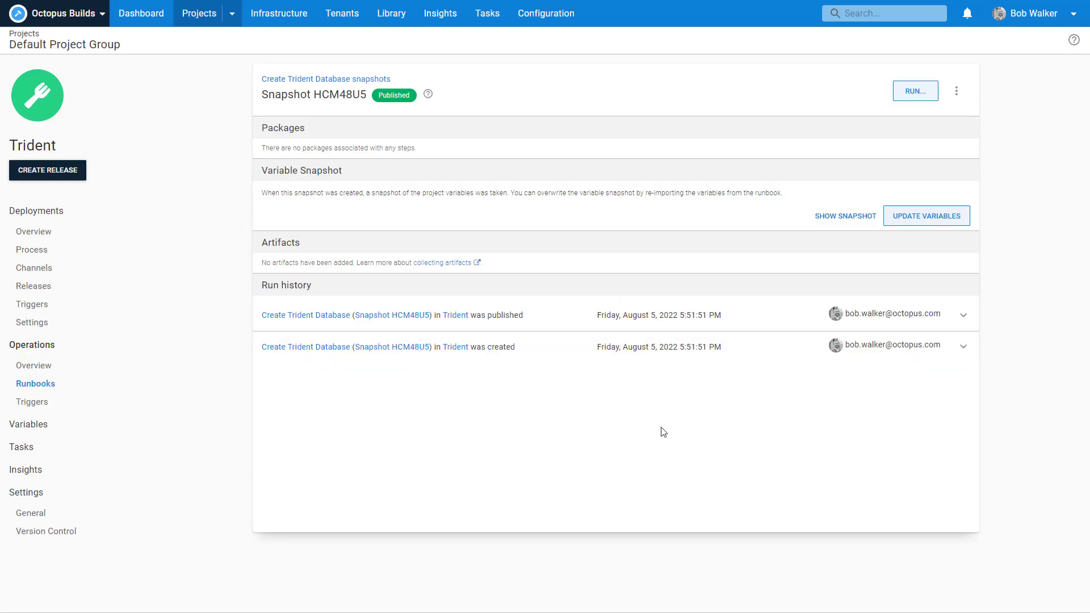
Step: Start a new Trident release, check its package versions and extend its version number to "1.2.2-"
left_click(46, 171)
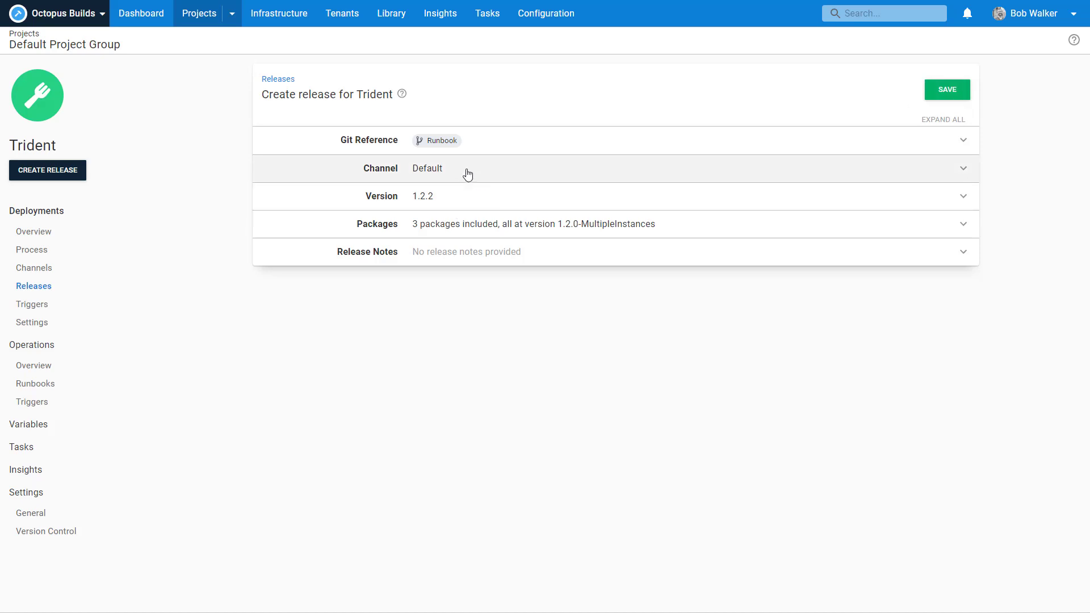
left_click(472, 222)
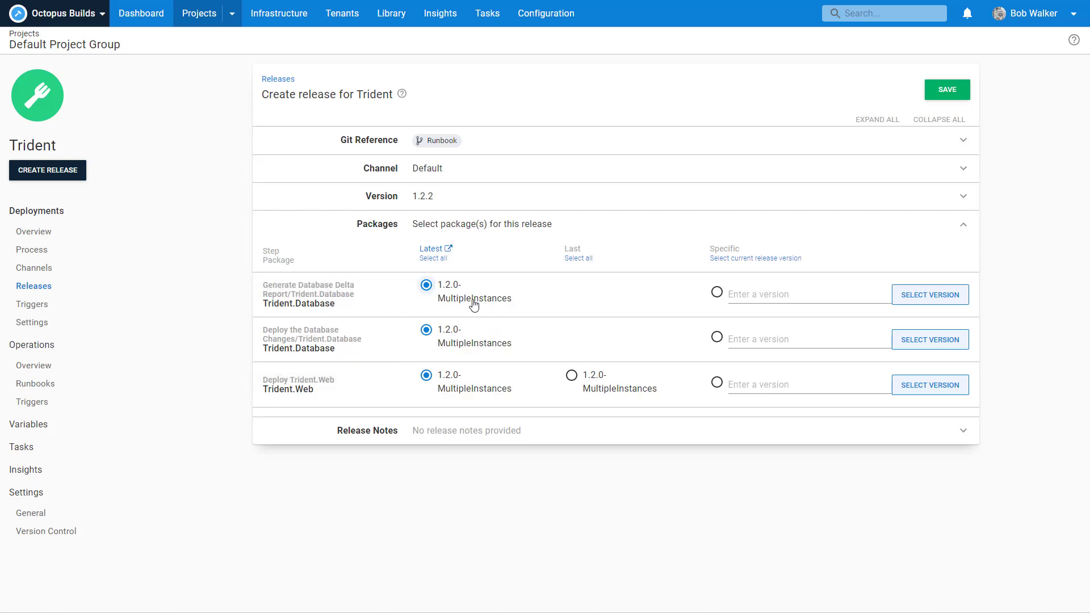
left_click(448, 195)
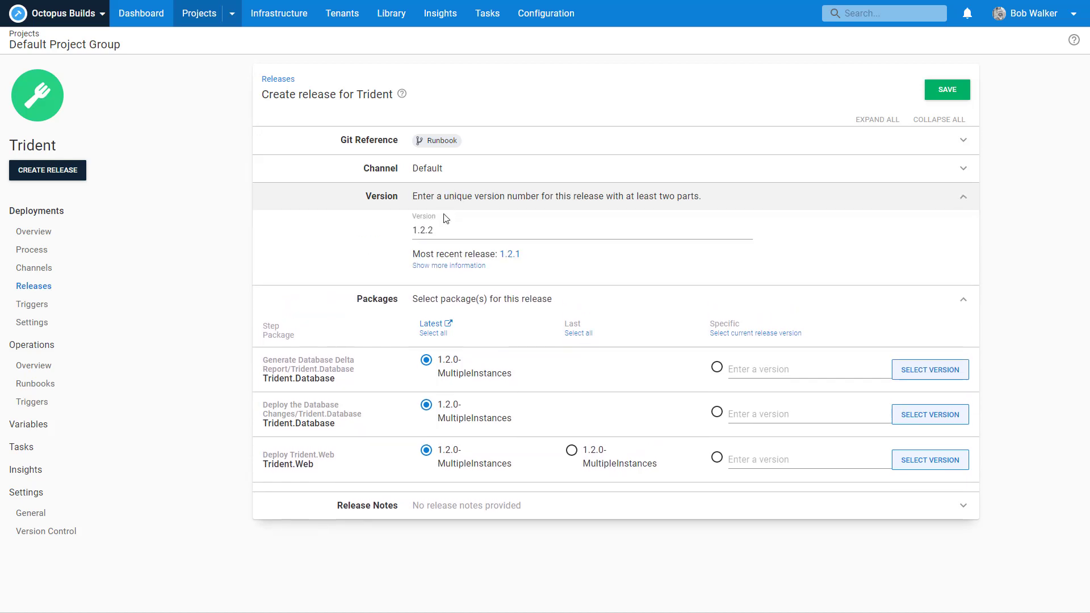
type("-")
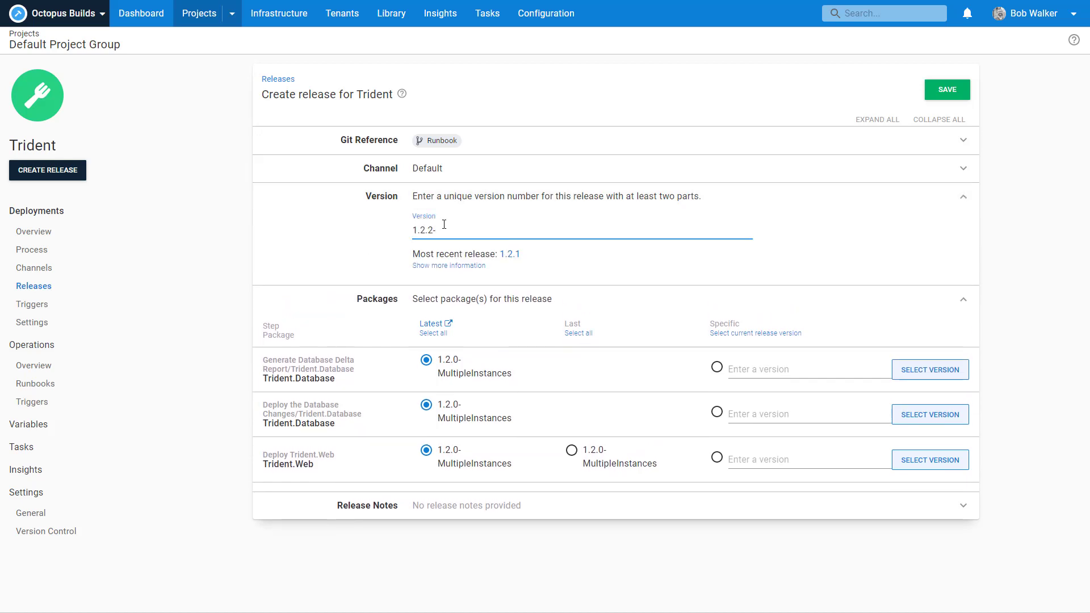
type("Runbo")
key("BackSpace")
key("BackSpace")
key("BackSpace")
key("BackSpace")
key("BackSpace")
Step: Save the release as version 1.2.2-DatabaseDeployments and deploy it to Development
type("DatabaseDeployments")
left_click(947, 92)
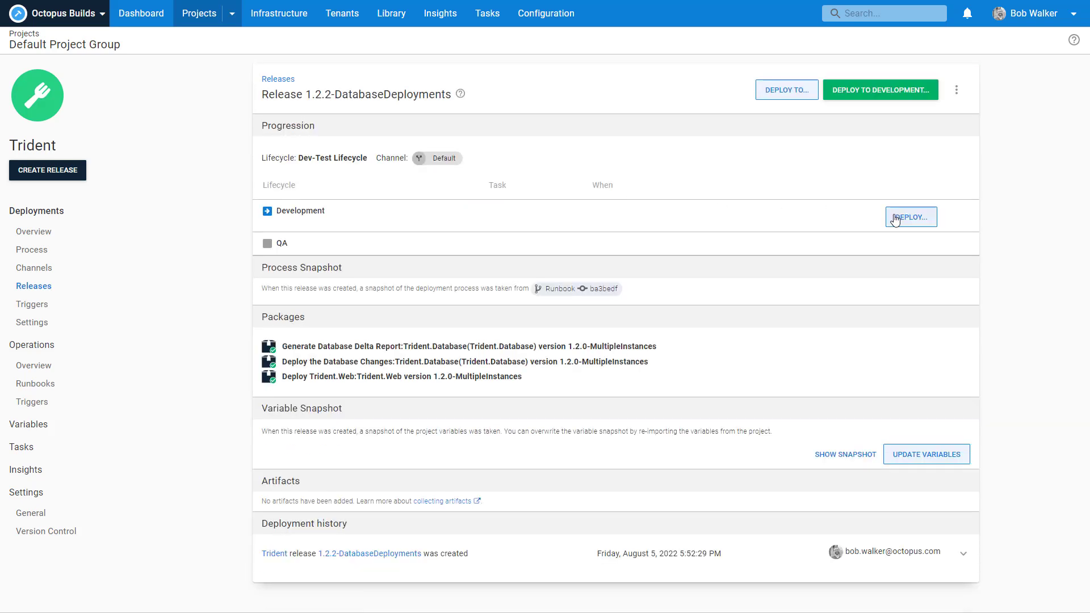
left_click(909, 217)
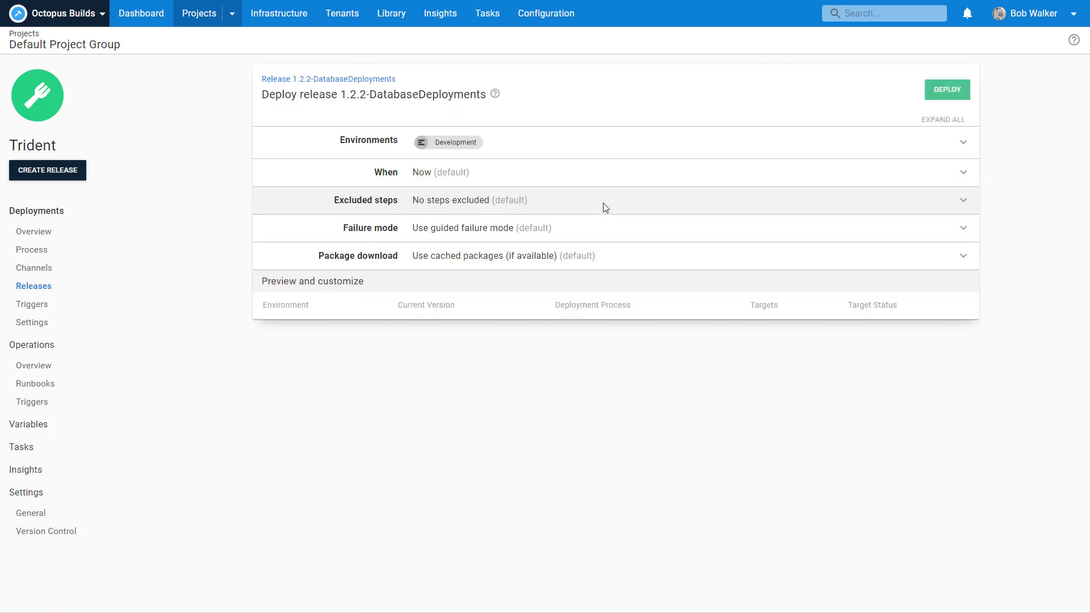
left_click(938, 95)
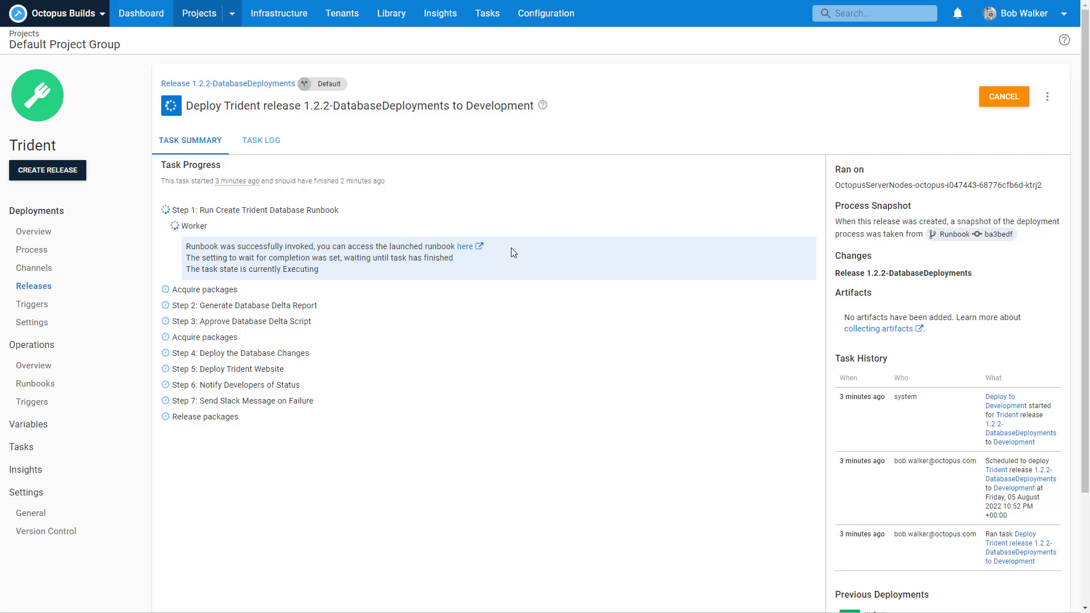
Step: Check the launched Create Trident Database runbook run, and inspect the first Acquire packages entry in the deployment's task log
left_click(465, 247)
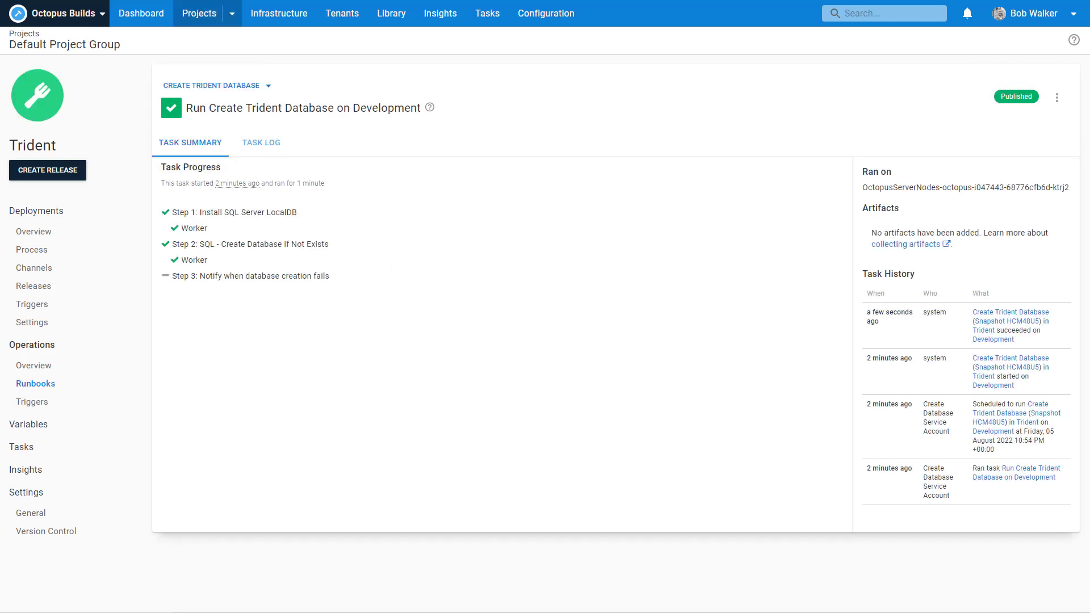
left_click(208, 0)
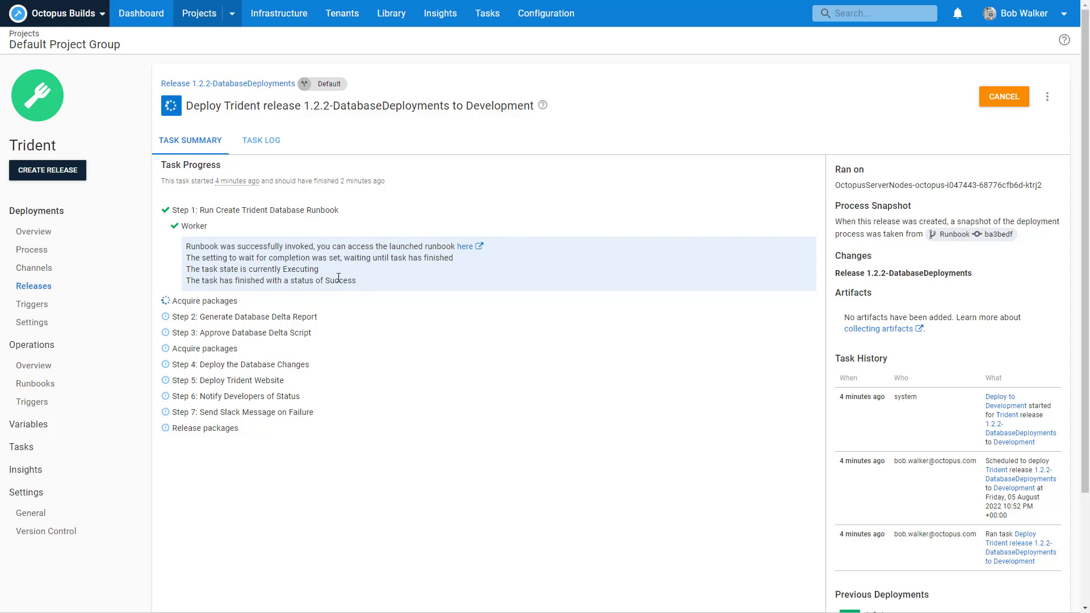
left_click(226, 301)
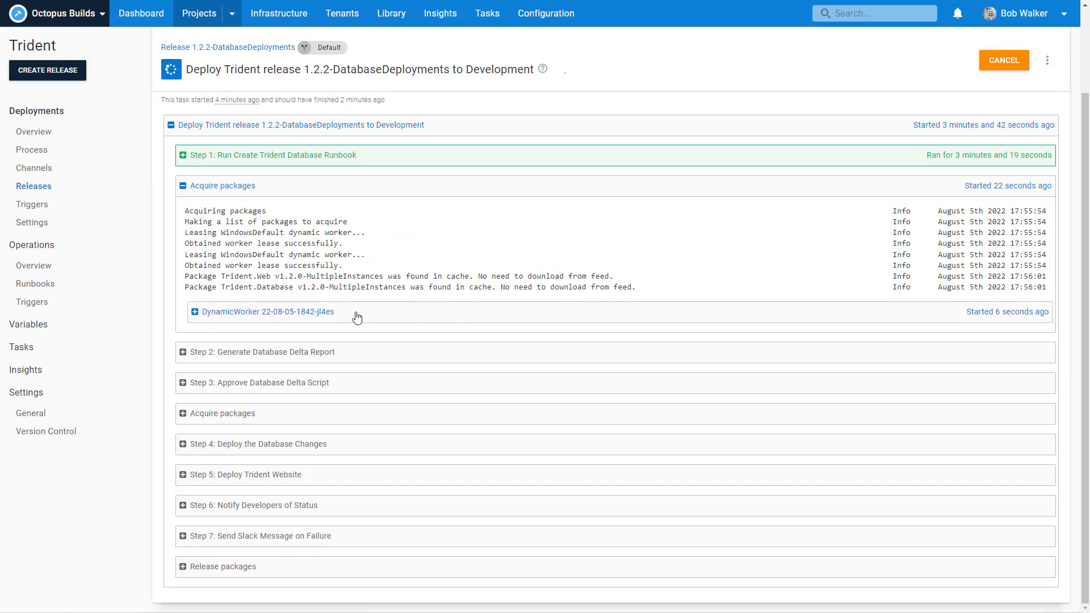
left_click(358, 313)
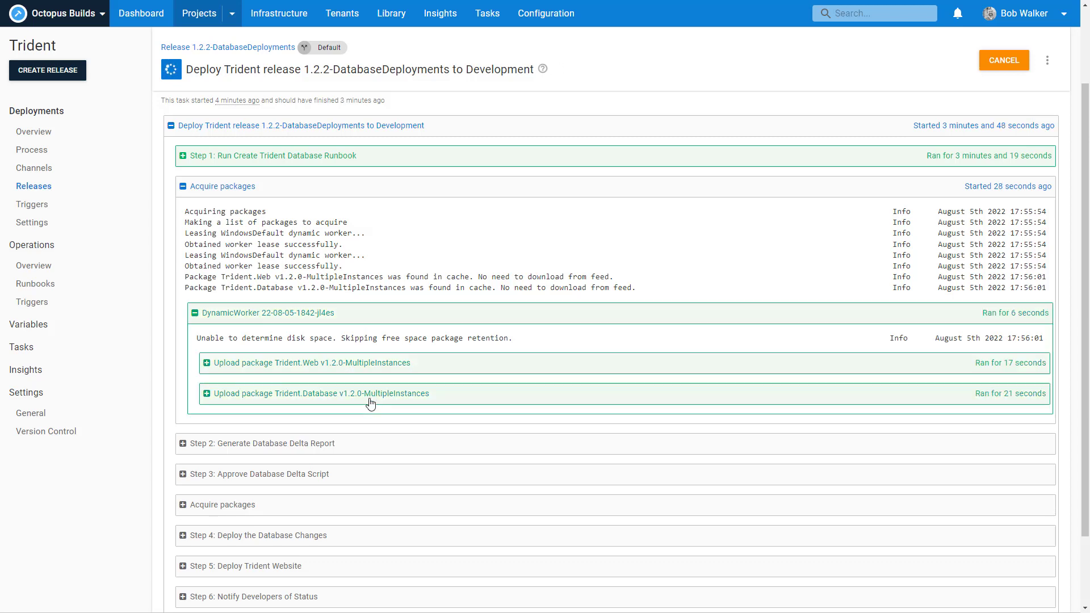
left_click(292, 180)
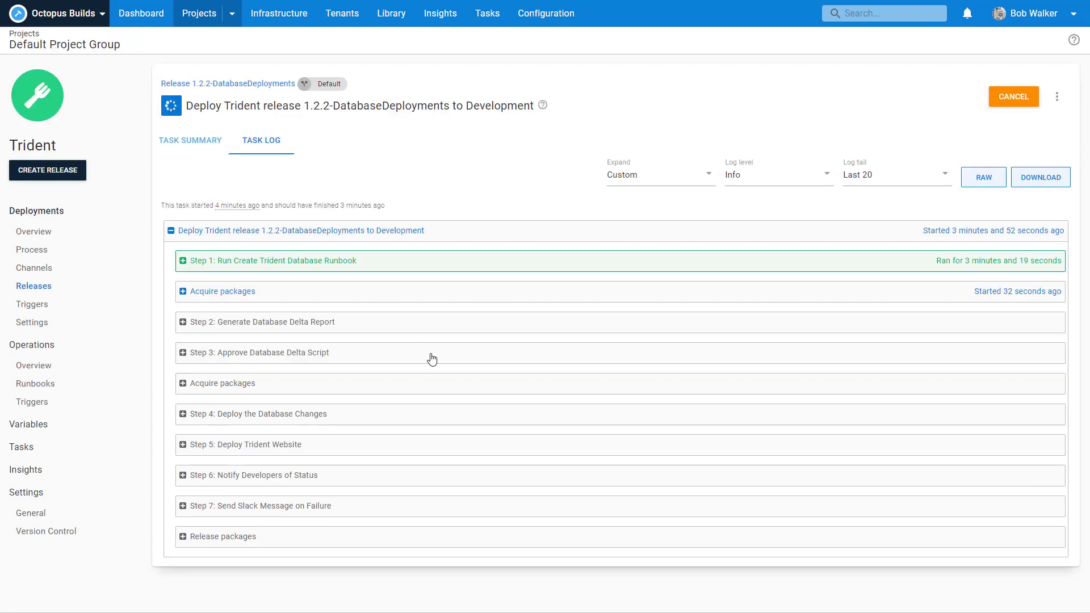
Step: Check the worker log of the Generate Database Delta Report step and open its UpgradeReport.html artifact
left_click(221, 149)
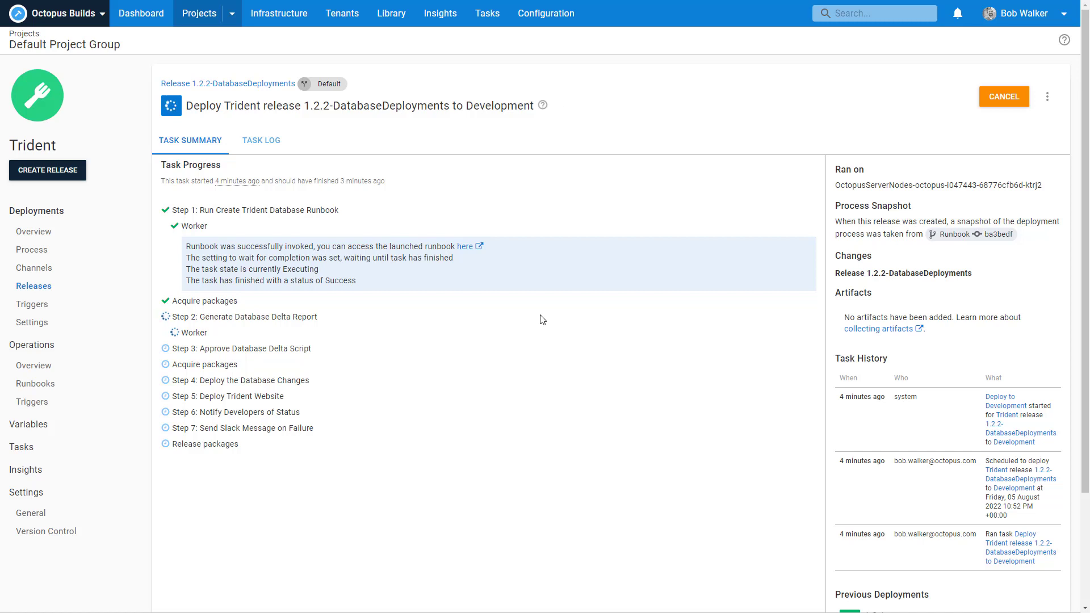
left_click(192, 335)
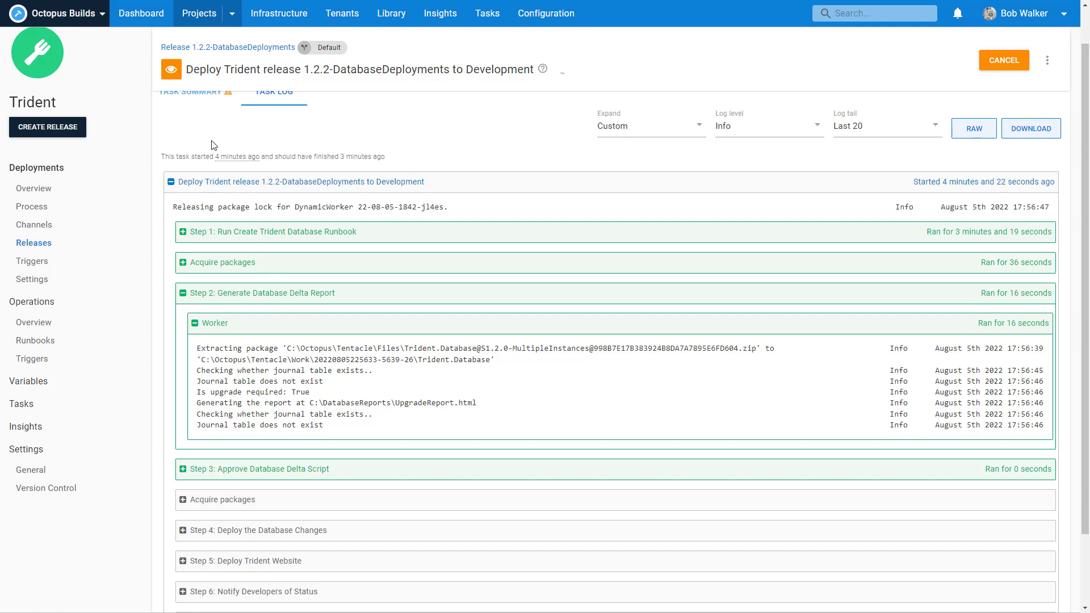
left_click(211, 96)
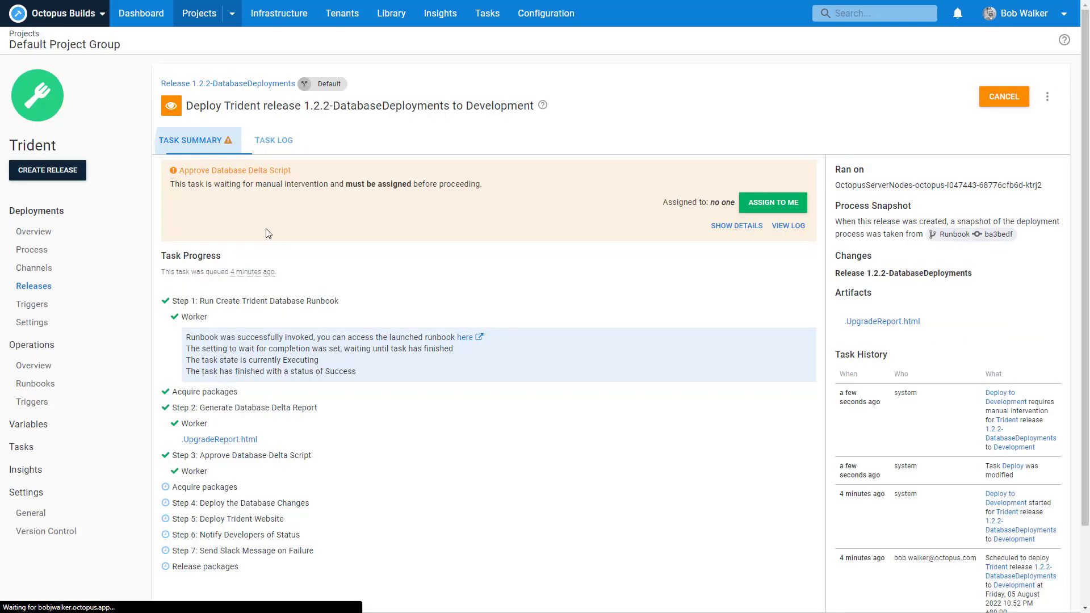
left_click(200, 440)
left_click(85, 596)
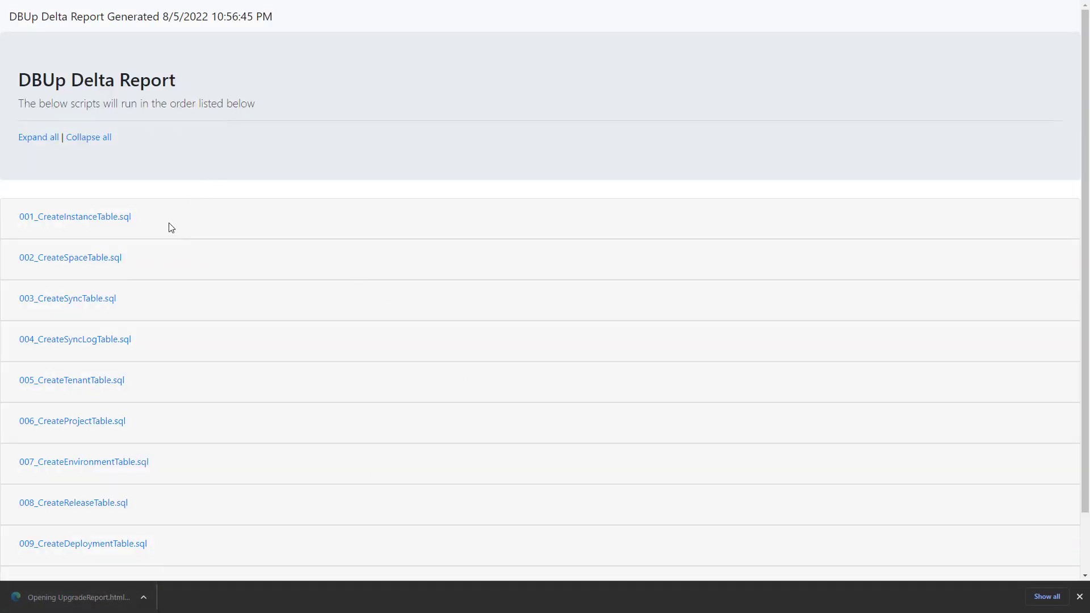
Step: Expand and examine the first five scripts in the delta report, from 001_CreateInstanceTable.sql to 005_CreateTenantTable.sql
left_click(90, 220)
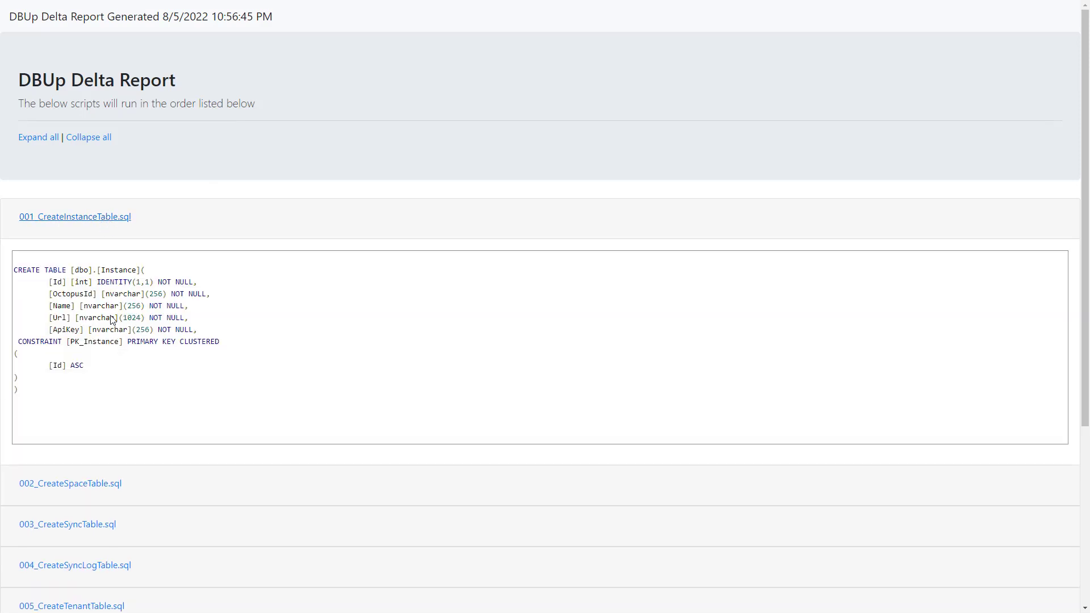
left_click(46, 487)
scroll(85, 454, "down", 5)
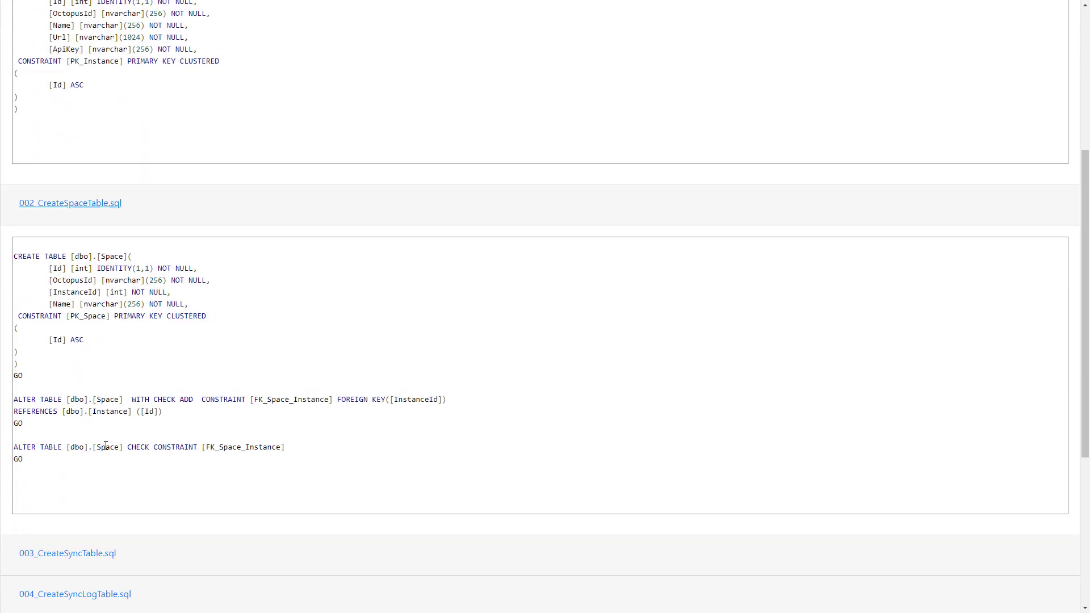
left_click(81, 556)
scroll(176, 455, "down", 6)
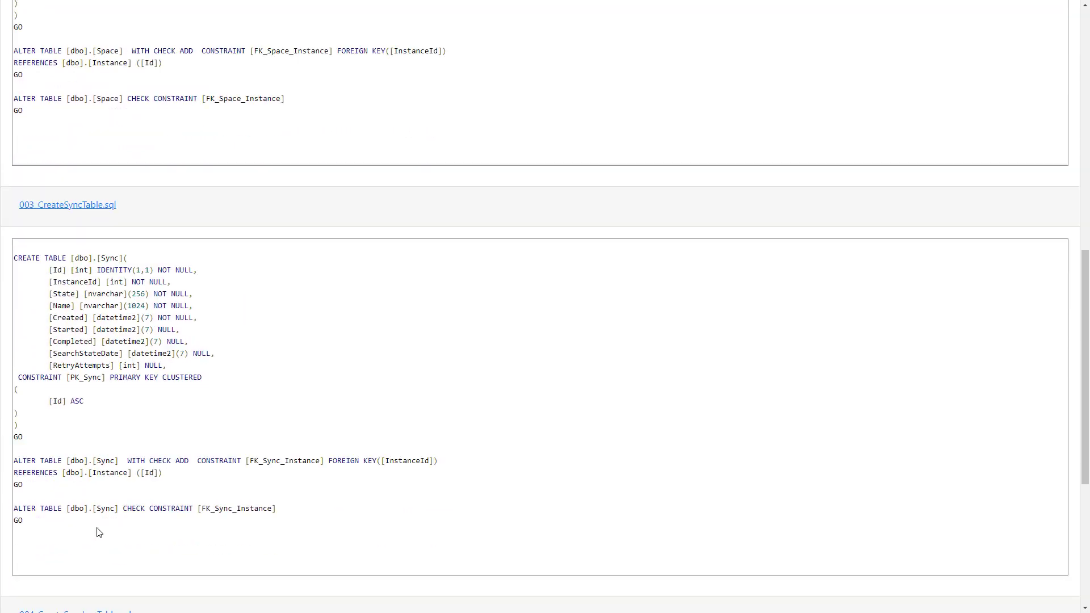
scroll(85, 483, "down", 3)
left_click(80, 451)
scroll(199, 466, "down", 5)
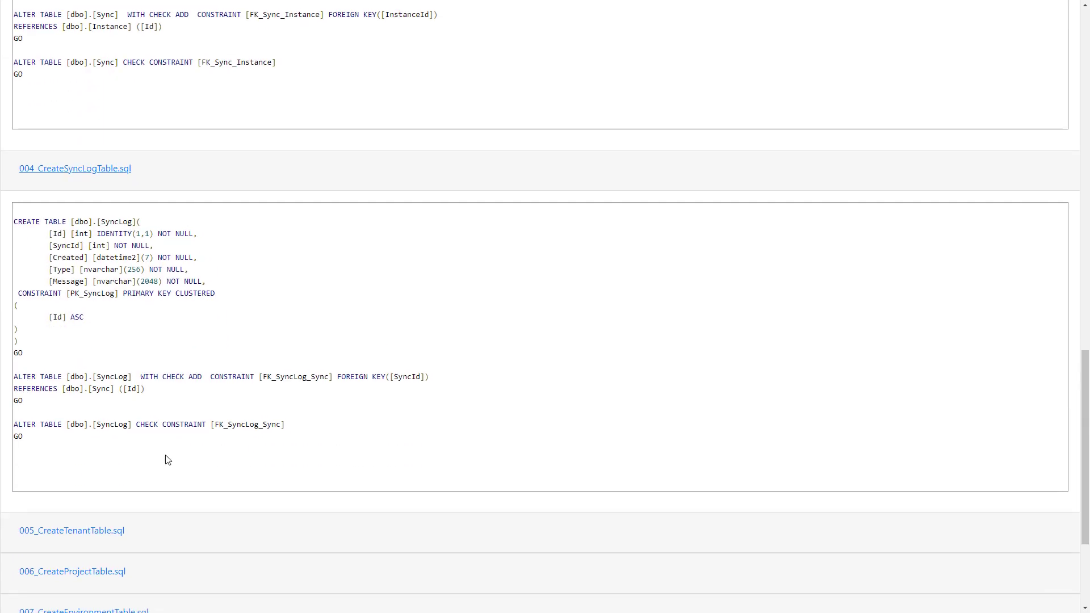
left_click(86, 528)
scroll(233, 401, "up", 14)
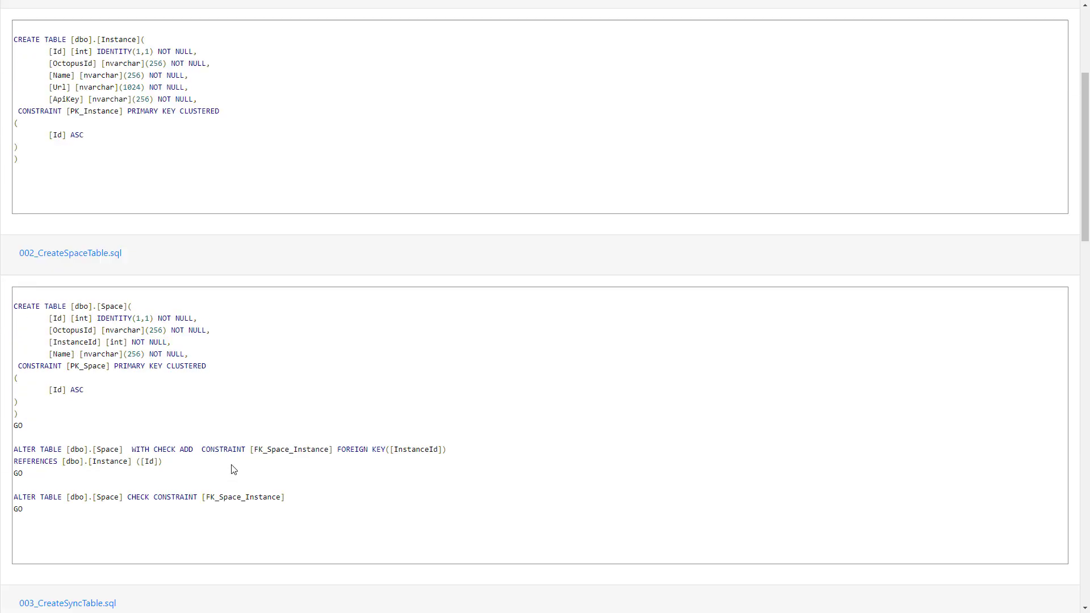
scroll(233, 470, "up", 4)
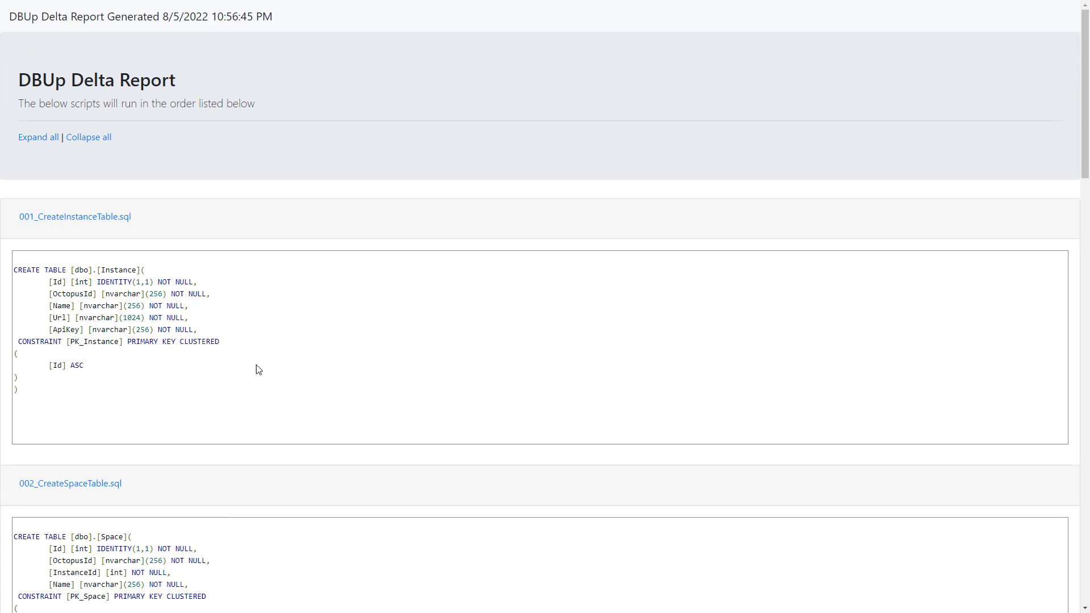
Step: Review the remaining delta report scripts, expanding 010_CreateWebUserRole.sql and 009_CreateDeploymentTable.sql, and close the report
scroll(263, 382, "down", 16)
scroll(263, 385, "down", 5)
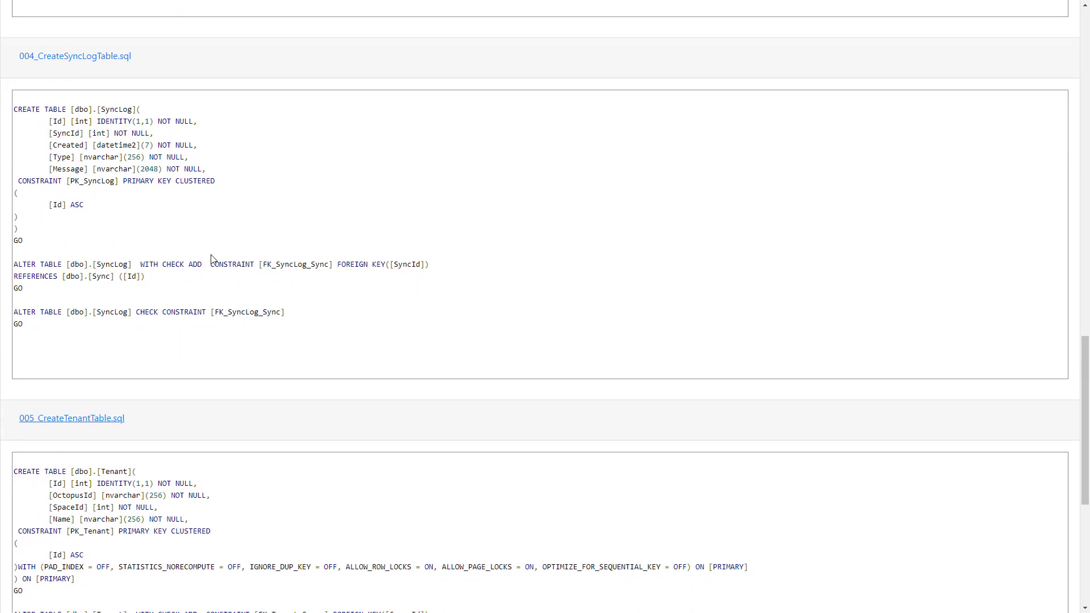
scroll(271, 285, "down", 3)
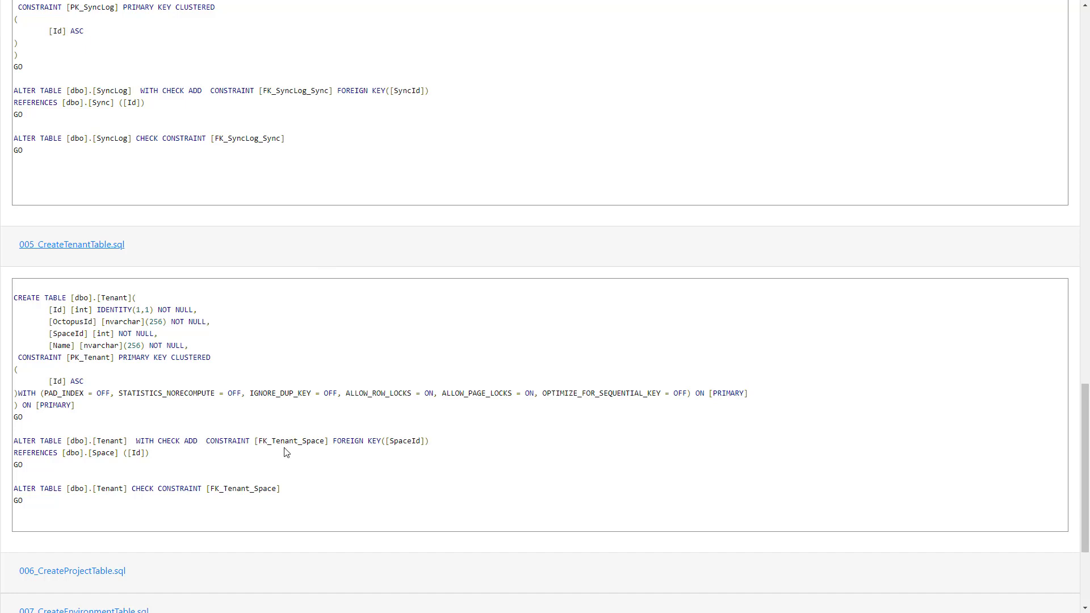
scroll(285, 452, "down", 3)
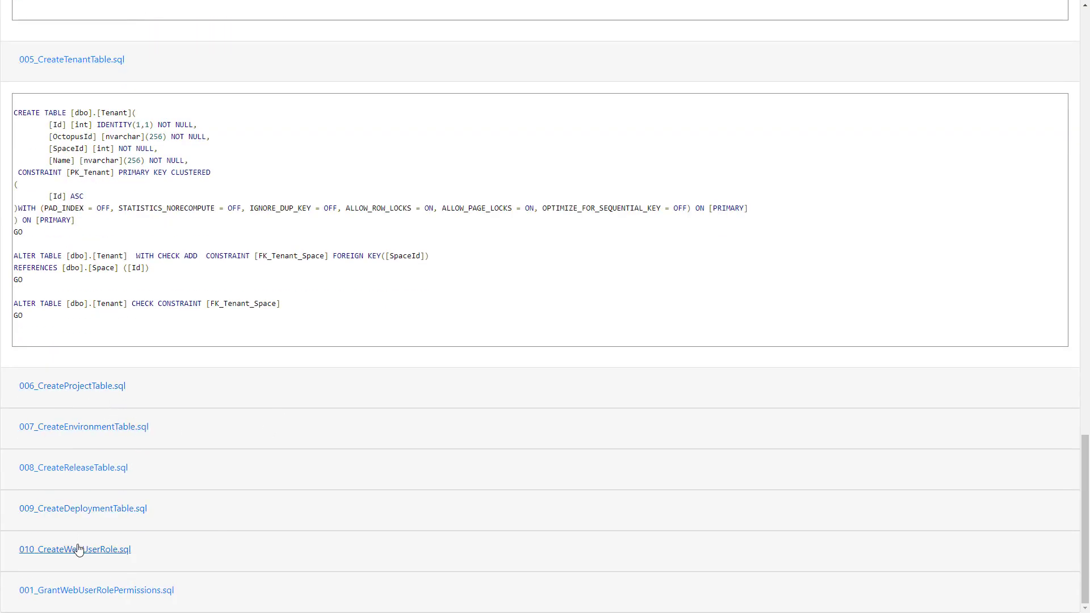
left_click(76, 548)
scroll(210, 496, "down", 2)
left_click(113, 407)
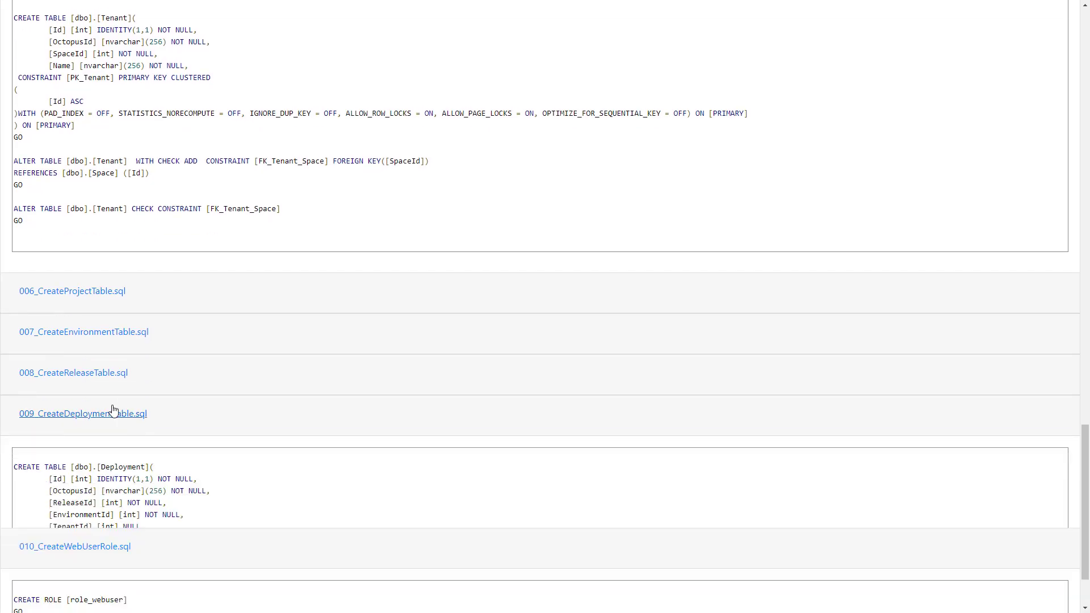
scroll(205, 407, "down", 6)
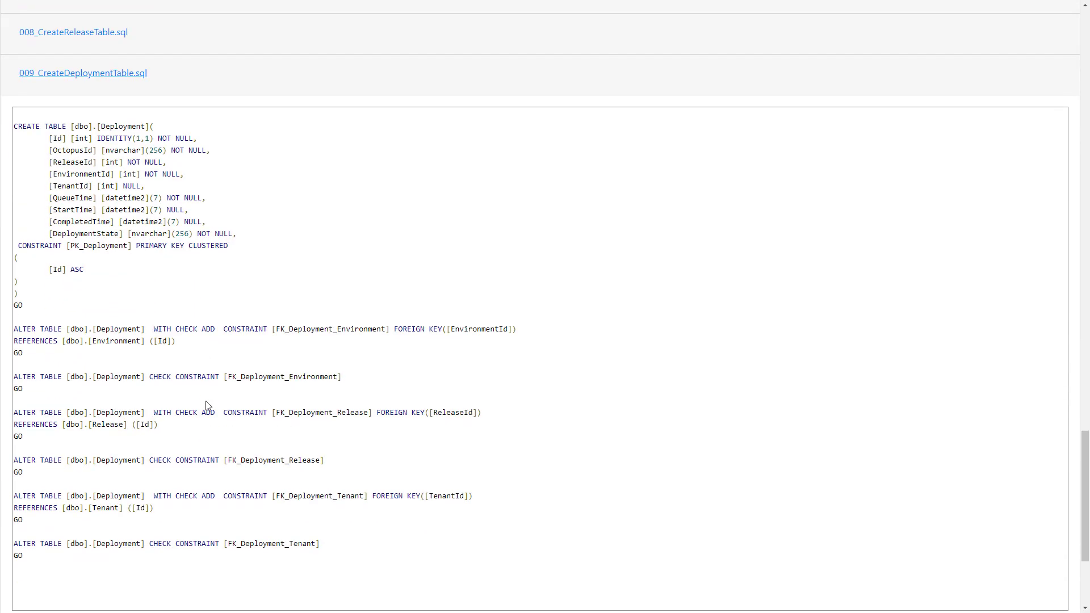
scroll(206, 406, "up", 15)
scroll(207, 405, "up", 3)
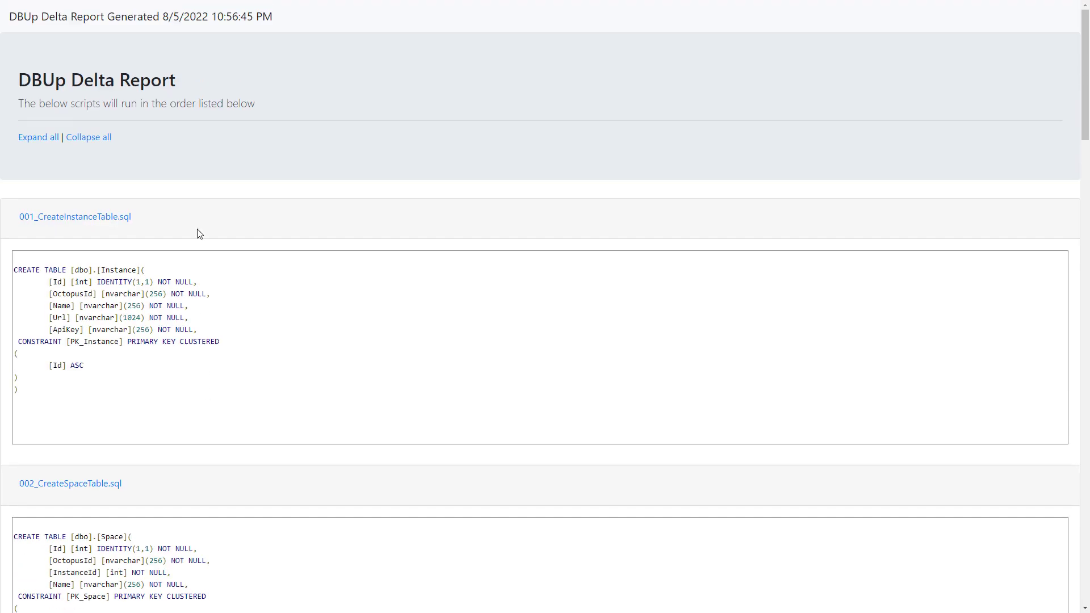
key("ctrl+w")
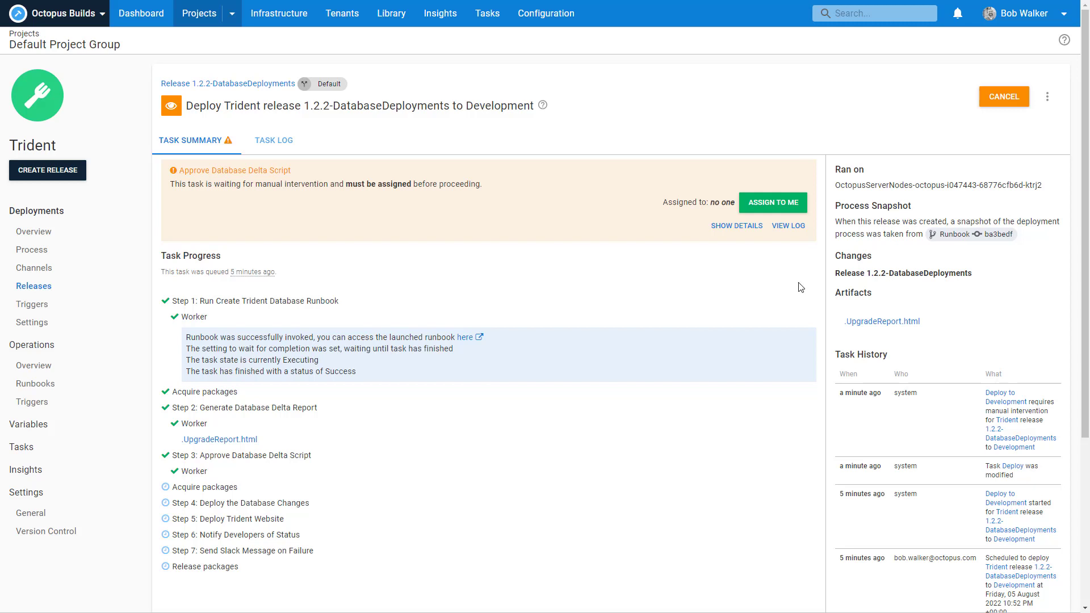
Step: Take responsibility for the Approve Database Delta Script intervention, add the note "LGTM" and let the deployment proceed
left_click(766, 207)
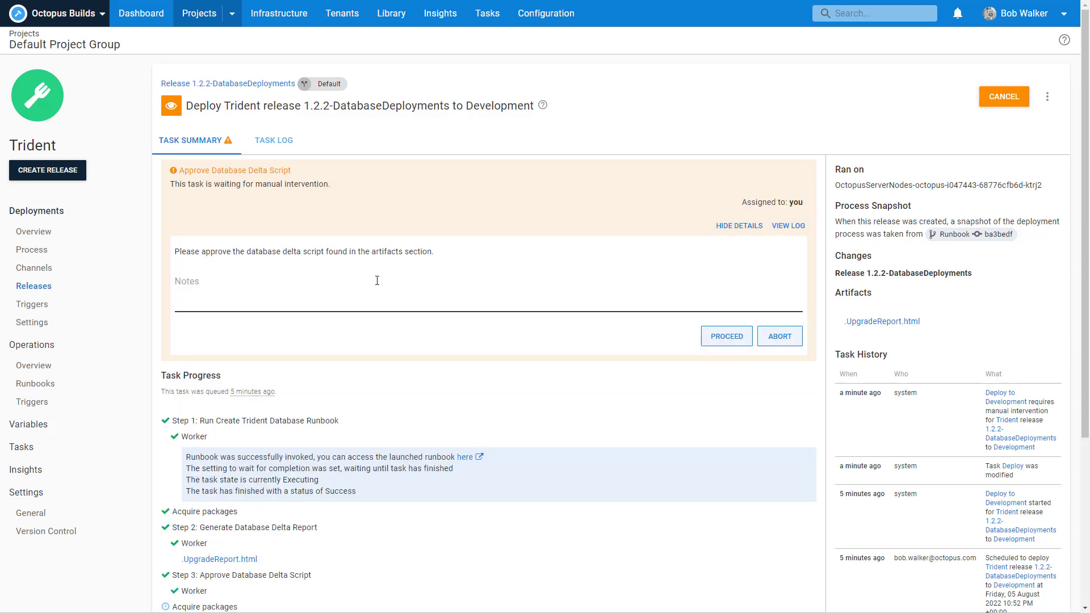
left_click(357, 276)
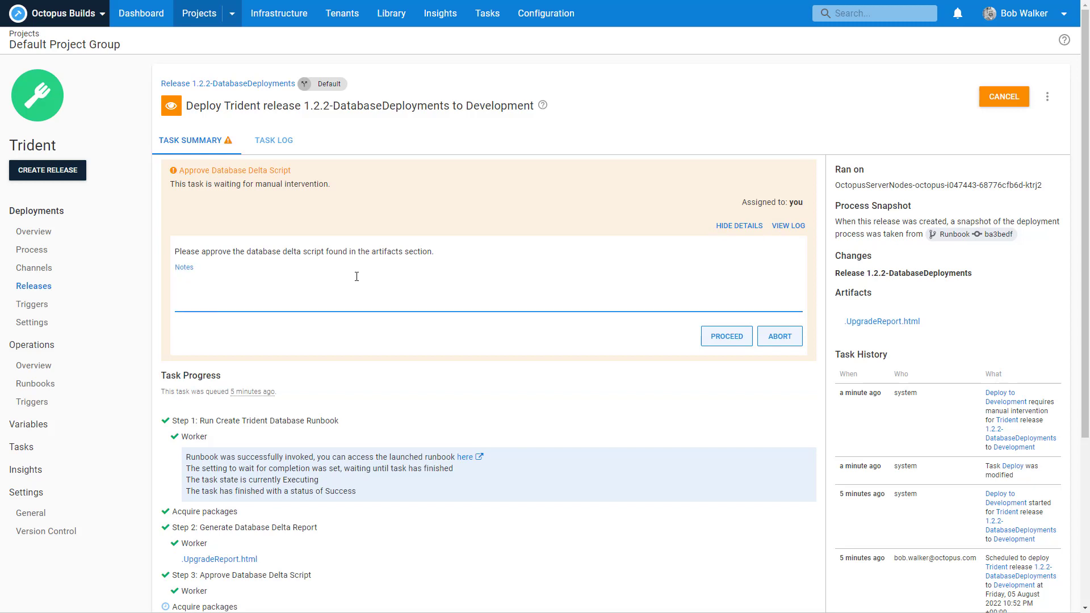
type("LGTM")
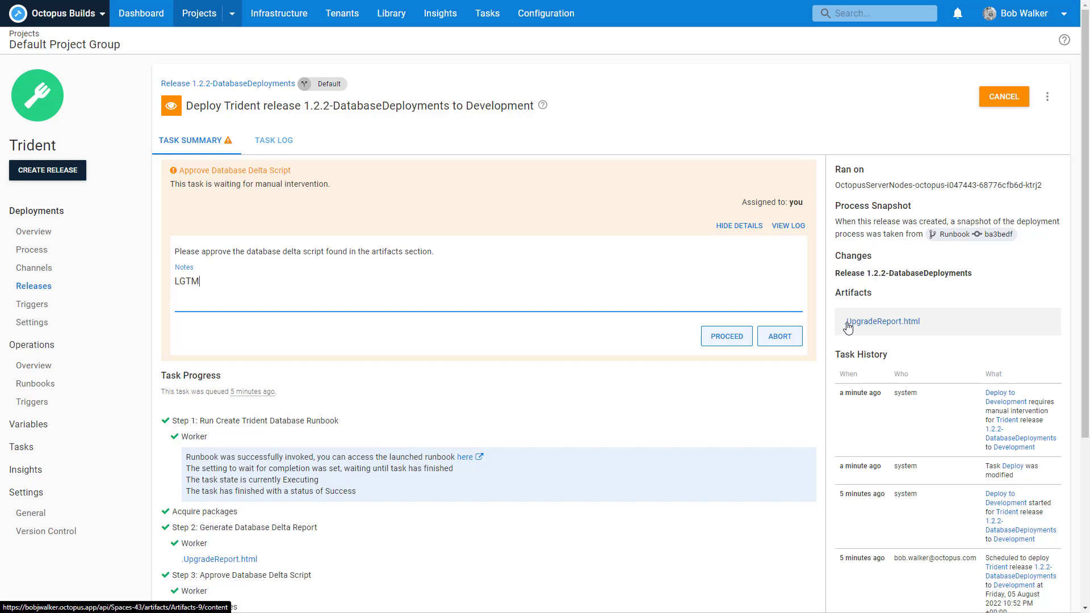
left_click(726, 336)
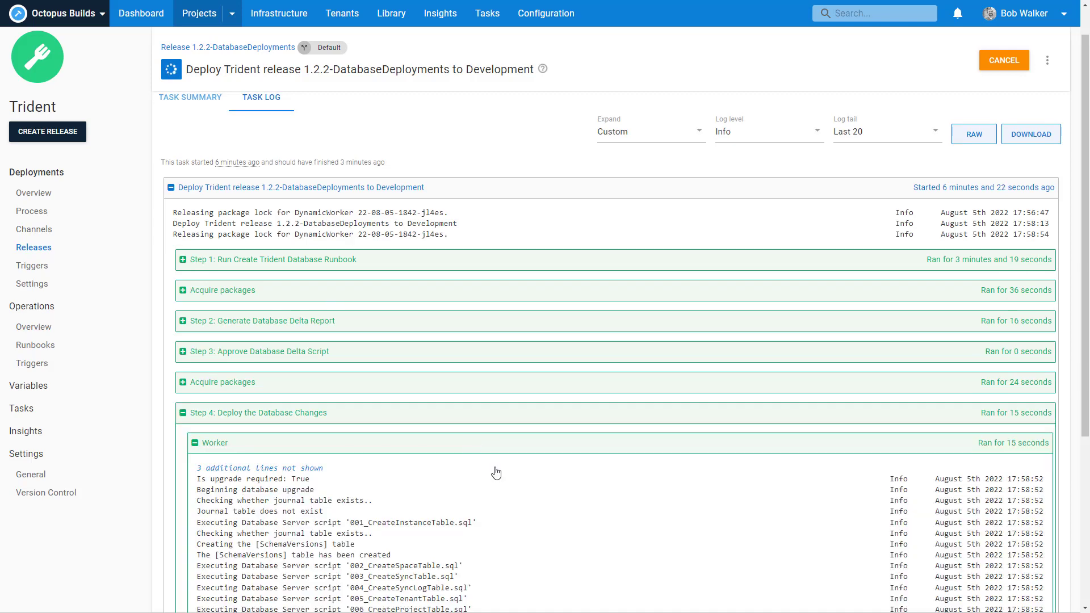
Step: Review the Deploy the Database Changes output in the task log and return to the deployment's task summary
scroll(533, 446, "down", 5)
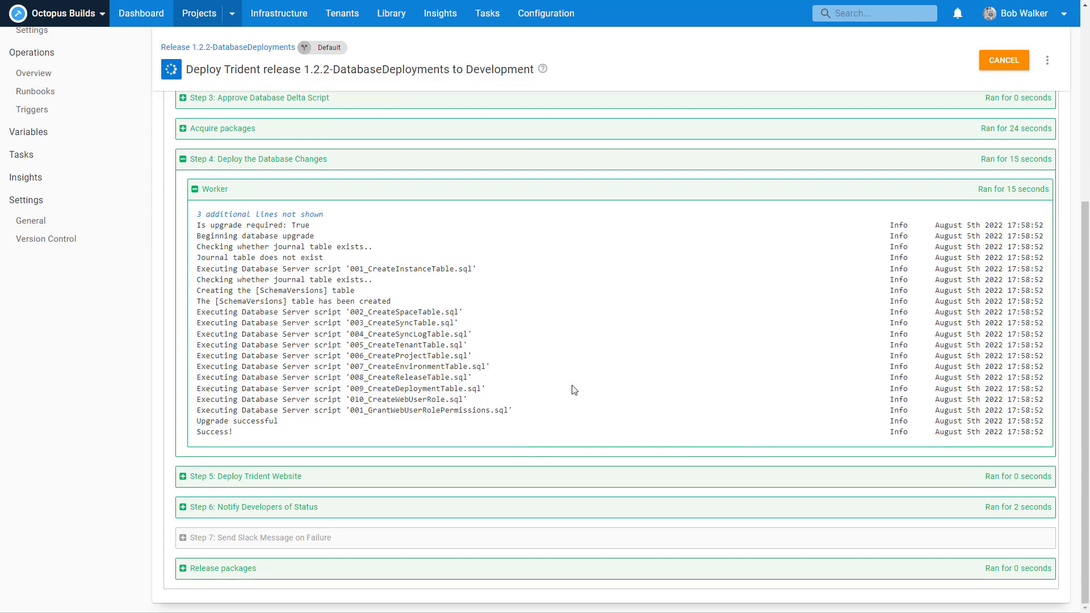
scroll(573, 391, "up", 5)
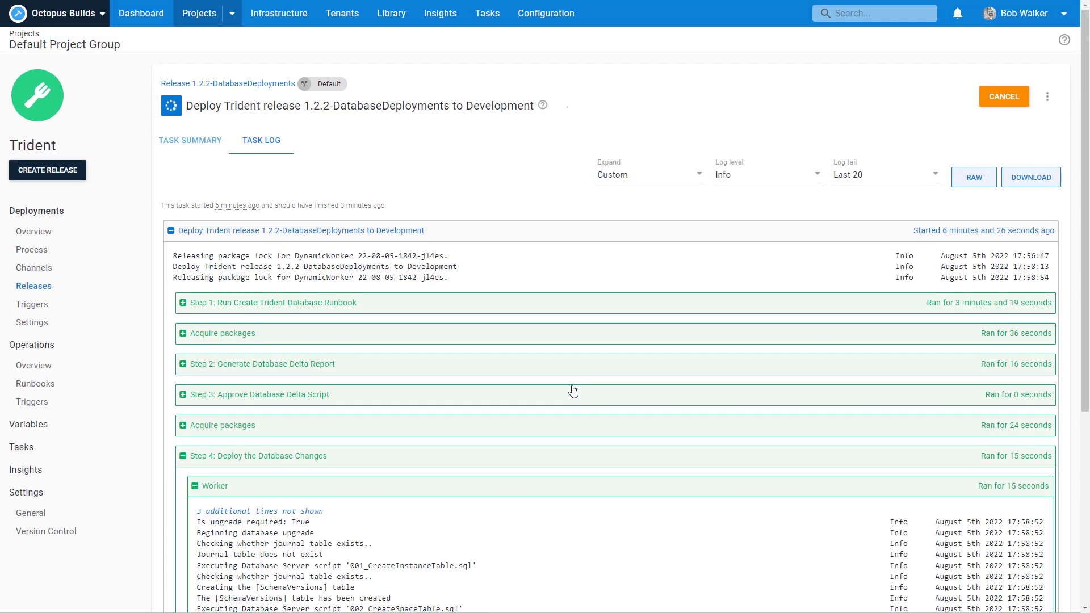
left_click(200, 149)
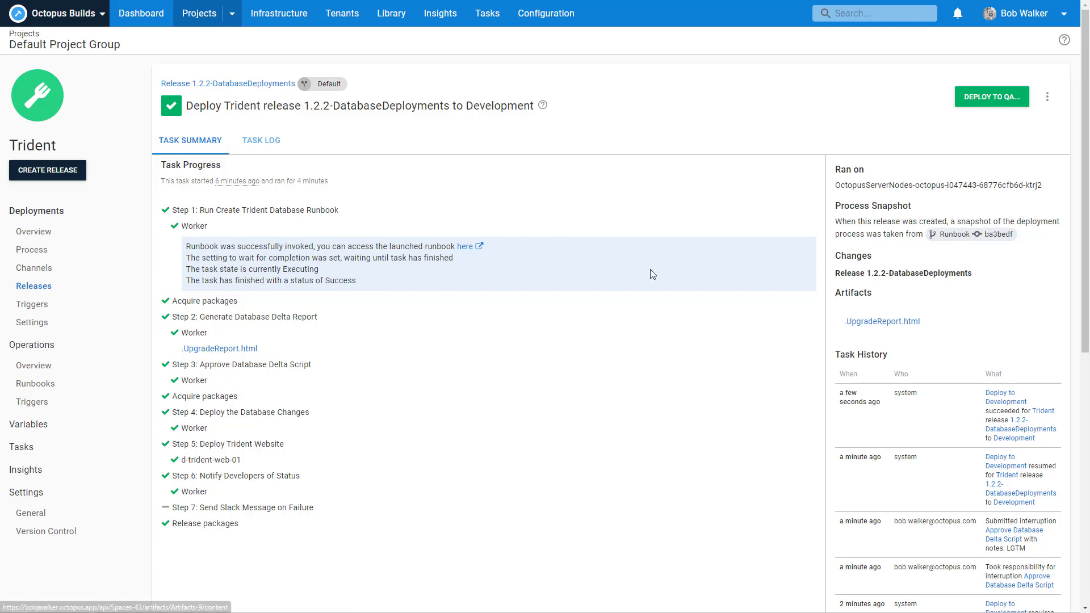
Step: Redeploy release 1.2.2-DatabaseDeployments to Development
left_click(1048, 96)
left_click(1024, 151)
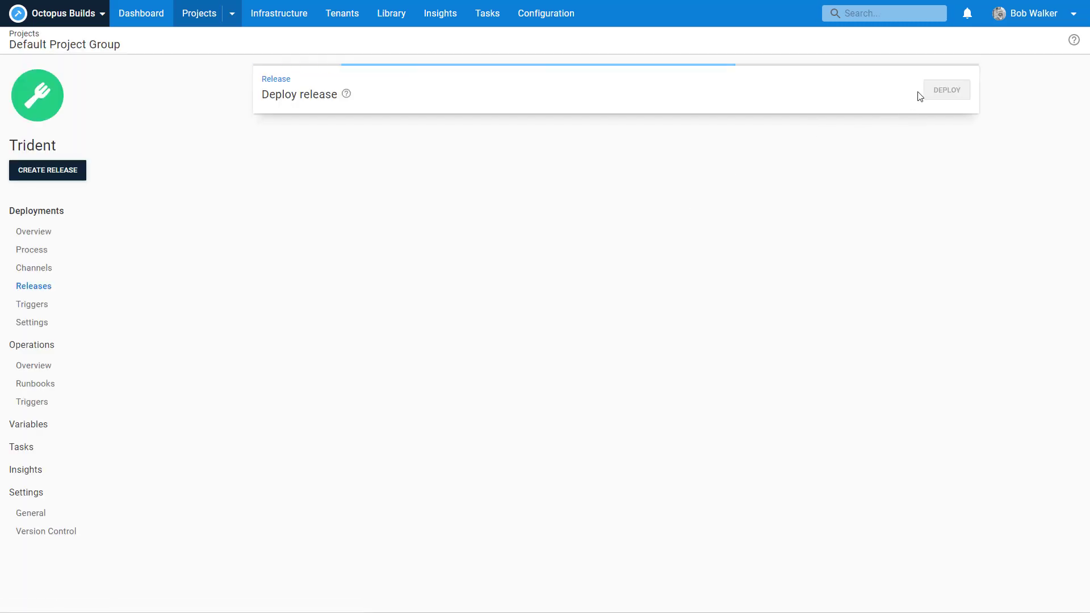
left_click(938, 94)
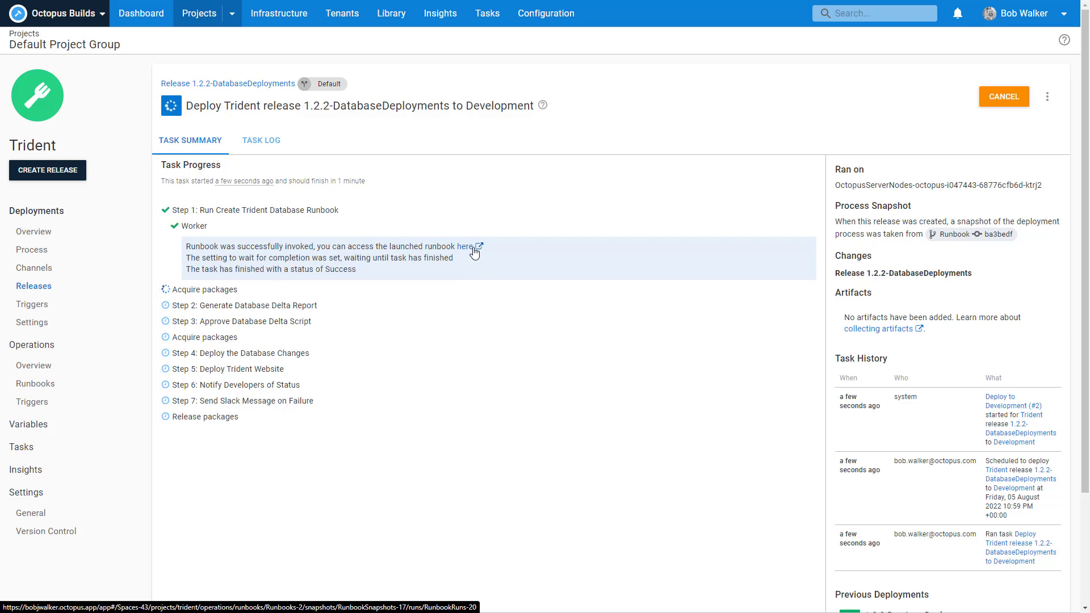
Step: Check the launched Create Trident Database runbook run and the Trident.Web upload under Acquire packages, returning to the deployment's task summary
left_click(474, 248)
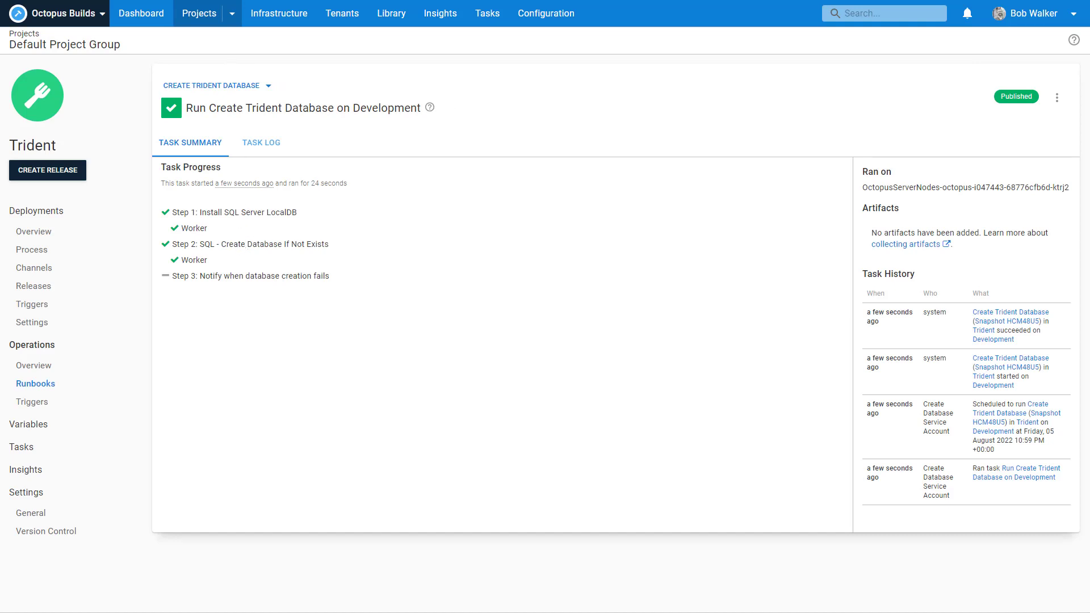
key("ctrl+shift+Tab")
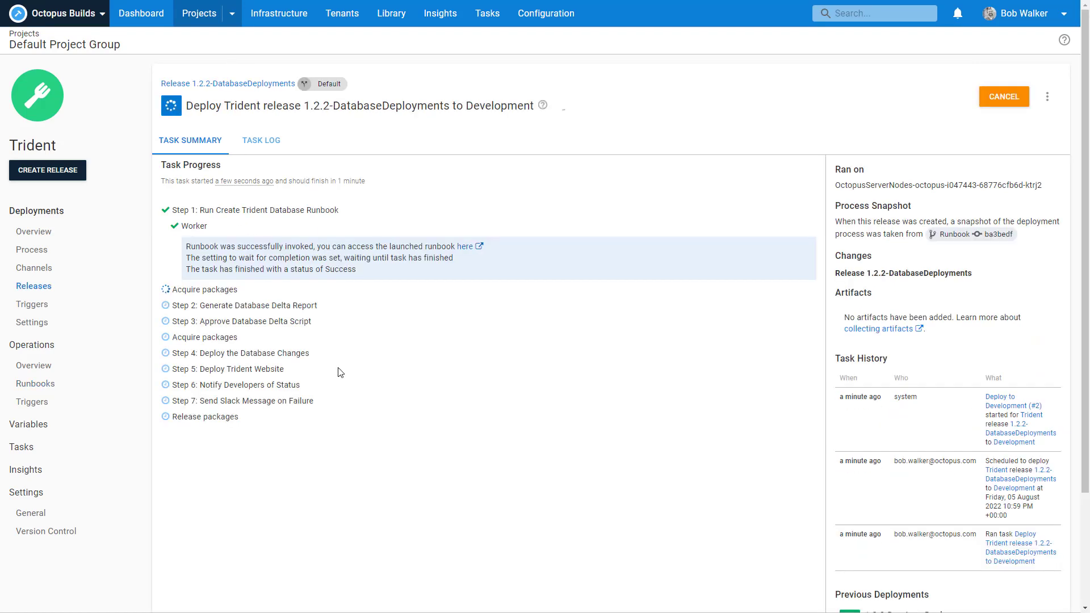
left_click(226, 290)
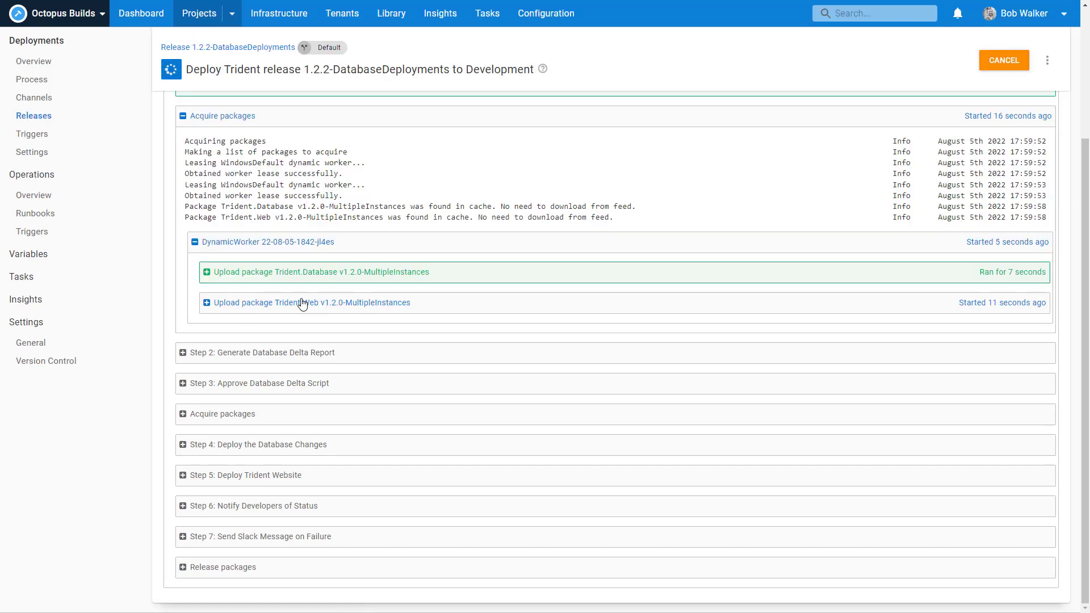
left_click(303, 305)
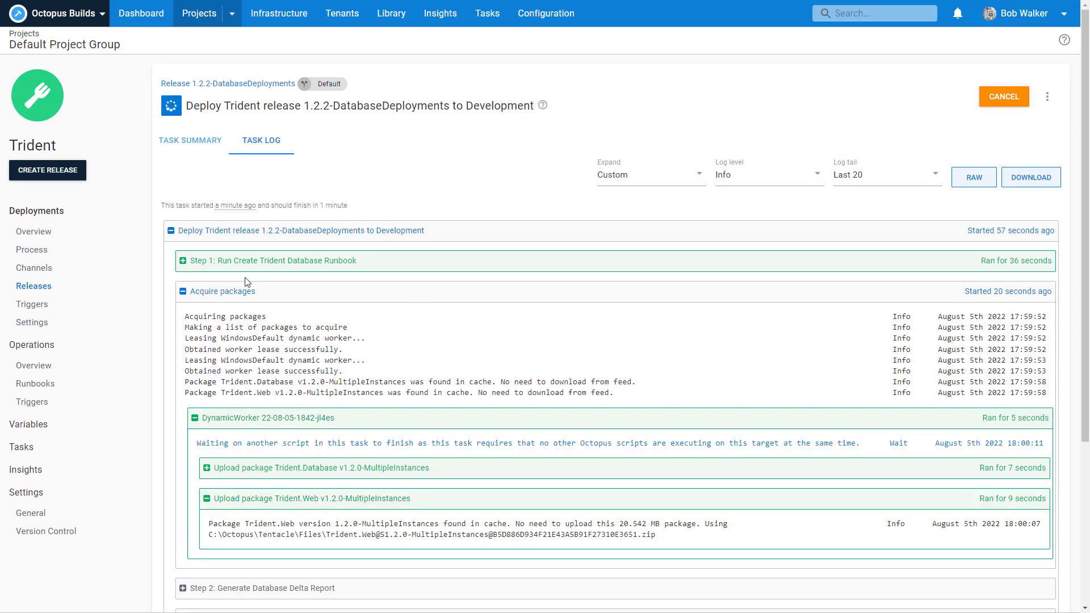
scroll(248, 282, "down", 5)
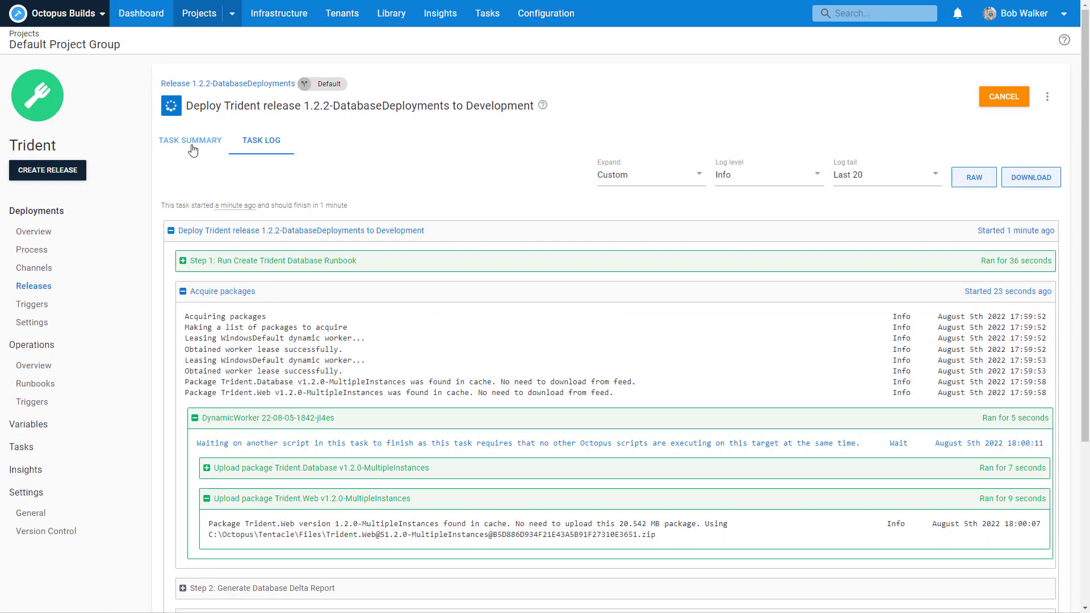
left_click(191, 142)
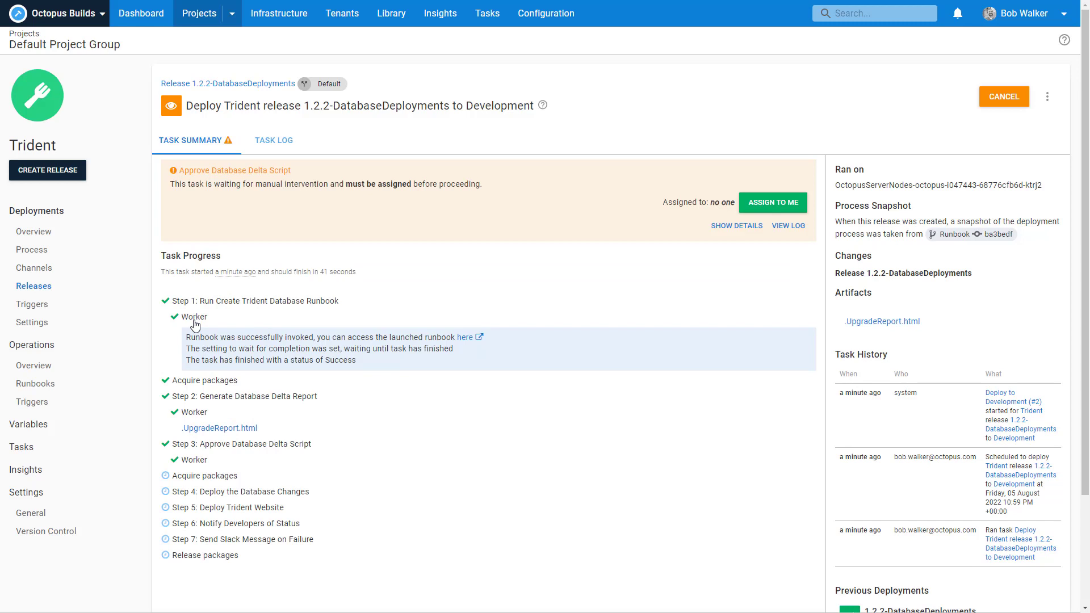
Step: Open the redeployment's UpgradeReport.html and examine the statements in 001_GrantWebUserRolePermissions.sql
left_click(227, 430)
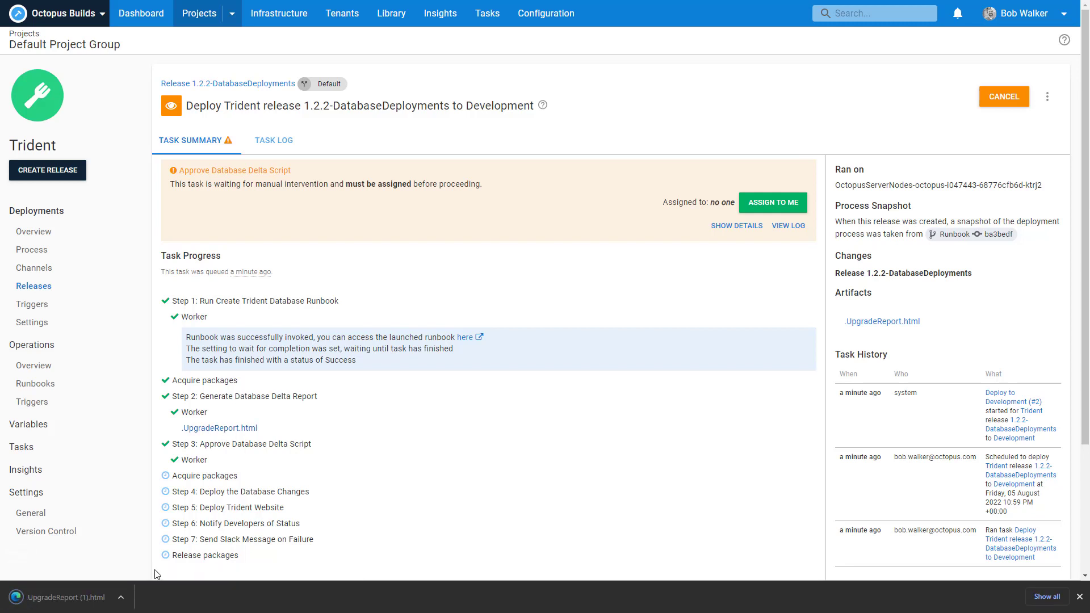
left_click(84, 591)
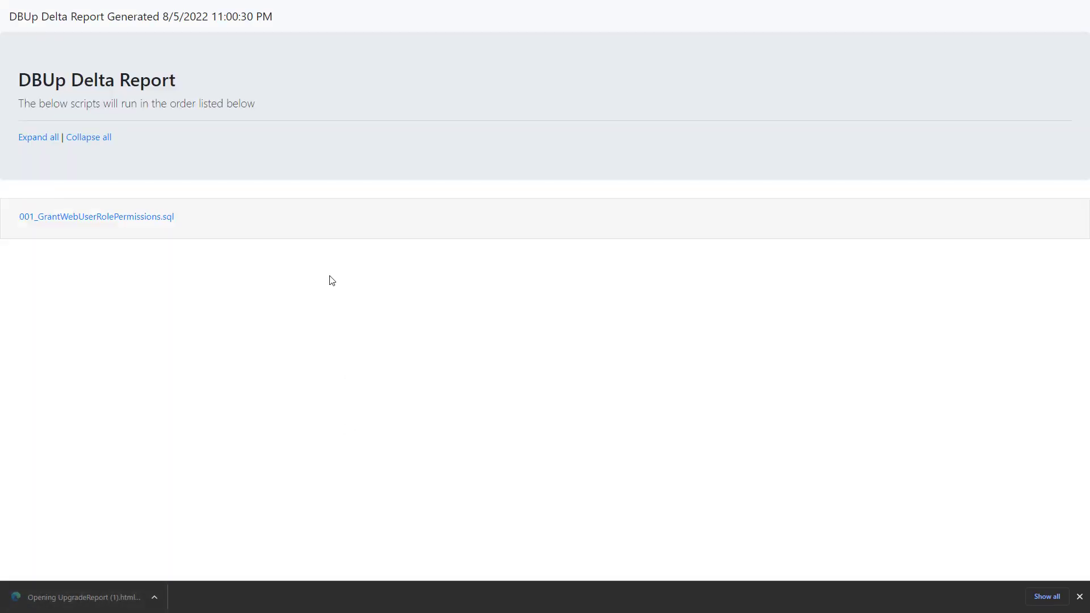
left_click(142, 217)
left_click_drag(57, 380, 13, 269)
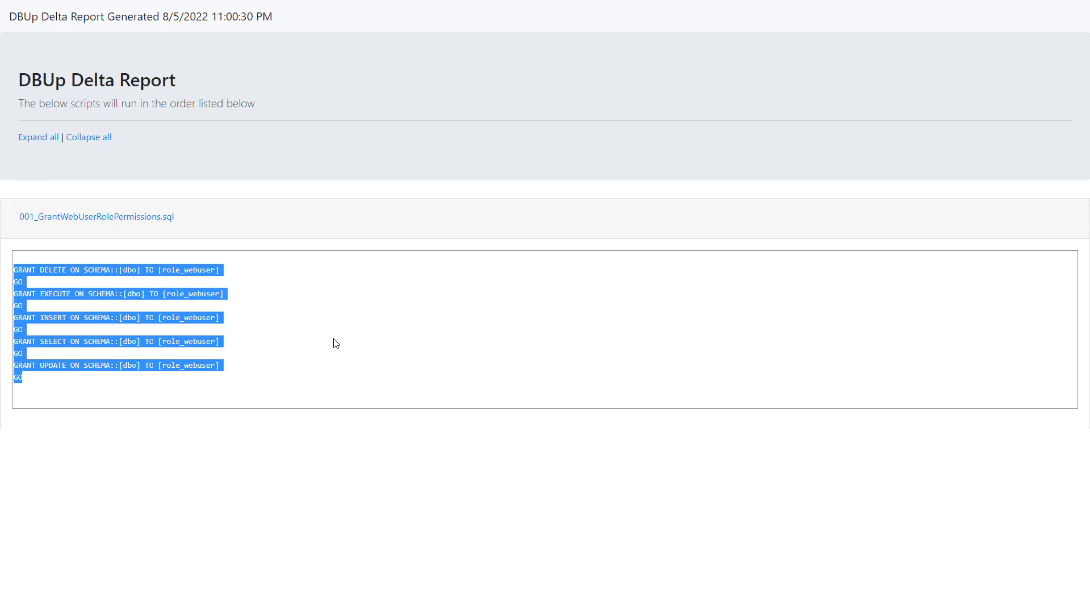
left_click(170, 218)
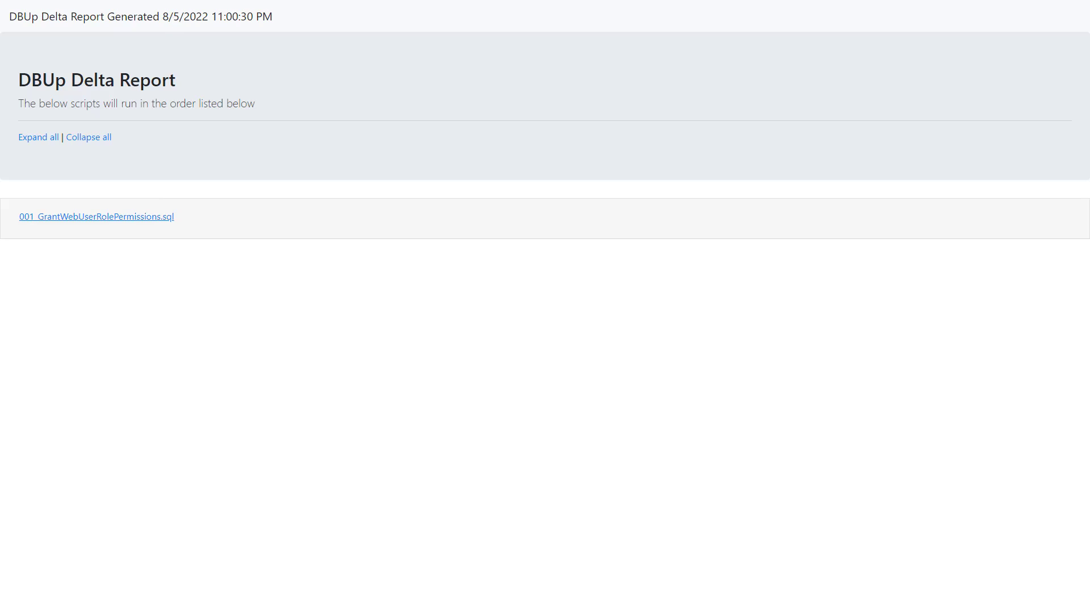
Step: Return to the waiting redeployment, take responsibility for the delta script approval and proceed without notes
left_click(190, 1)
left_click(774, 202)
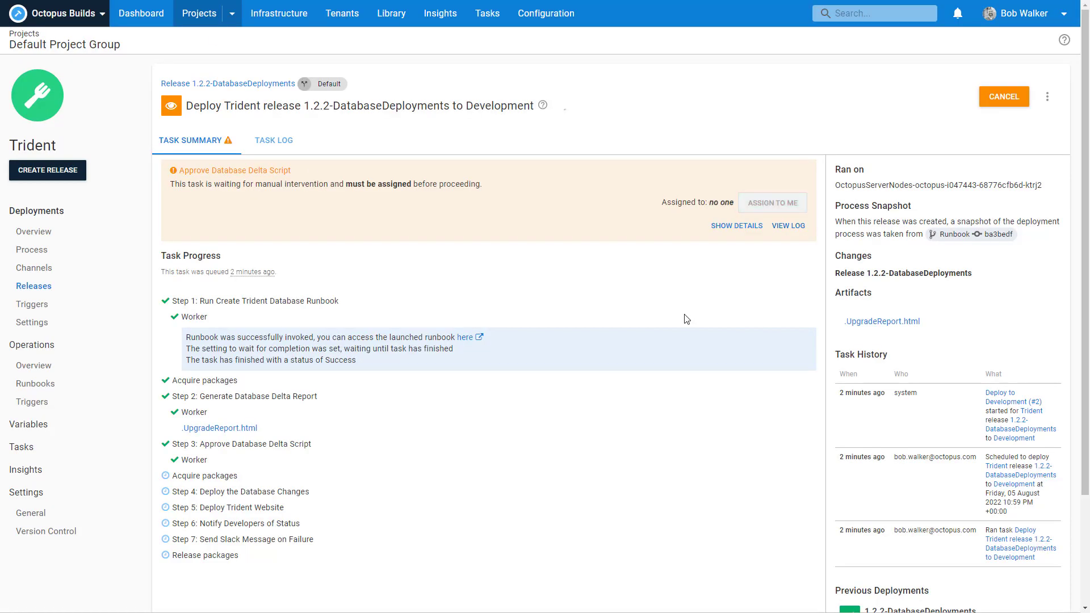
left_click(725, 342)
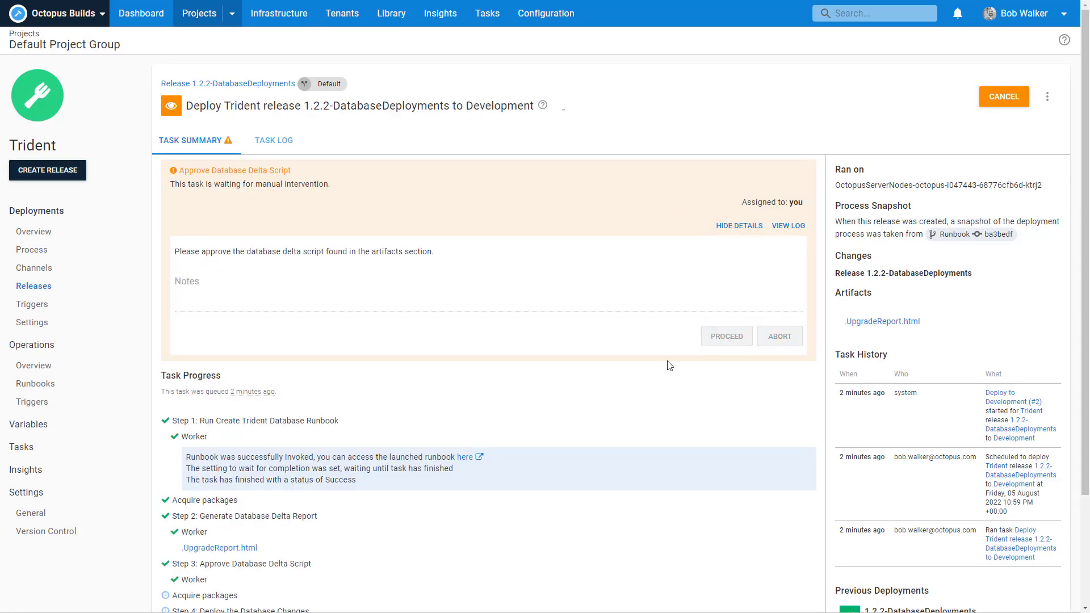